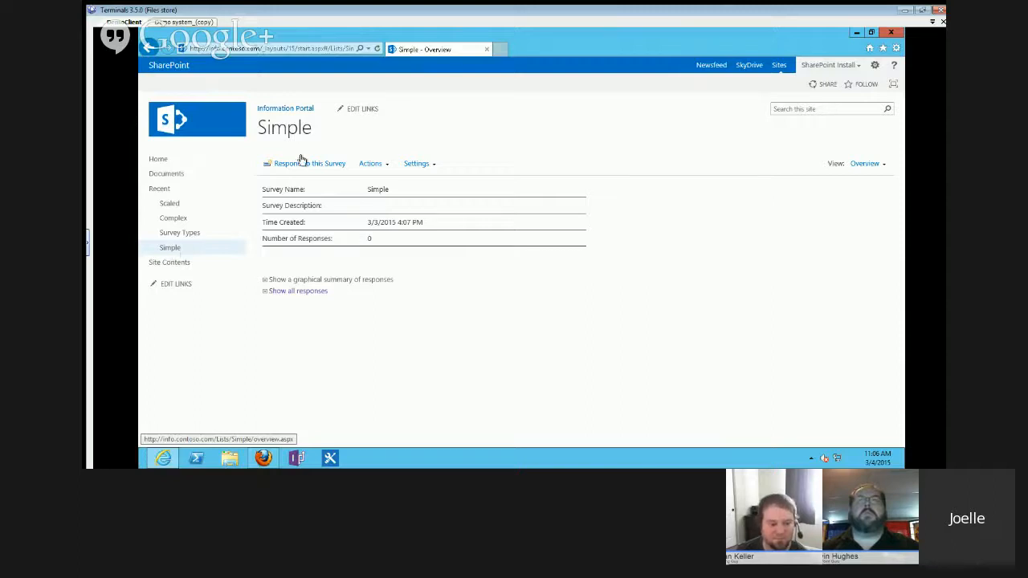
click(408, 163)
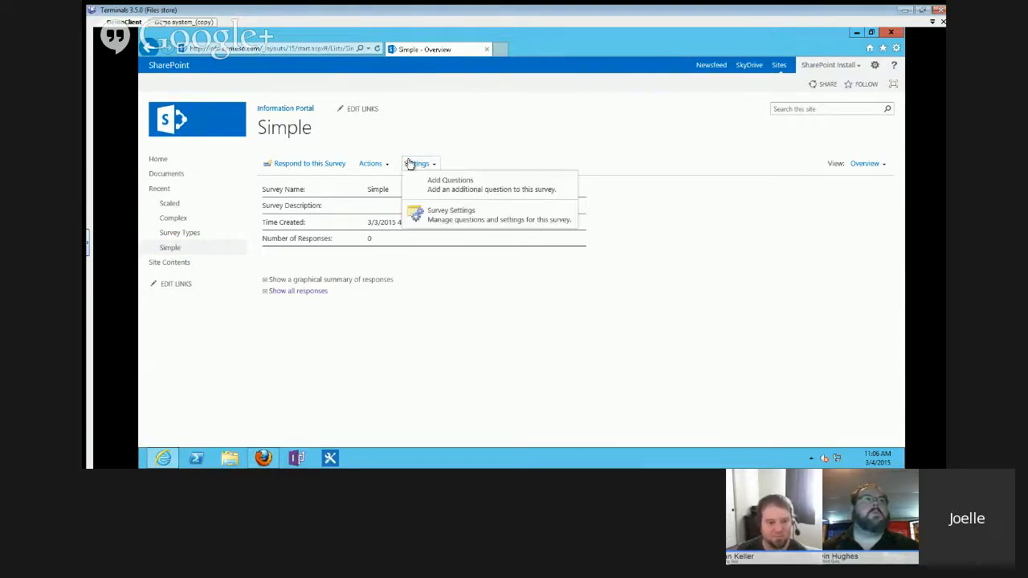
click(504, 307)
- Search the apps that can be added to the site for "survey" and view the Survey app's creation dialog without creating one
click(873, 67)
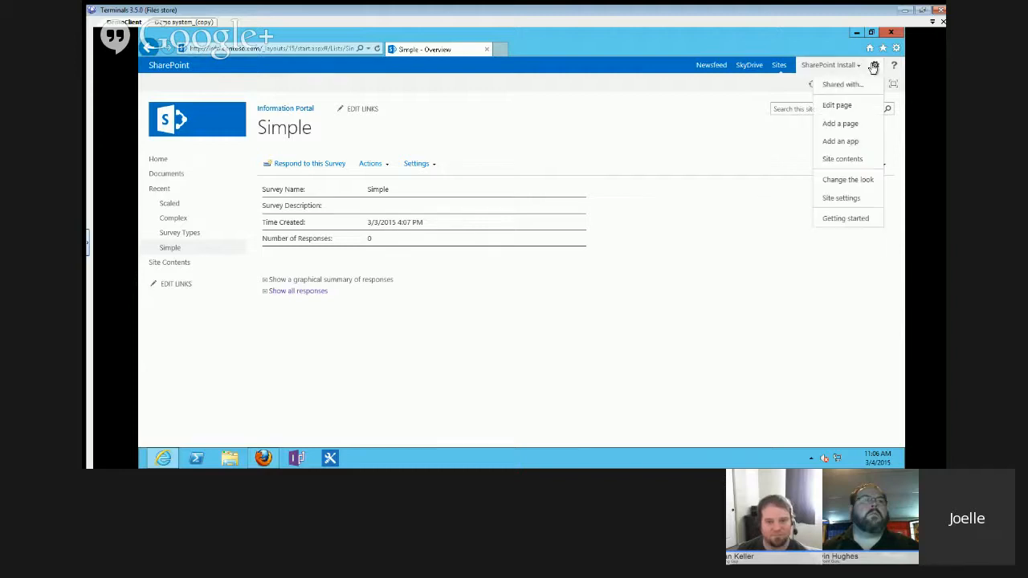
click(853, 142)
drag(848, 146, 294, 165)
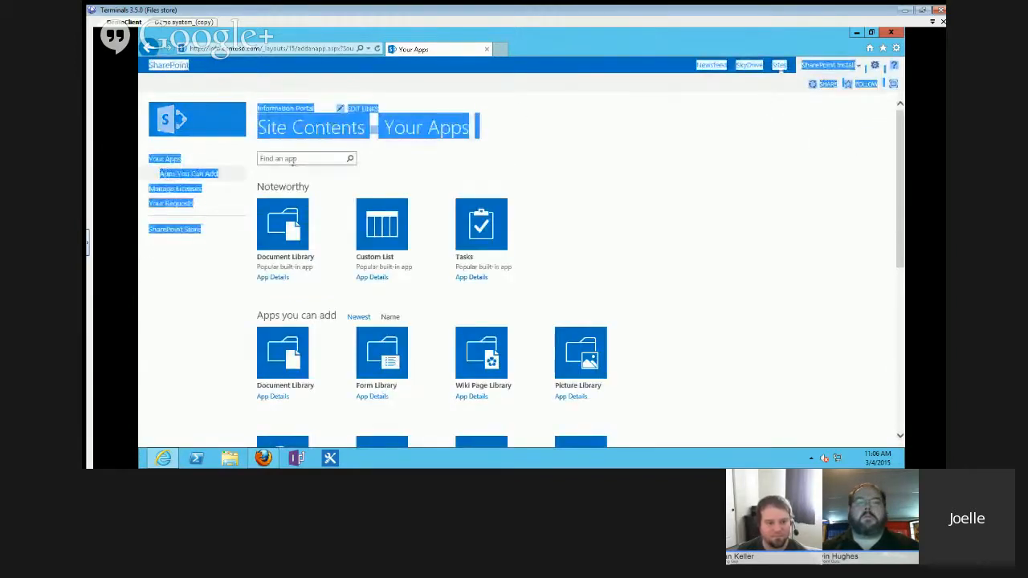
click(295, 159)
text(survey)
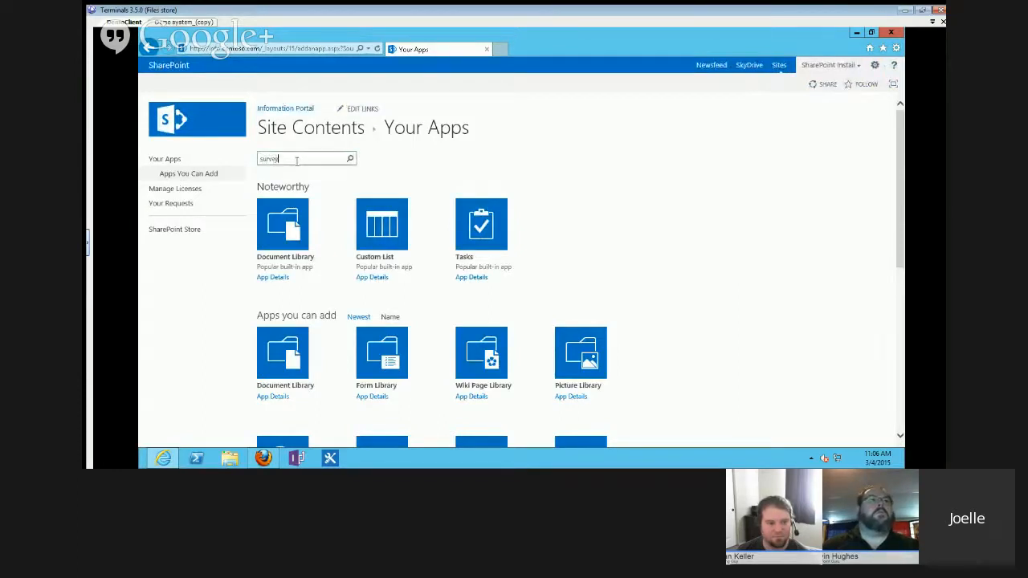
key(Return)
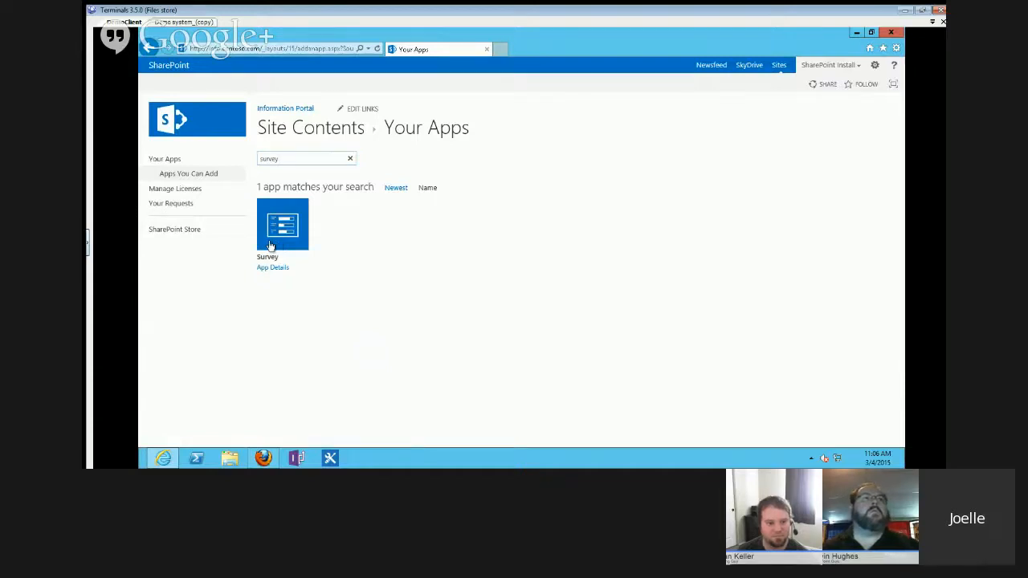
click(269, 246)
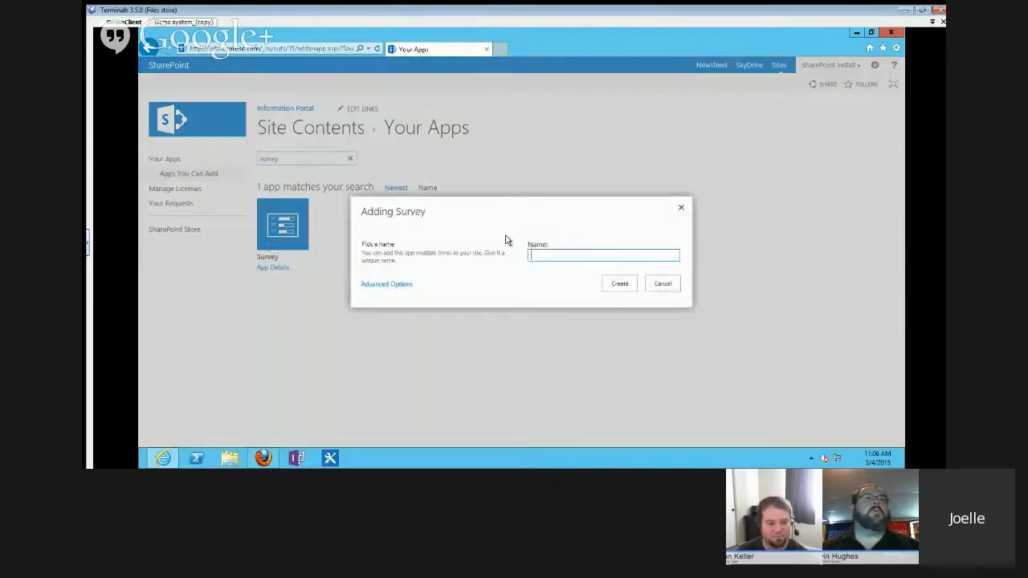
click(667, 286)
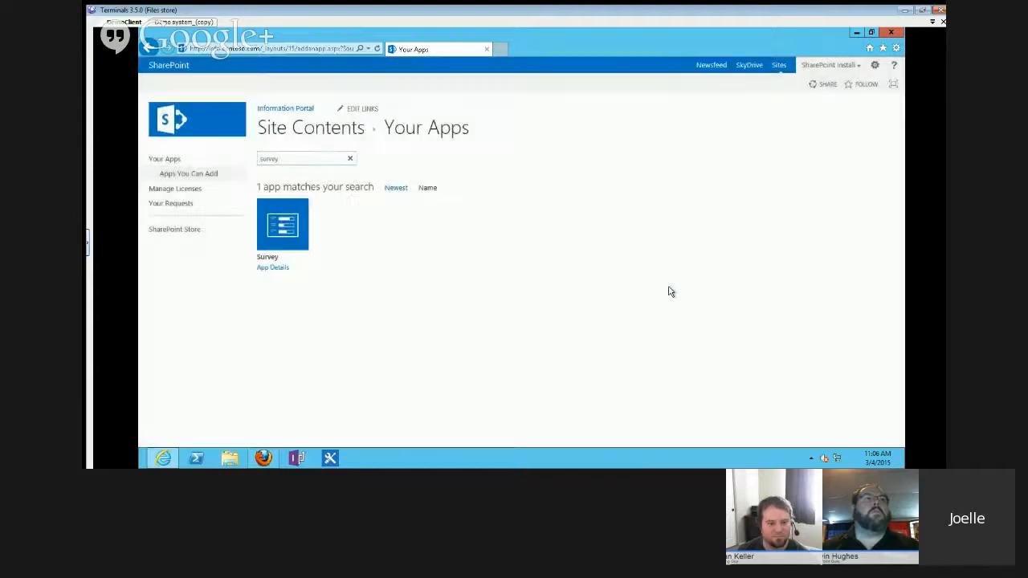
- Go to the existing Simple survey, open its survey settings and start a new question
click(264, 111)
click(166, 250)
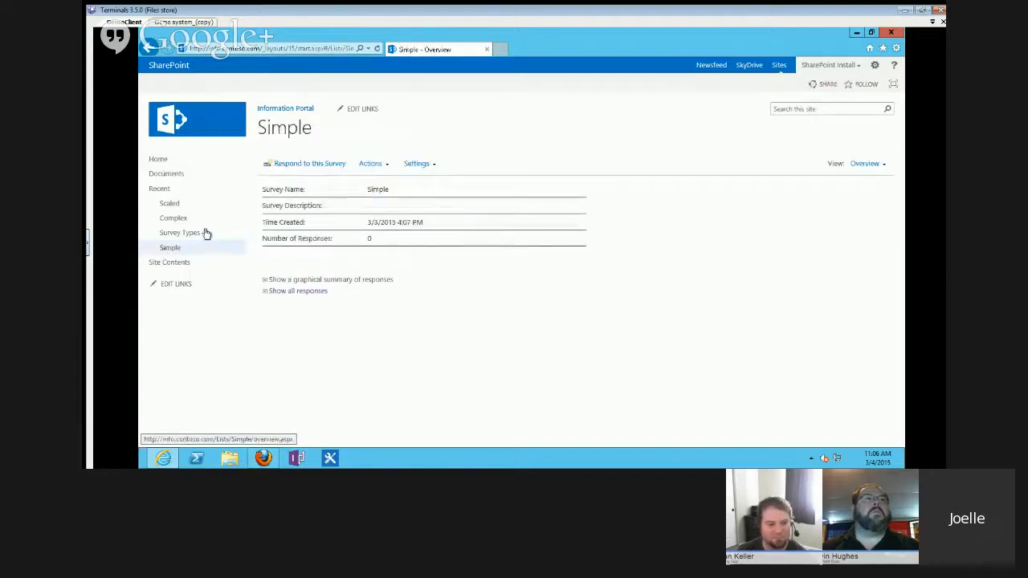
click(416, 164)
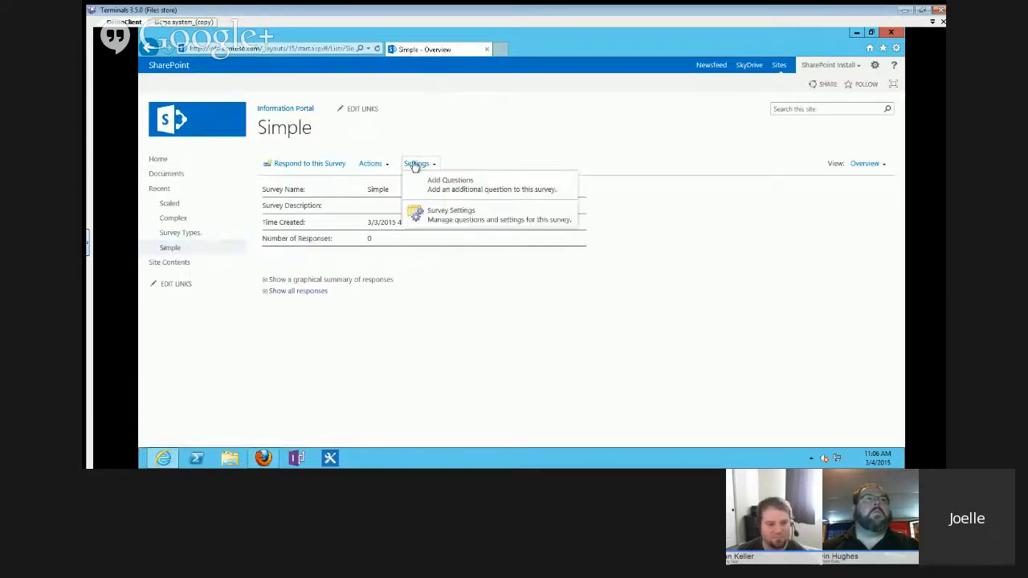
click(443, 212)
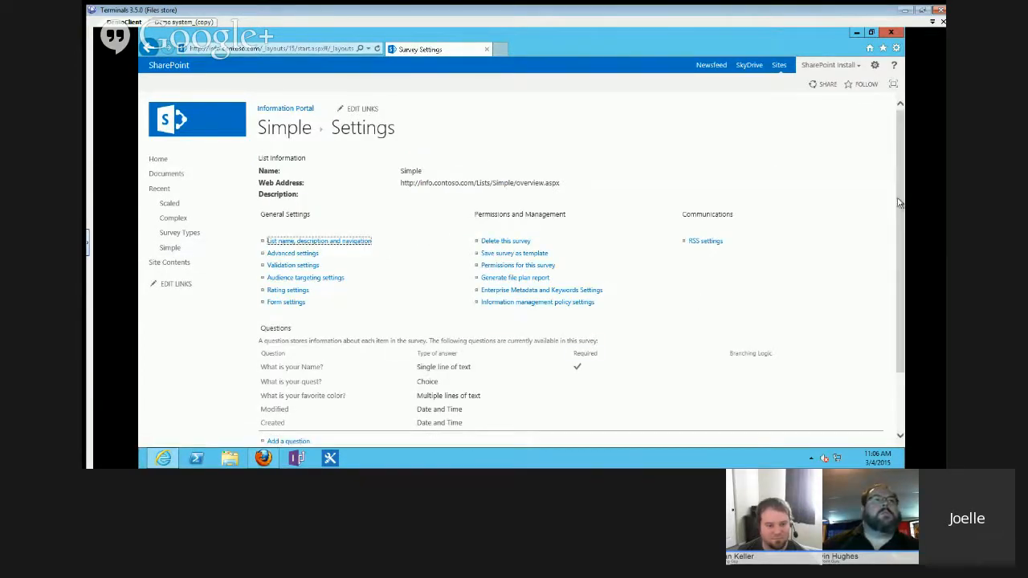
scroll(897, 196, down, 2)
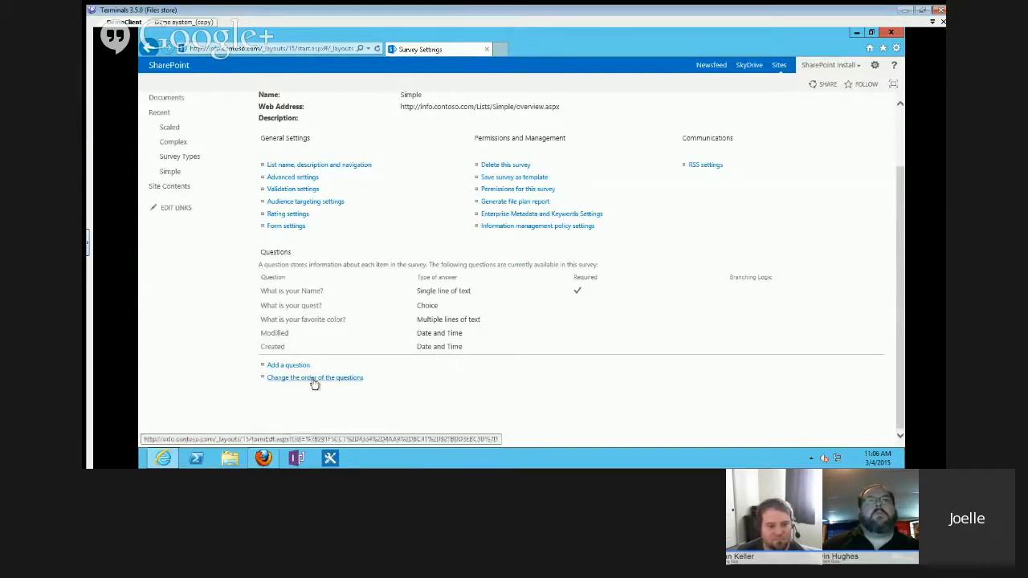
click(283, 365)
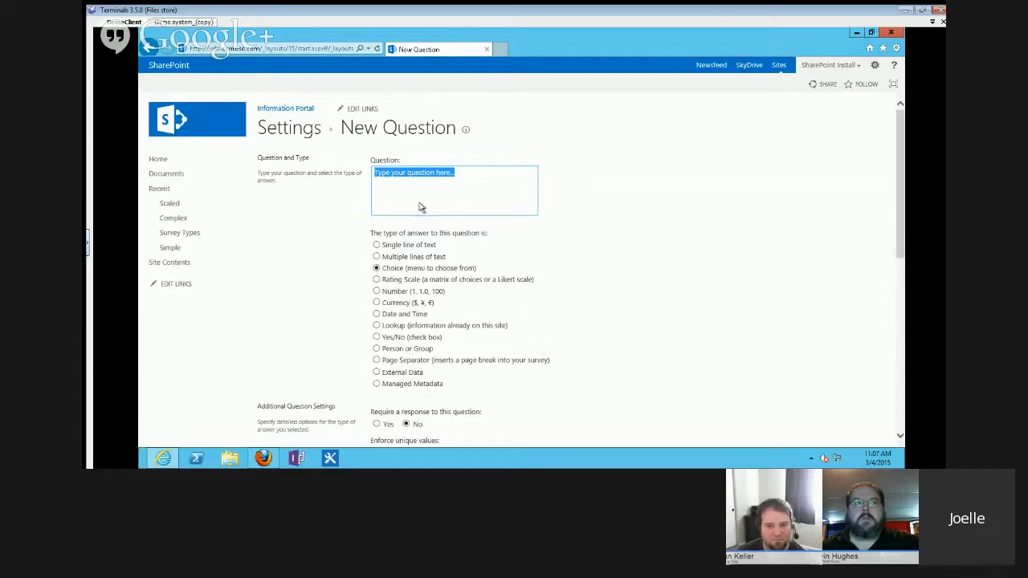
- Try the single line and multiple lines of text answer types and examine the additional question settings
click(458, 177)
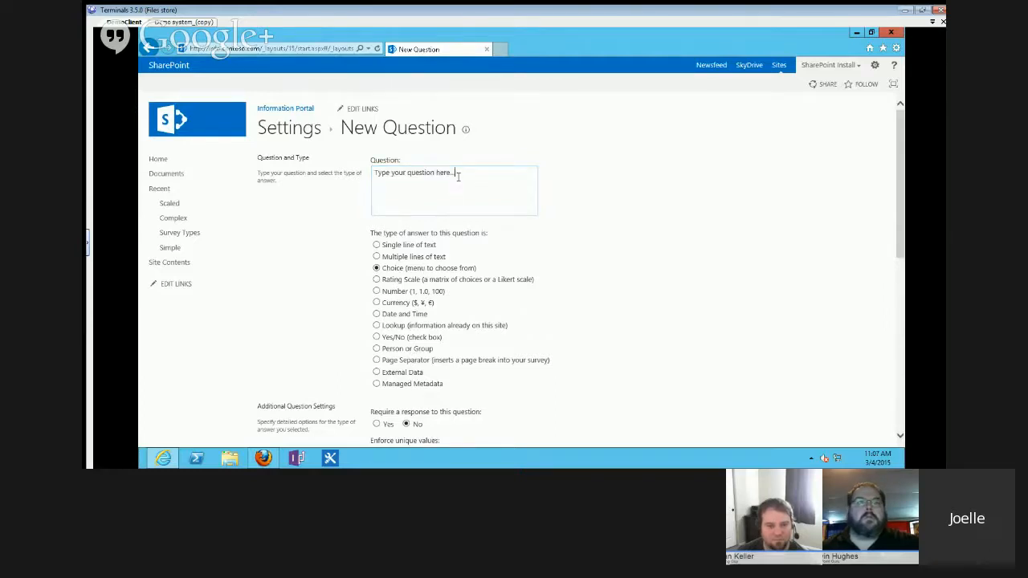
click(431, 246)
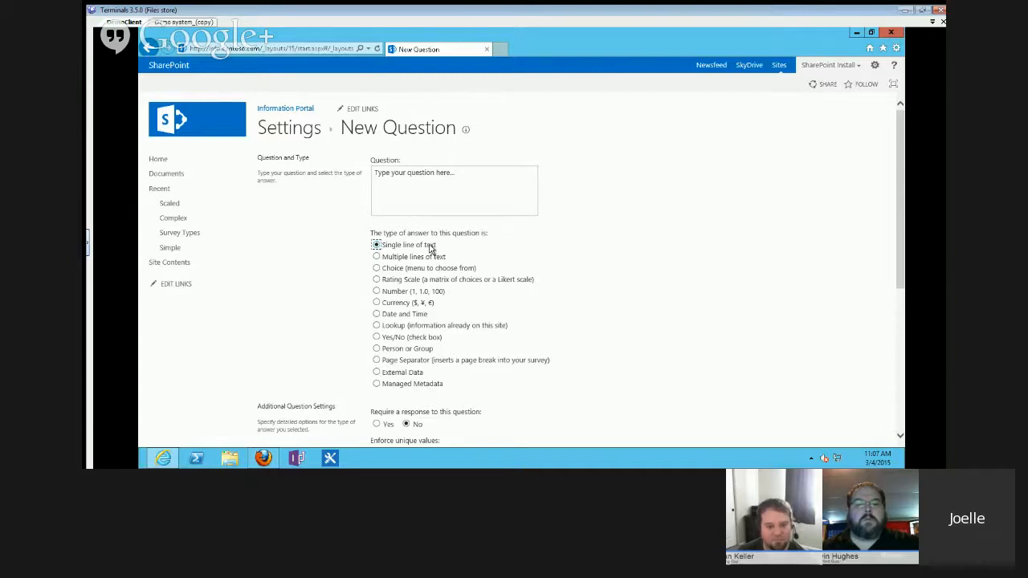
click(408, 259)
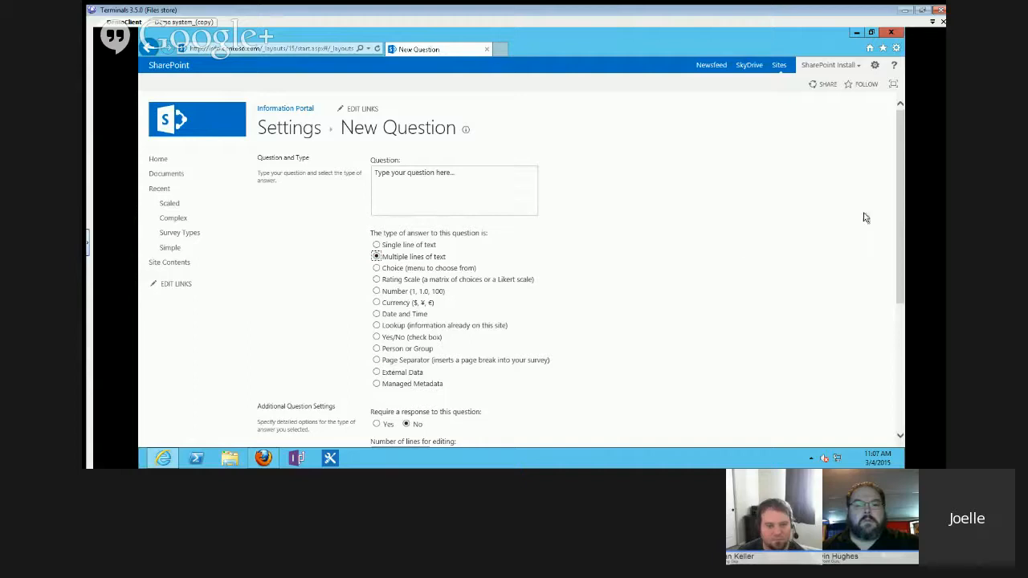
drag(897, 213, 897, 238)
click(390, 198)
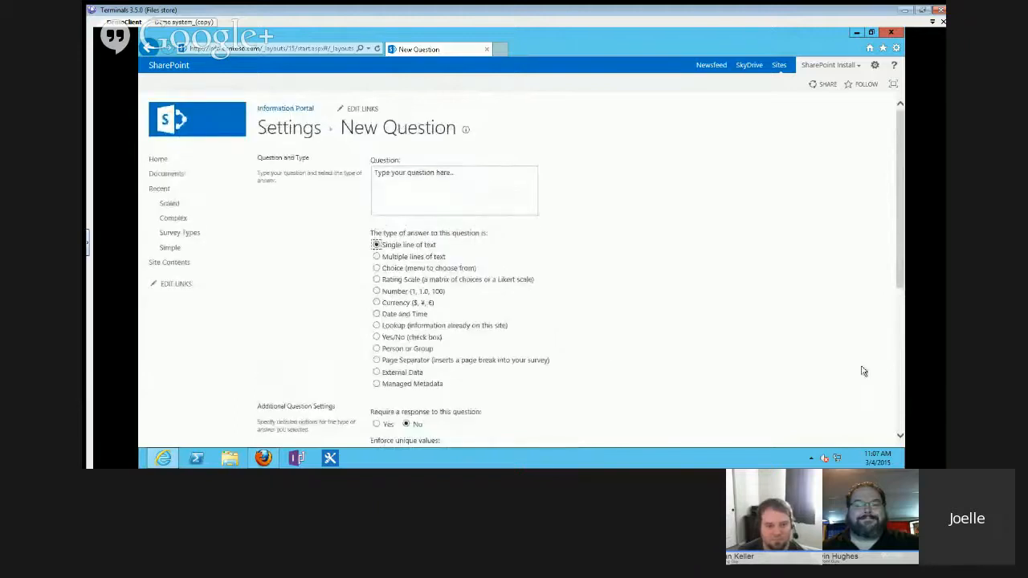
click(897, 370)
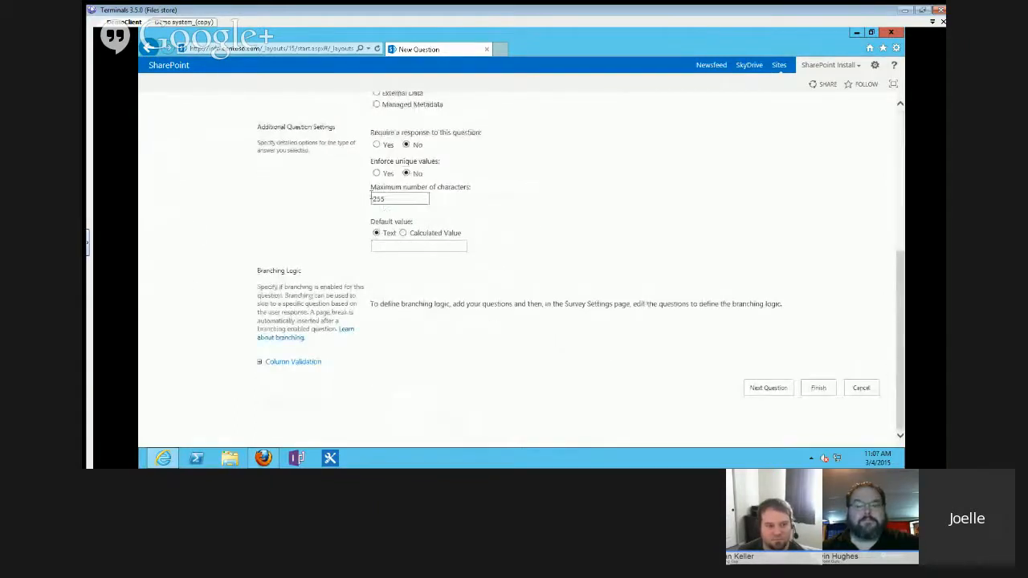
drag(895, 334, 897, 242)
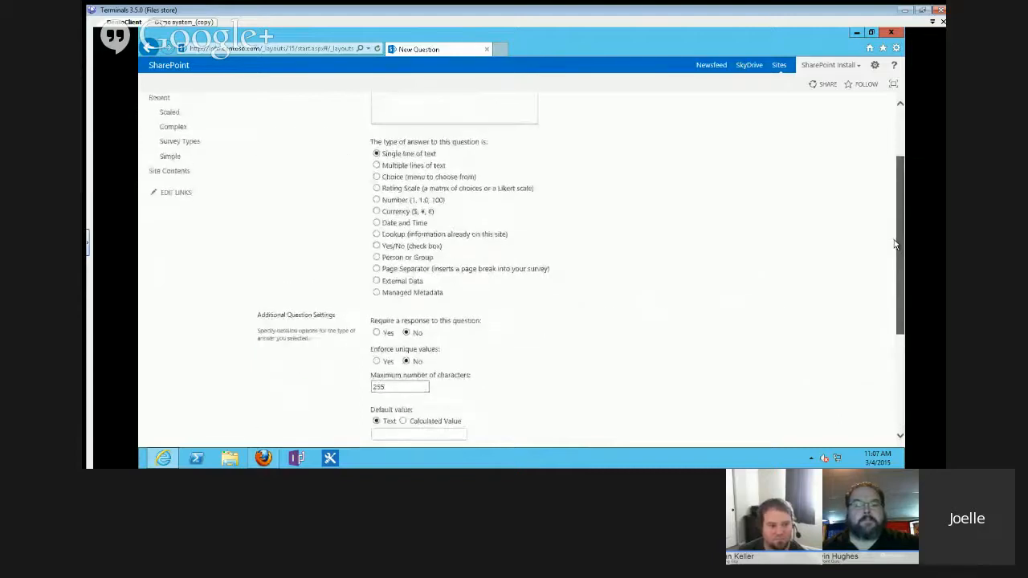
click(421, 167)
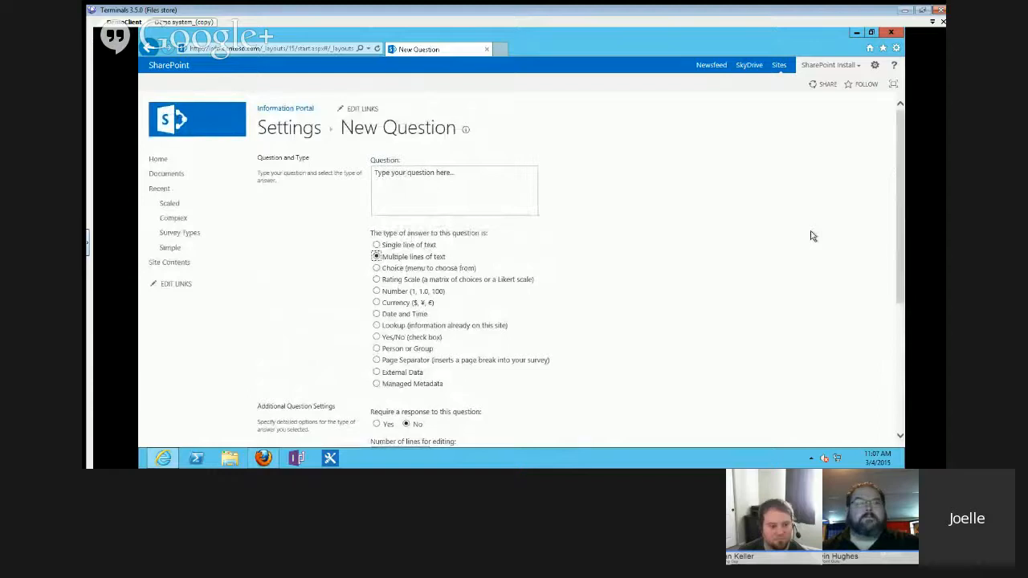
- Select the Choice answer type and examine its settings for the choice list, display style, fill-in choices and default value
click(396, 272)
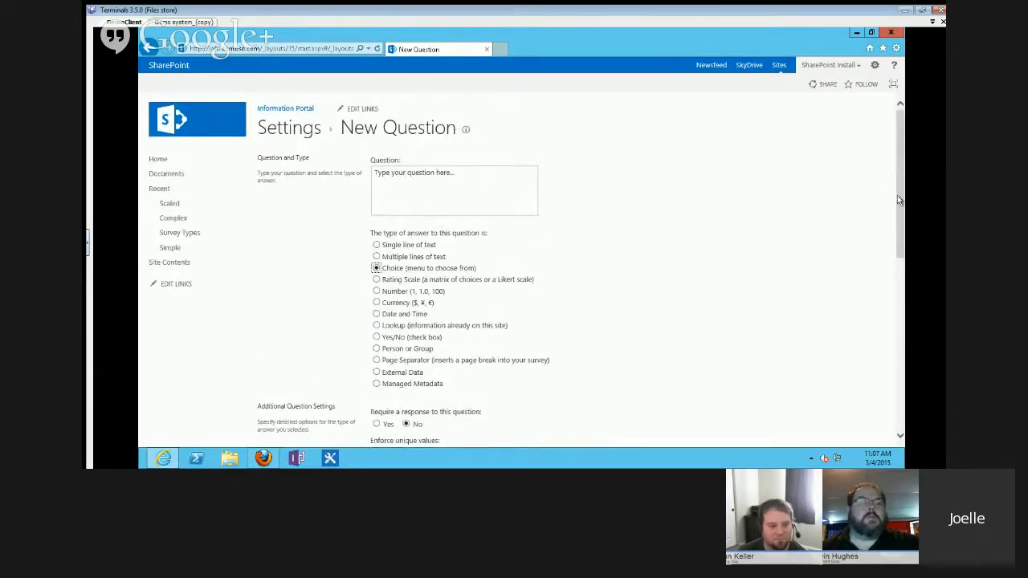
scroll(897, 195, down, 3)
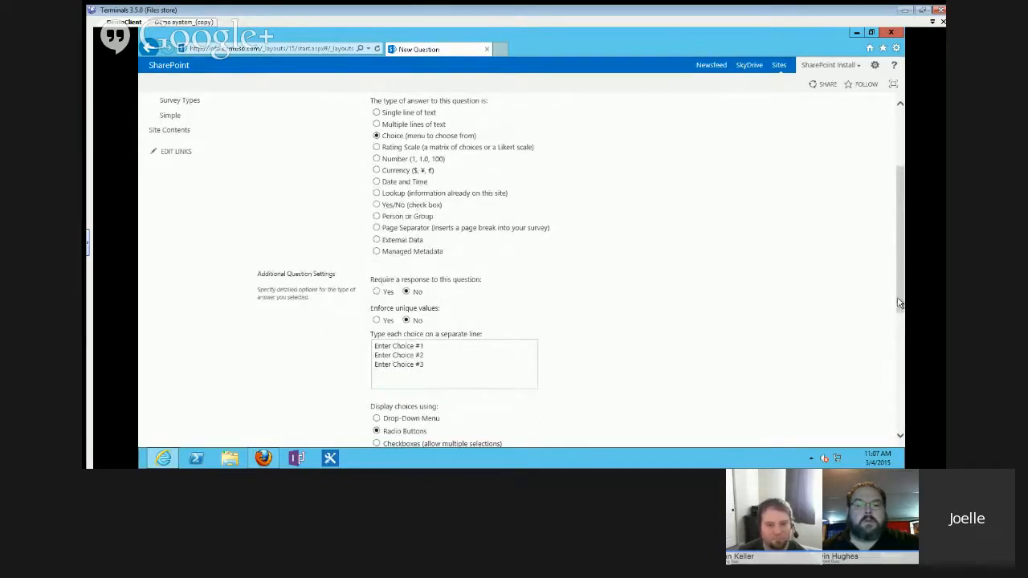
drag(899, 304, 899, 351)
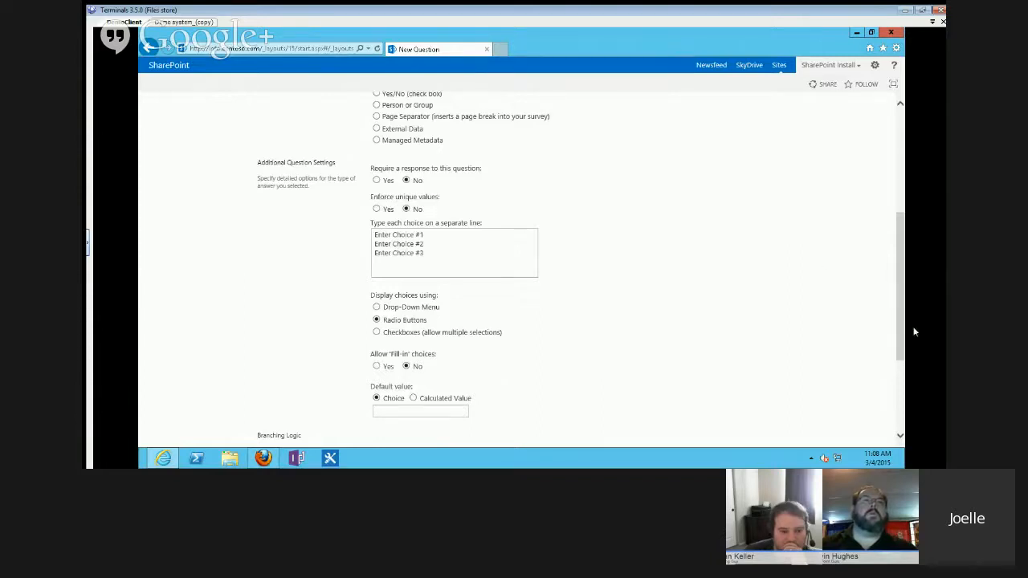
scroll(886, 247, up, 3)
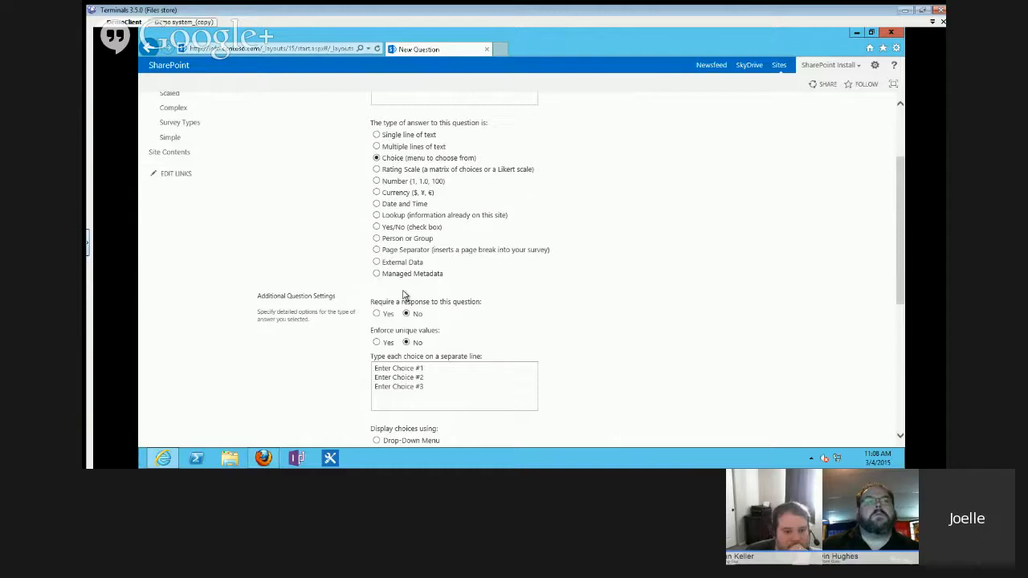
drag(899, 216, 902, 132)
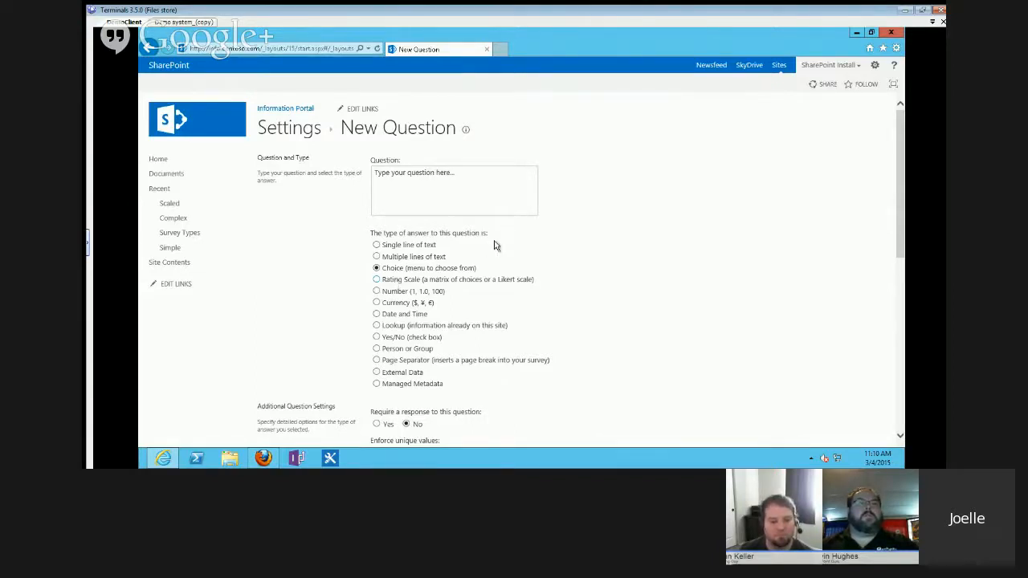
- Leave the new question unsaved and open the Simple survey's response form from the Information Portal home page
click(147, 49)
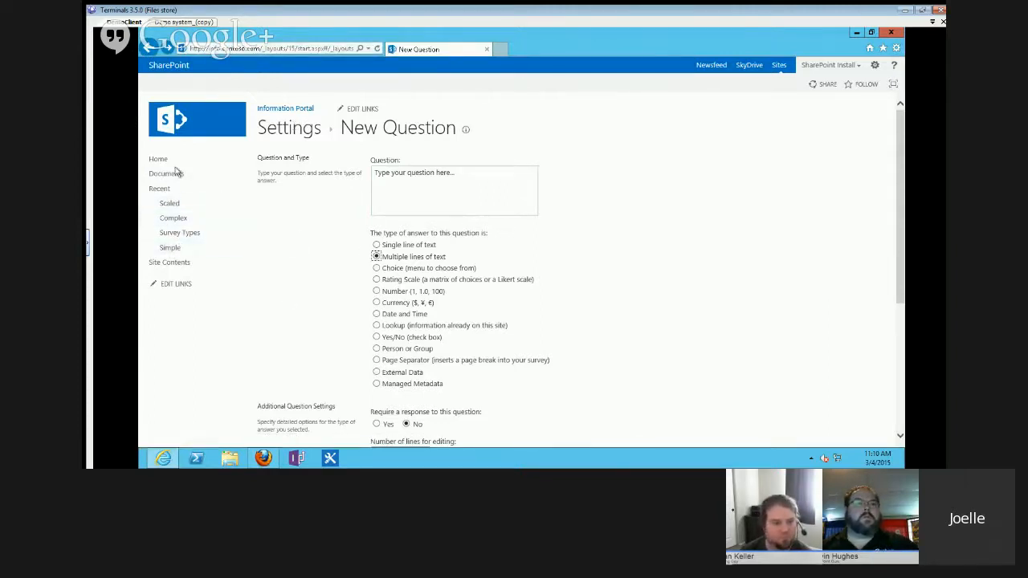
click(276, 110)
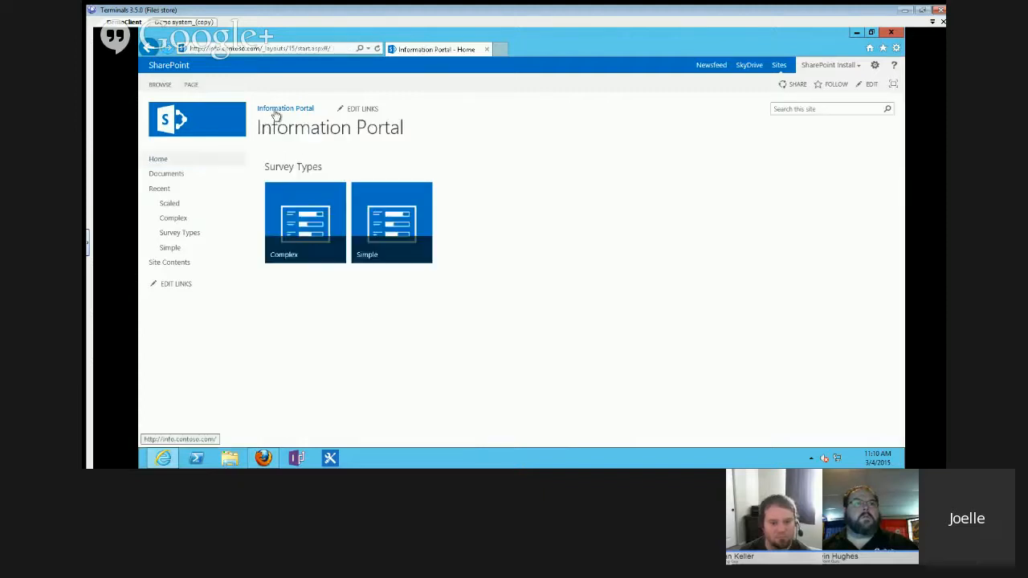
click(387, 225)
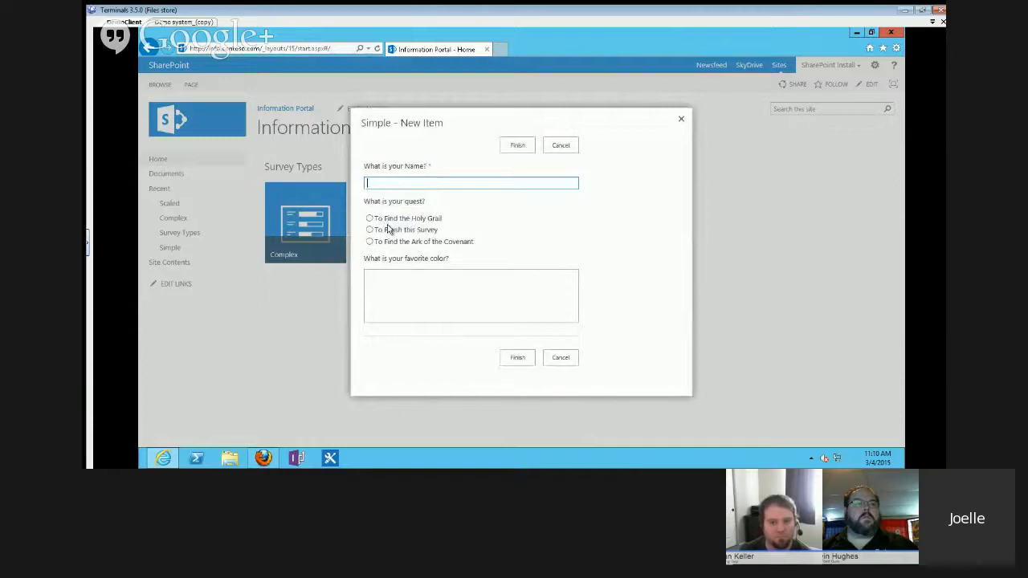
- Enter the respondent's name, choose "To Find the Holy Grail" as the quest, answer "Blue" as favorite color, and submit the survey
text(Stephen)
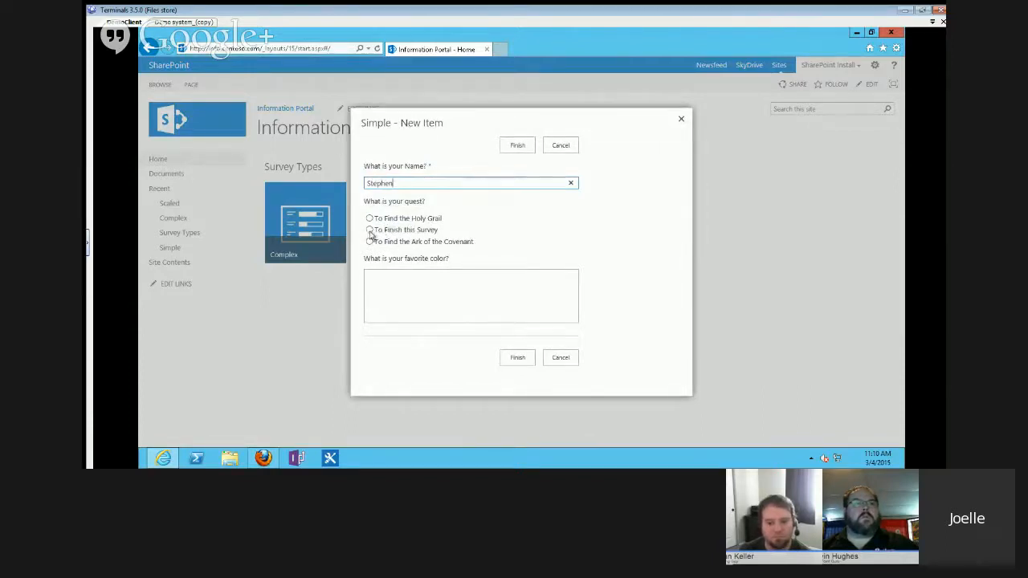
click(369, 219)
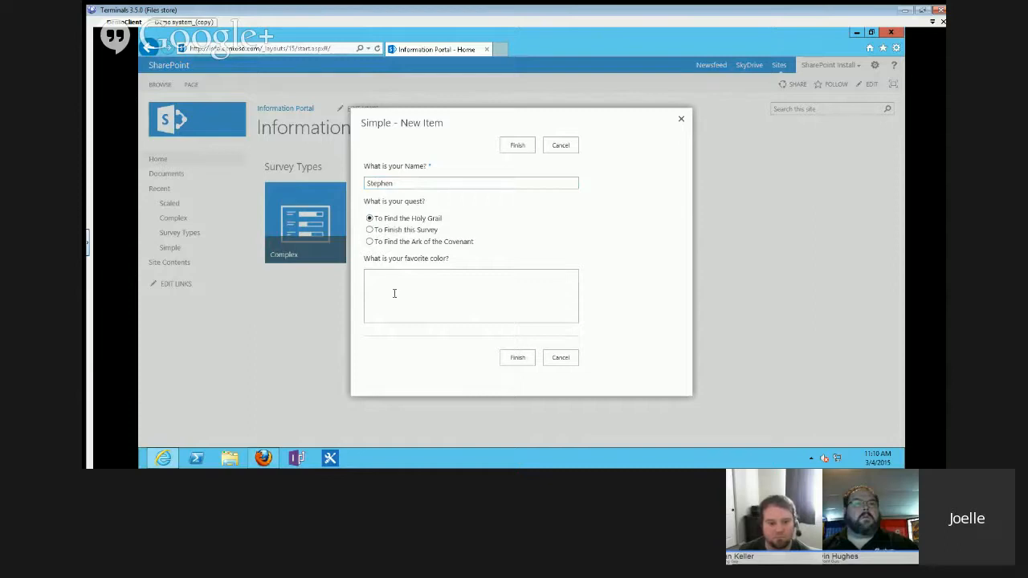
text(B)
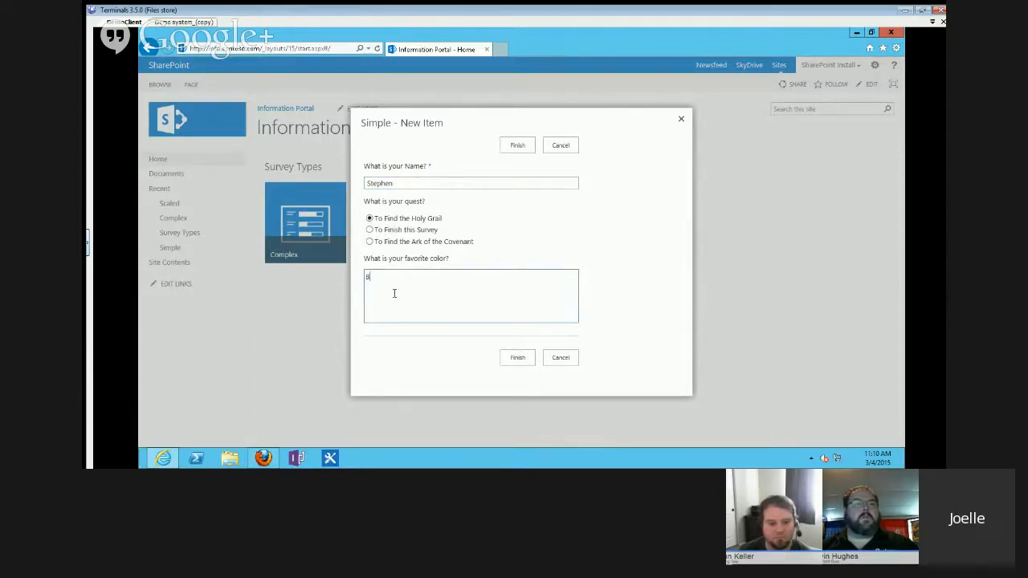
text(lue)
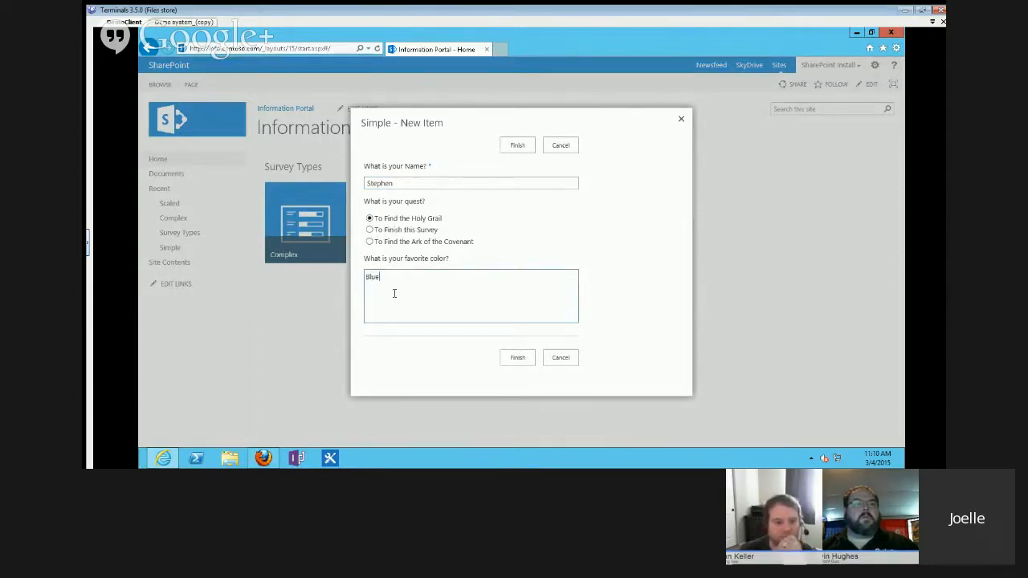
click(517, 357)
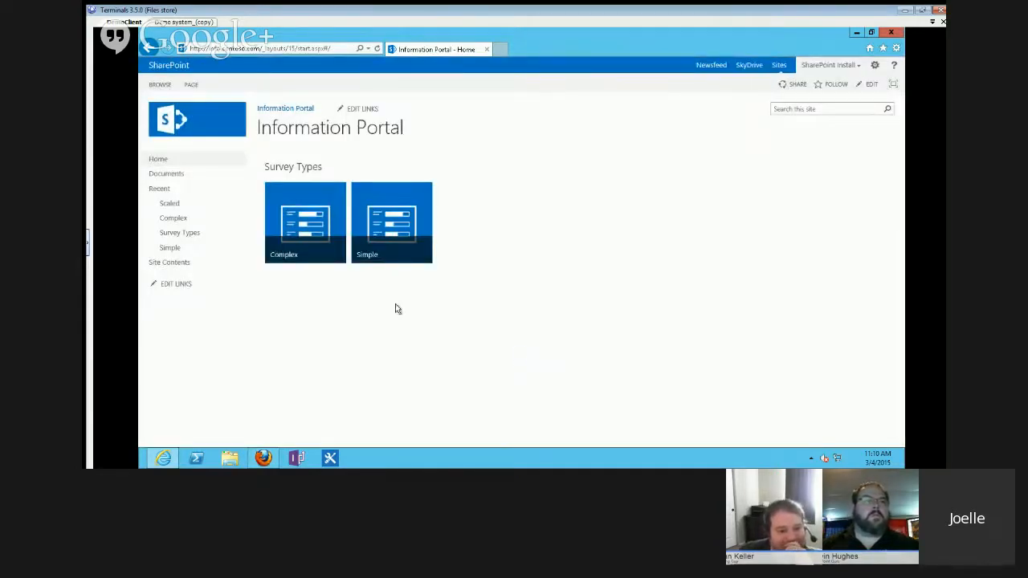
- Show all responses of the Simple survey and open the submitted response to review its answers
click(169, 249)
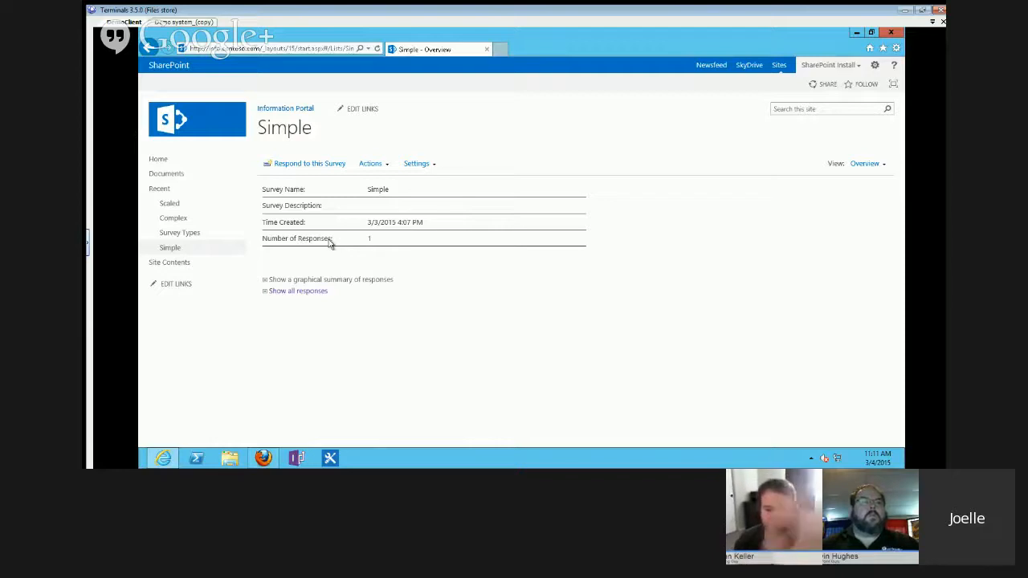
click(291, 293)
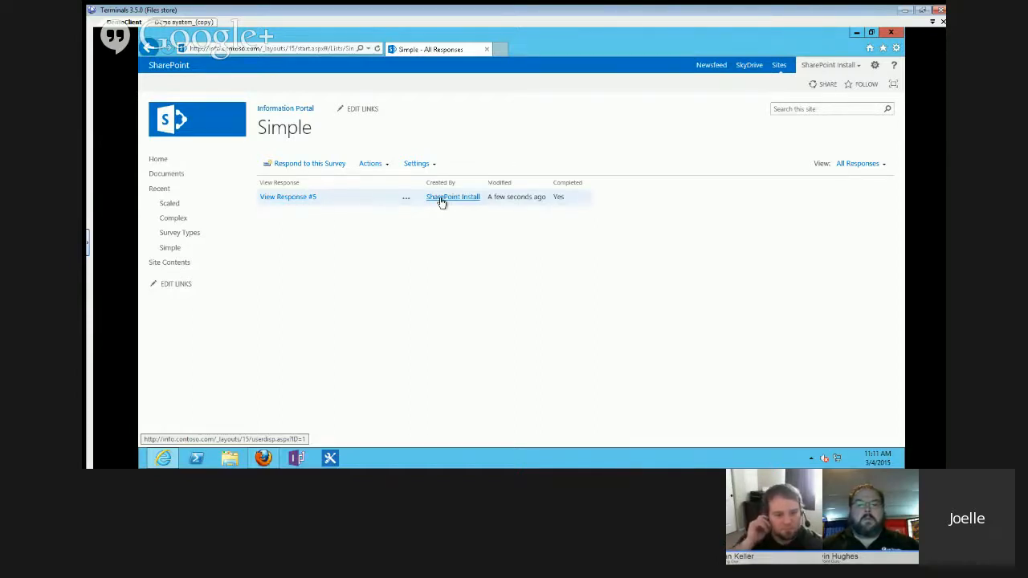
click(280, 197)
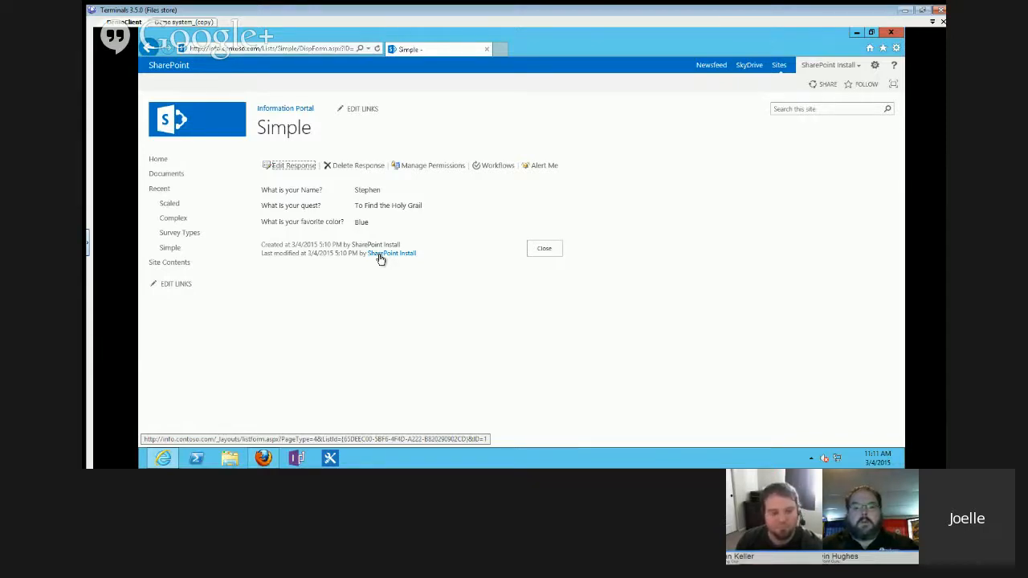
- Turn off showing user names in the Simple survey's results in its general settings and save the change
click(148, 53)
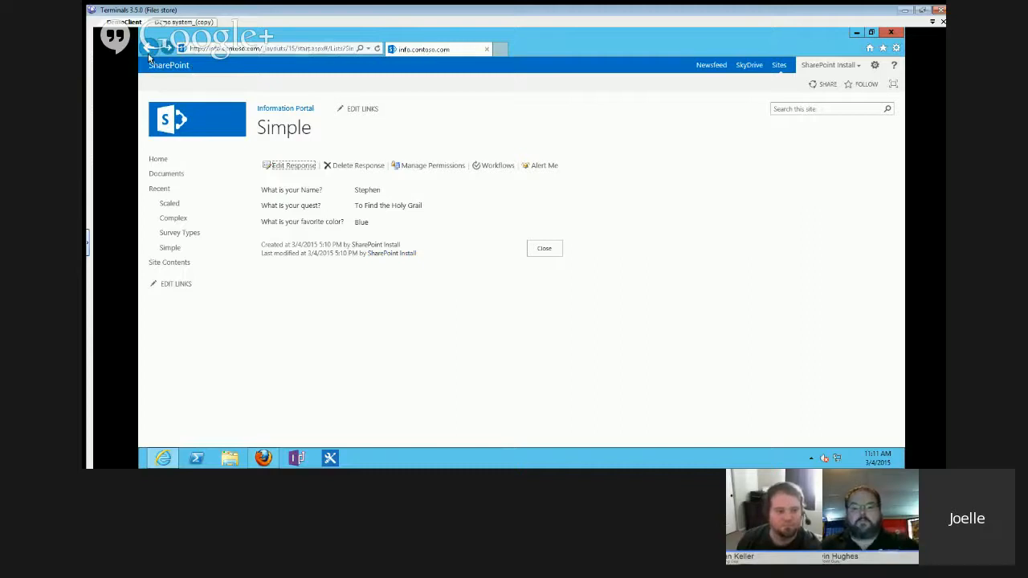
click(148, 52)
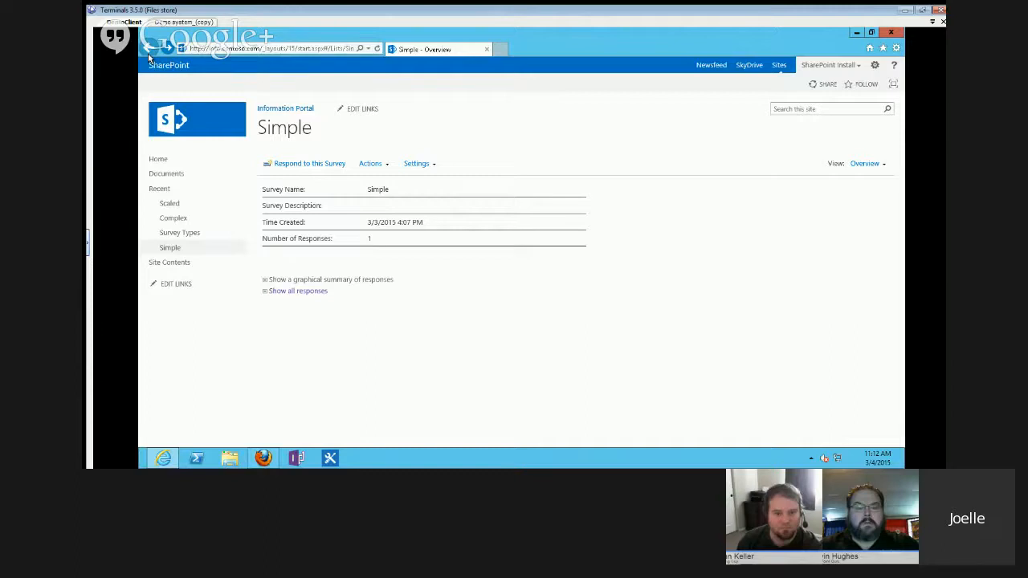
click(417, 165)
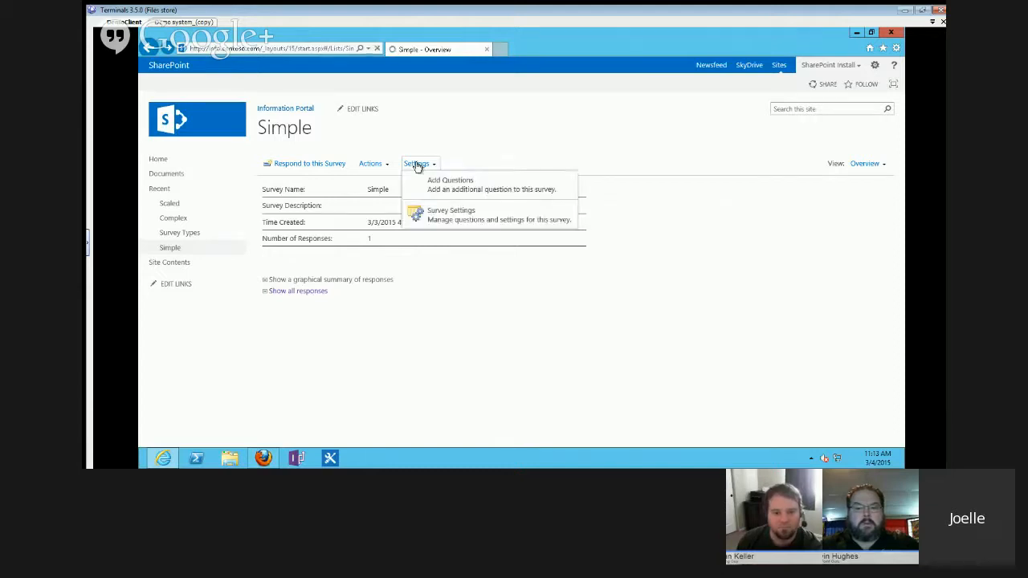
click(433, 214)
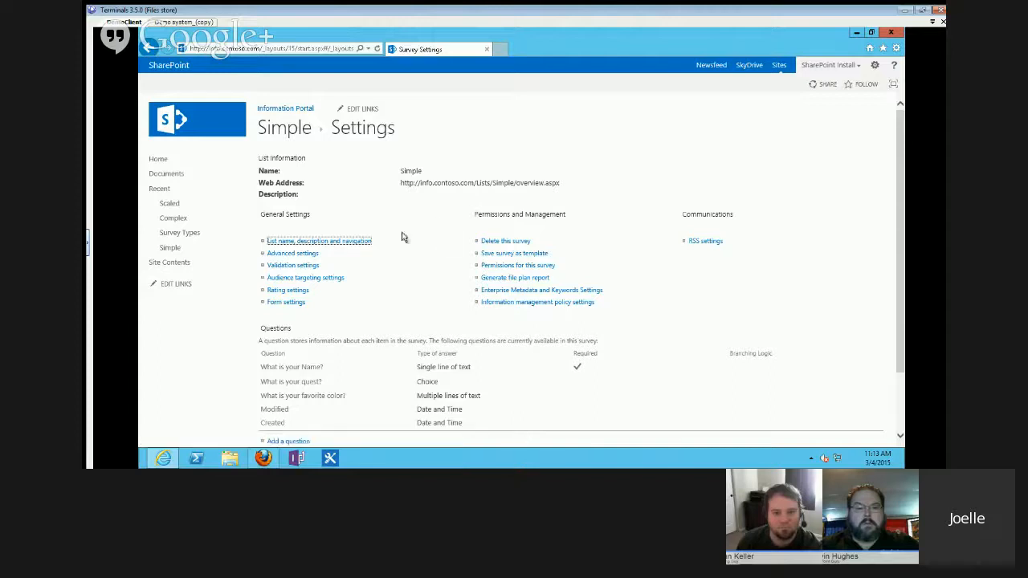
click(334, 242)
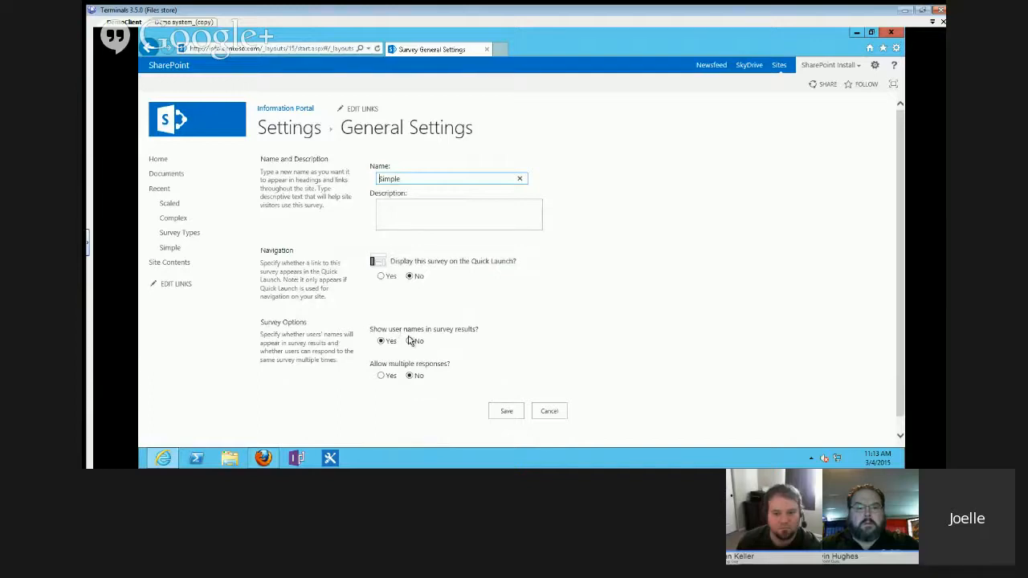
click(408, 343)
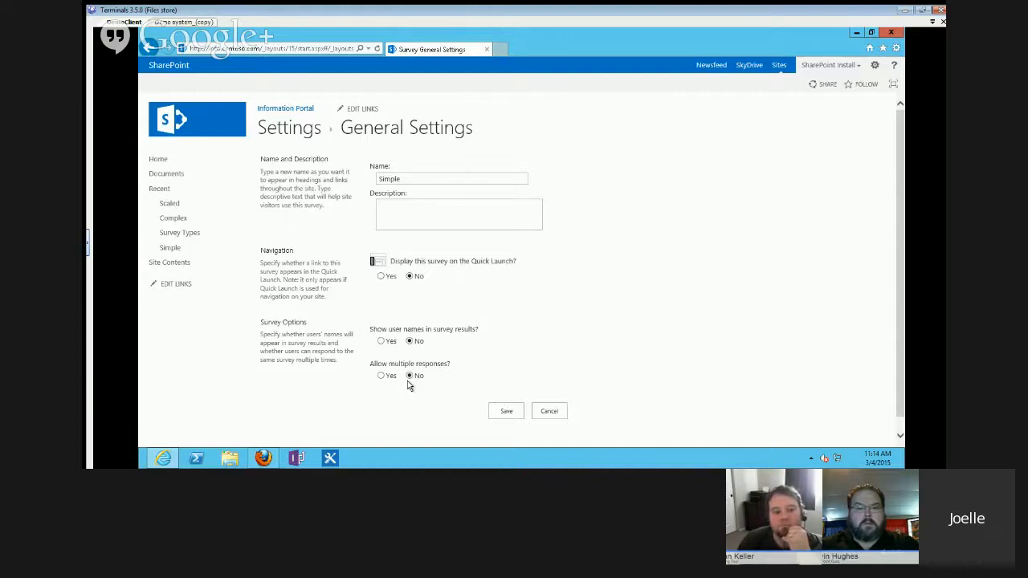
click(501, 411)
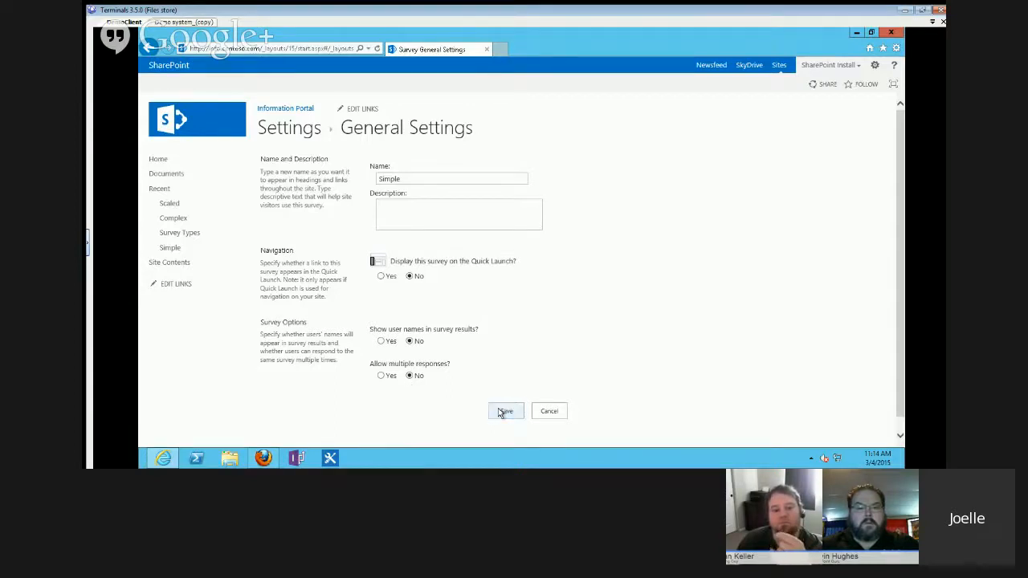
- Try to respond to the Simple survey a second time, highlight the explanation given, and return to the survey overview
click(273, 113)
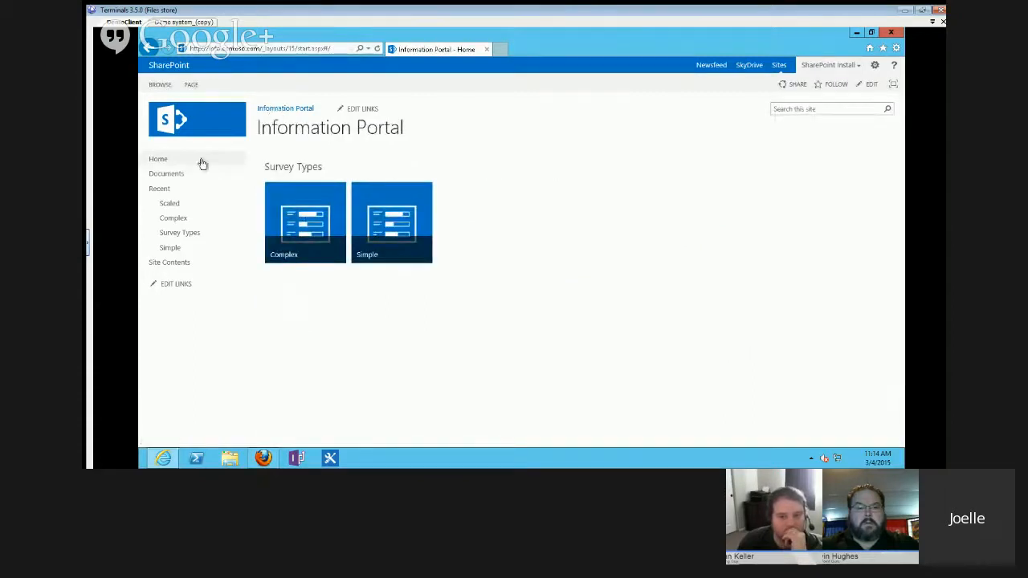
click(169, 249)
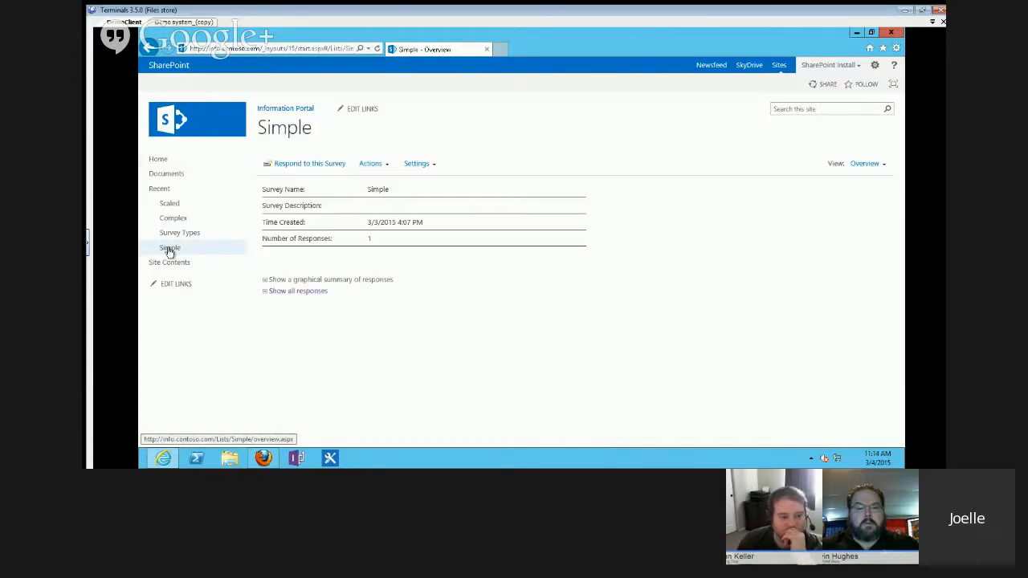
click(303, 165)
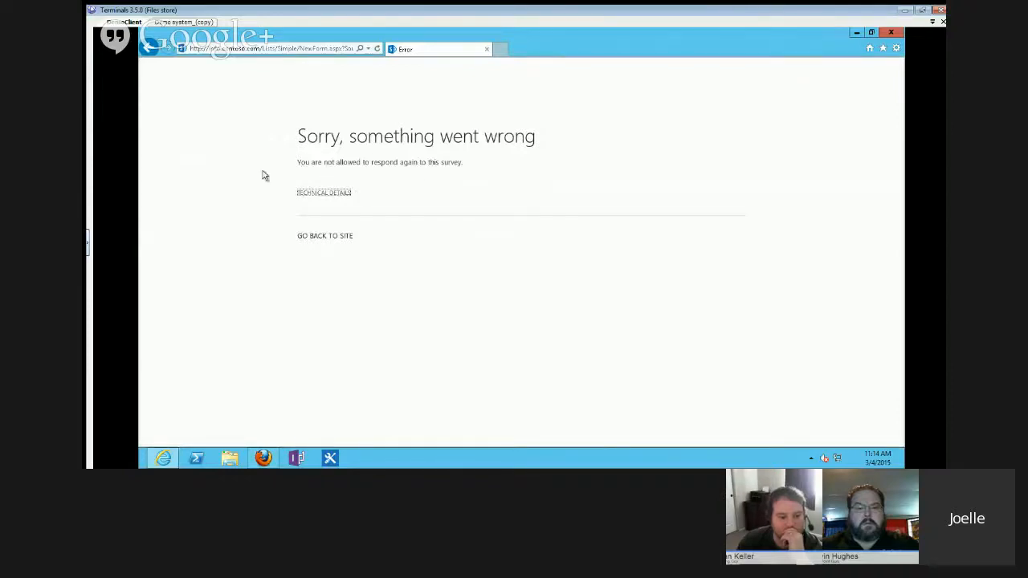
drag(292, 164, 493, 170)
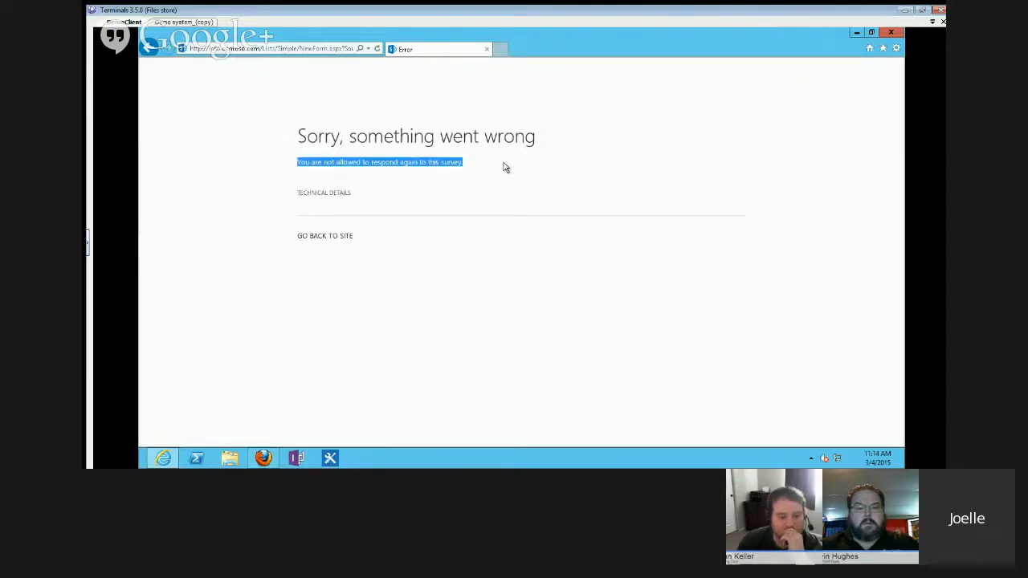
click(146, 48)
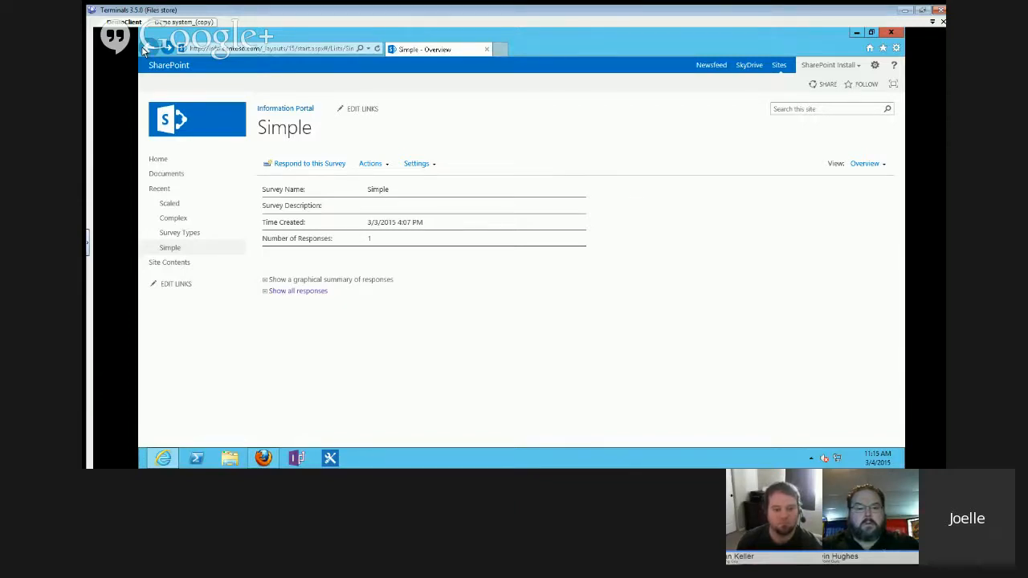
- Show all responses of the Simple survey and open the submitted one to check how its author is displayed
click(302, 292)
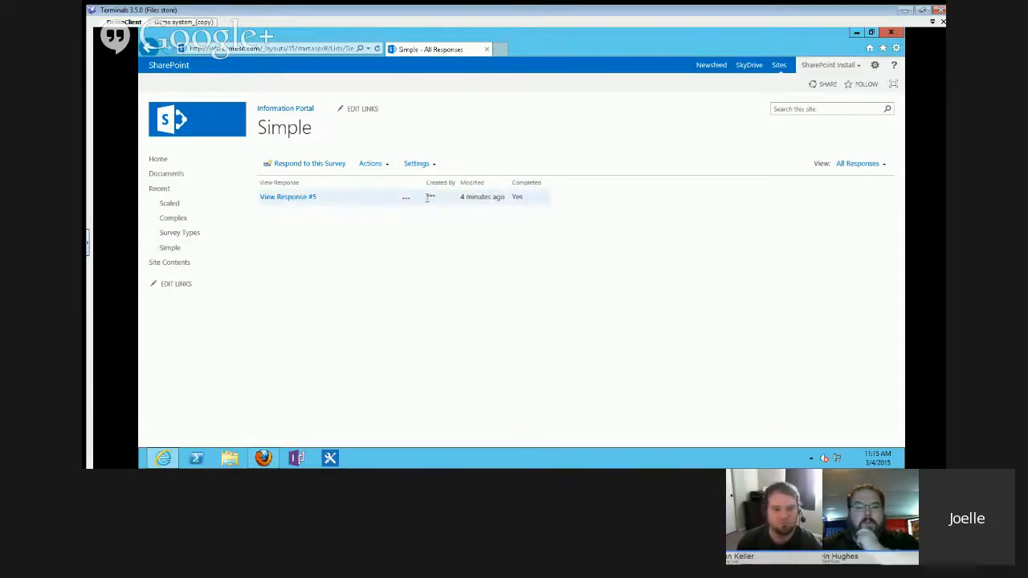
click(277, 205)
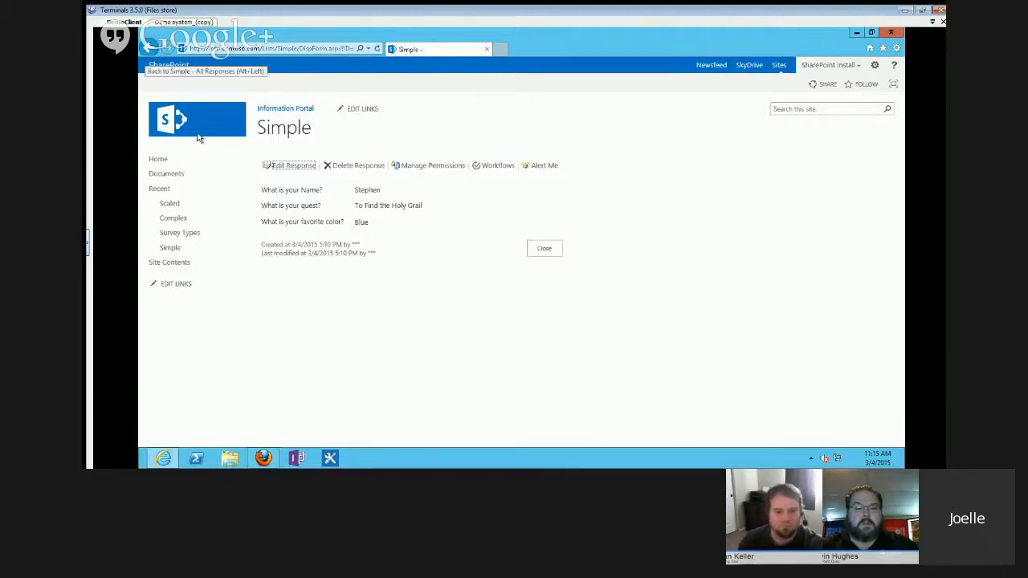
click(143, 50)
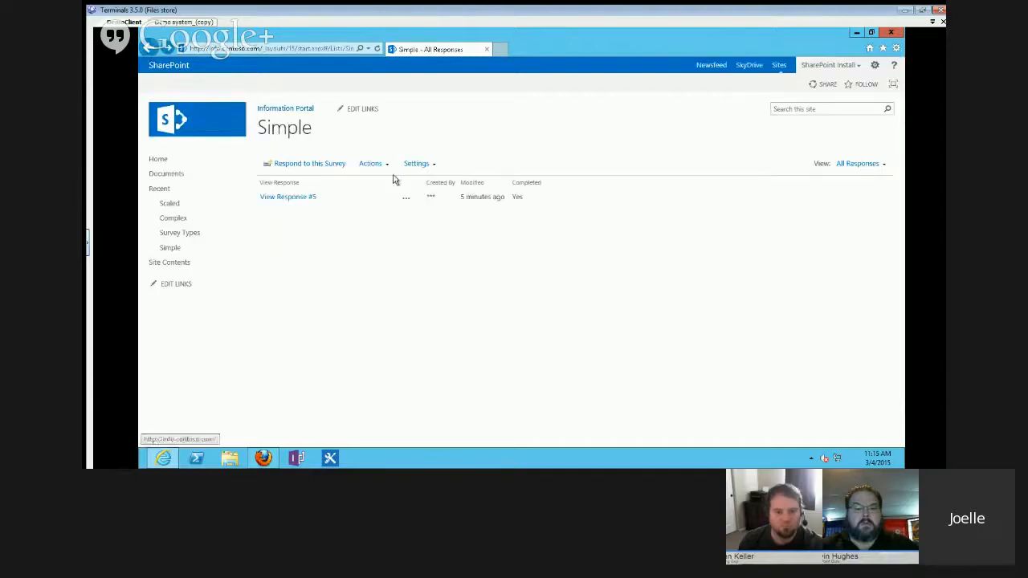
- Set the Simple survey to show user names in survey results again and save its general settings
click(417, 165)
click(448, 222)
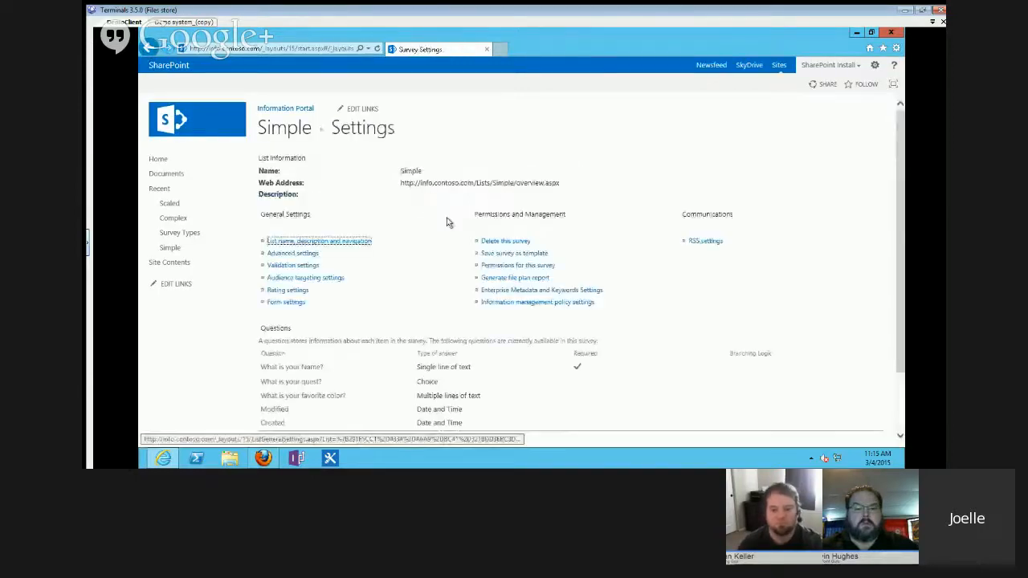
click(290, 242)
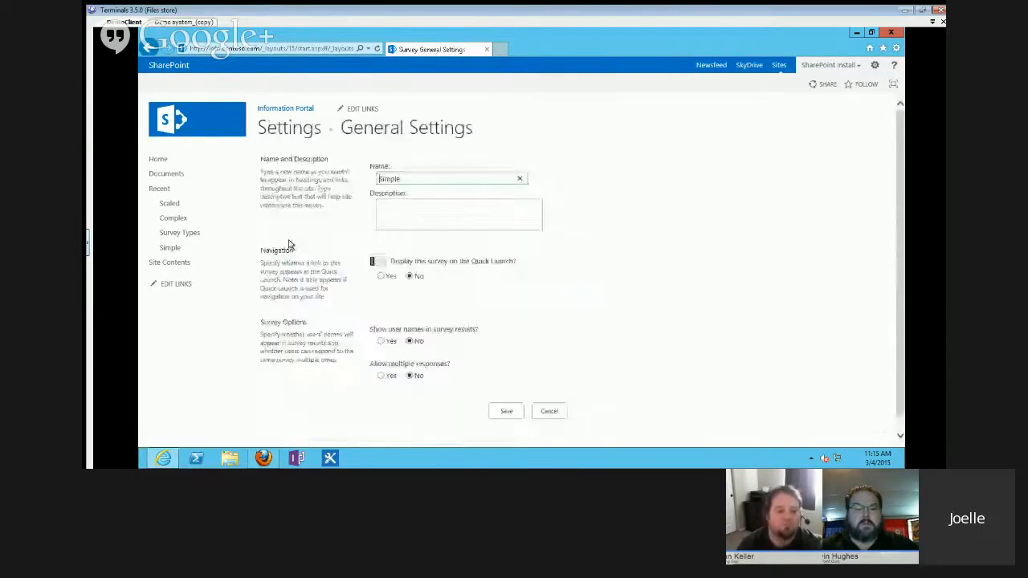
click(380, 341)
click(506, 410)
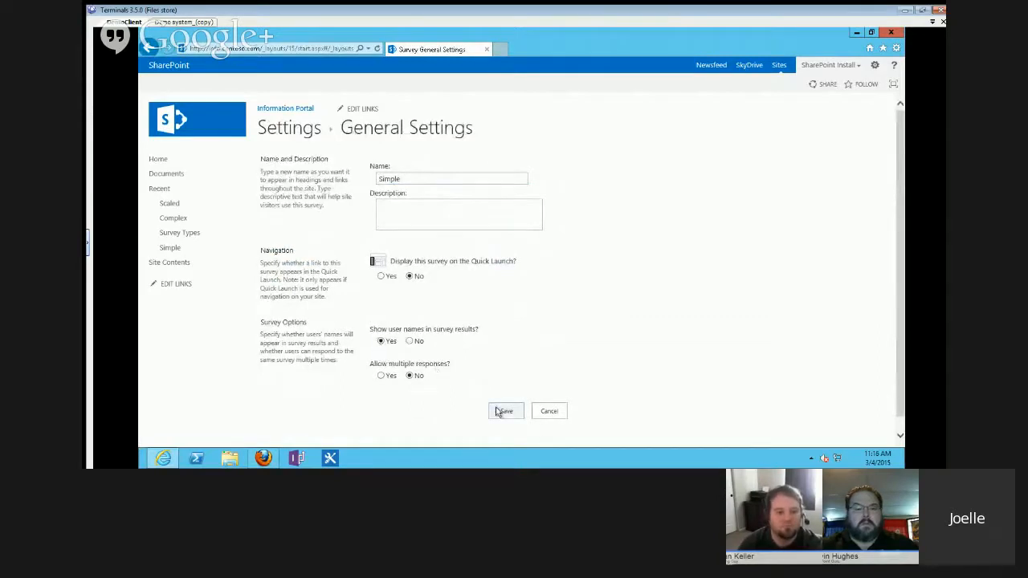
- List all responses of the Simple survey to check the author's name and examine the actions available in that view
click(170, 248)
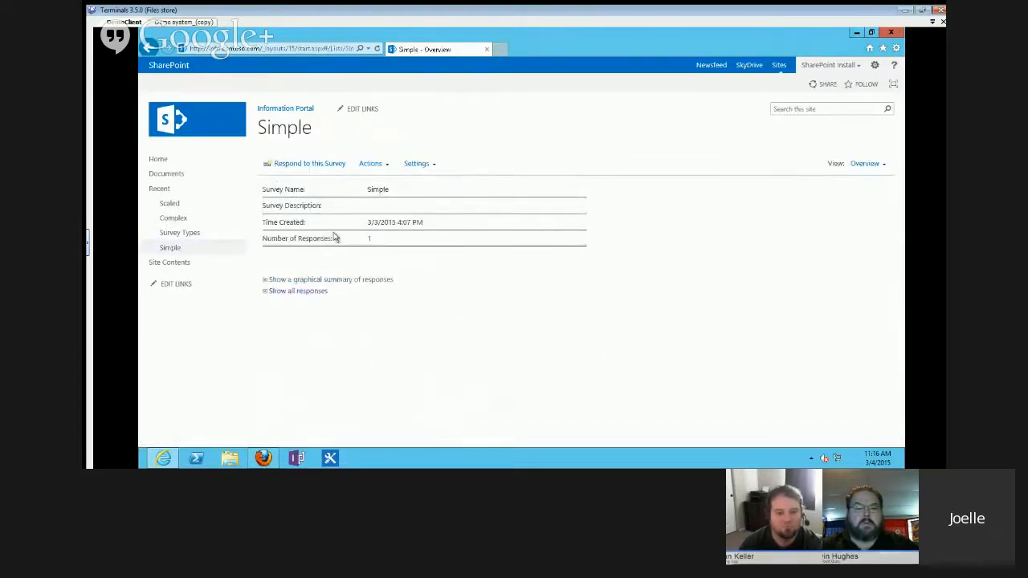
click(296, 292)
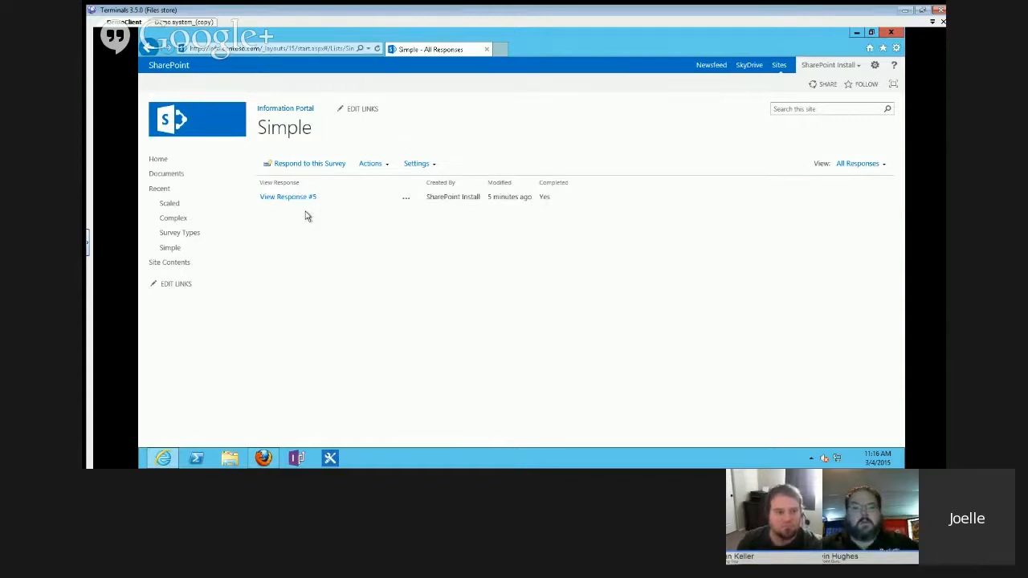
click(370, 164)
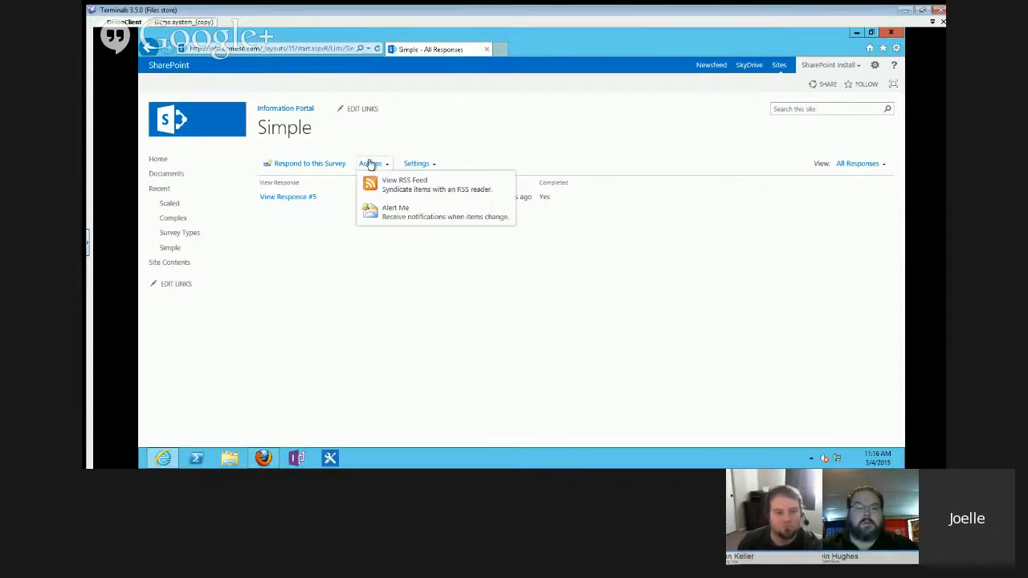
click(411, 164)
click(354, 317)
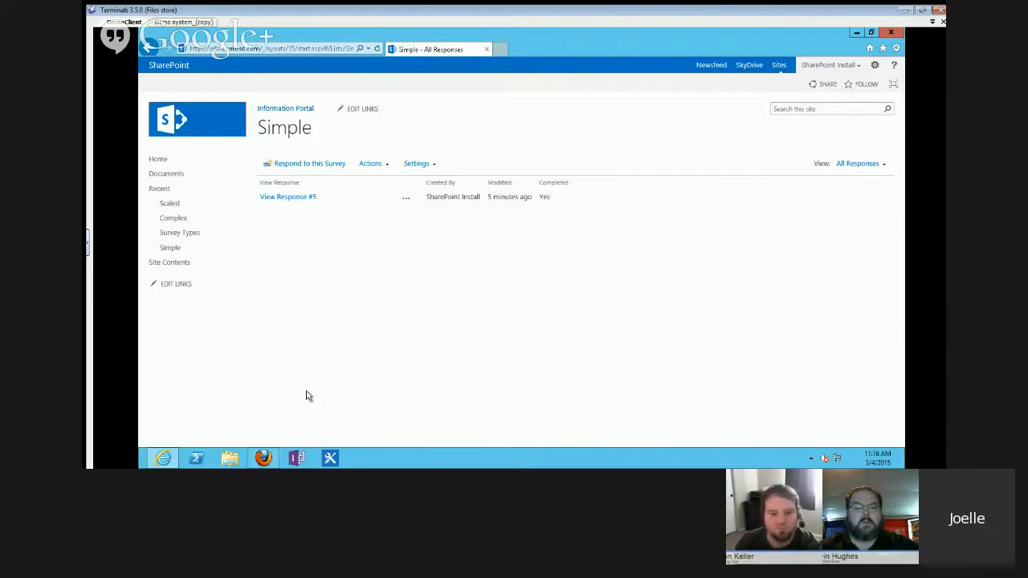
- Switch to Firefox and try to export the Simple survey to a spreadsheet from its overview page
click(263, 457)
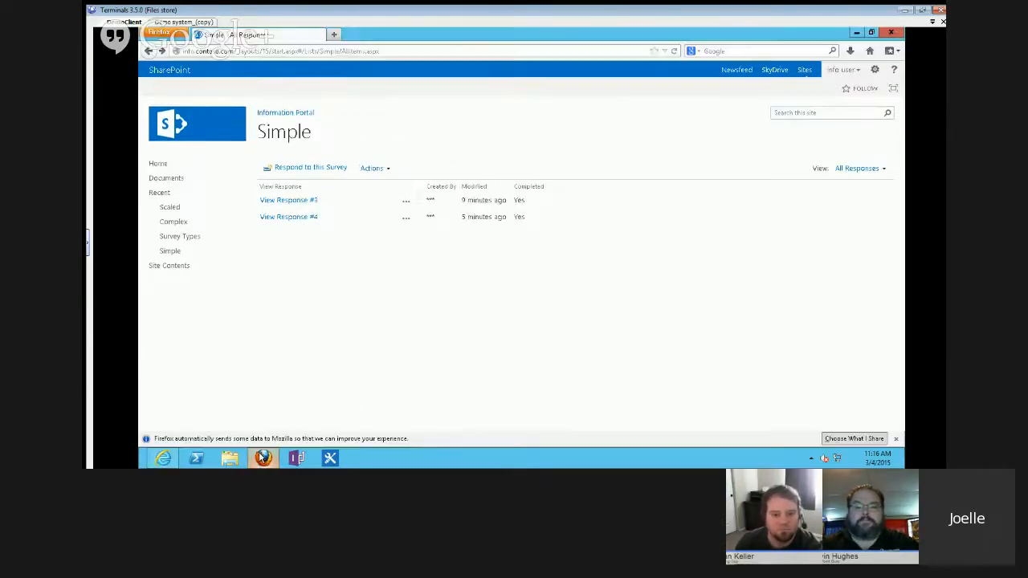
click(371, 169)
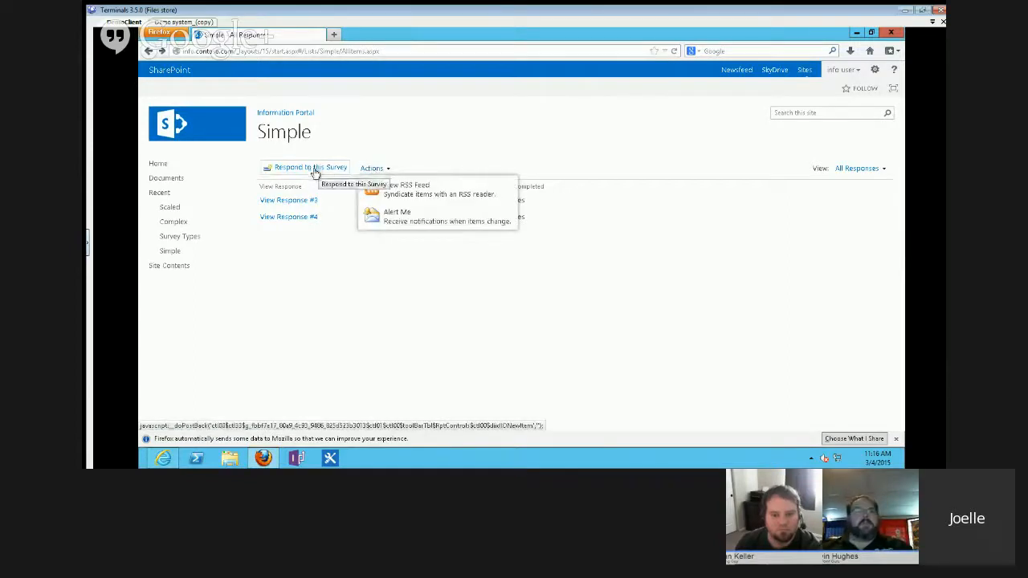
click(317, 239)
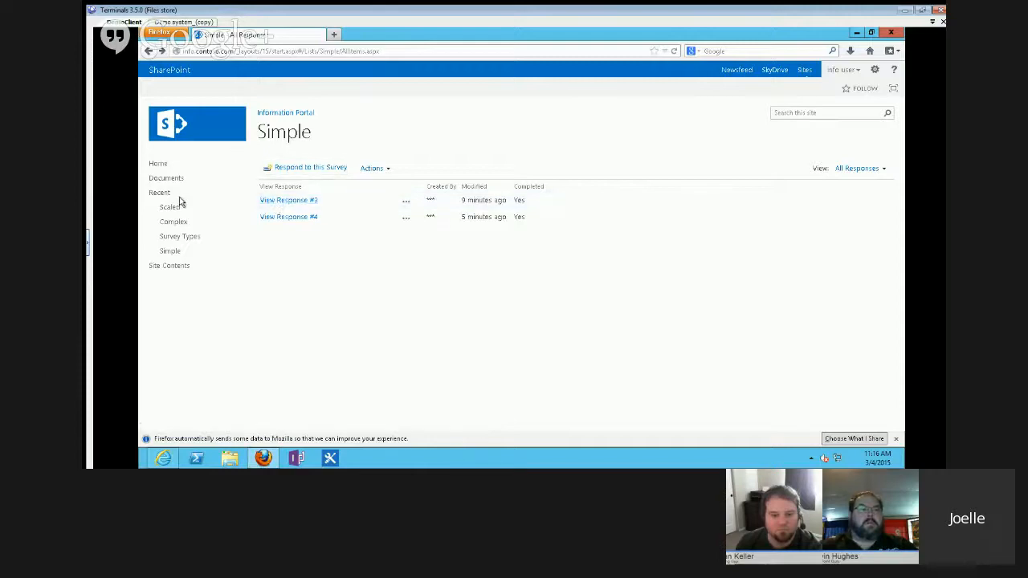
click(167, 251)
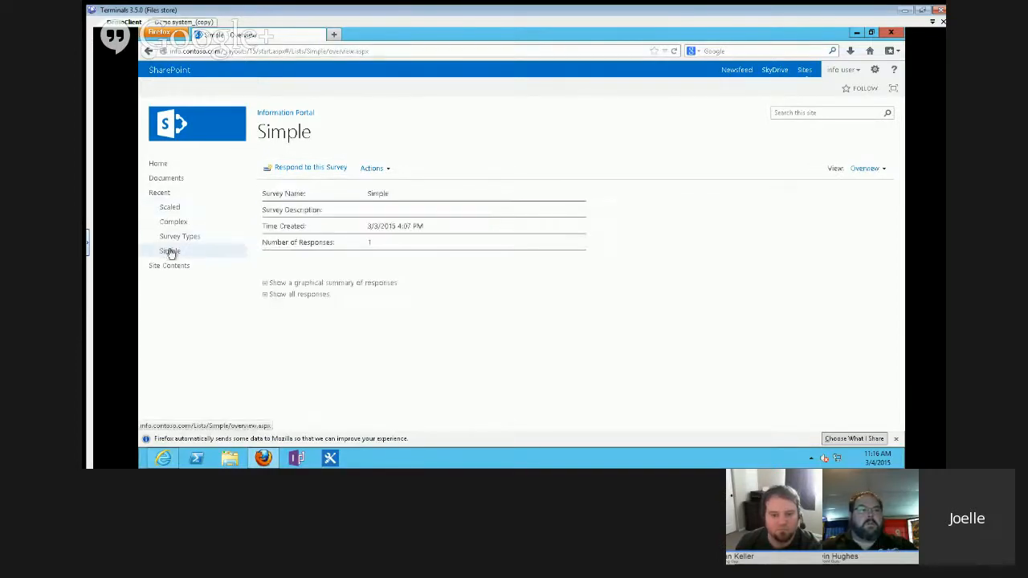
click(373, 167)
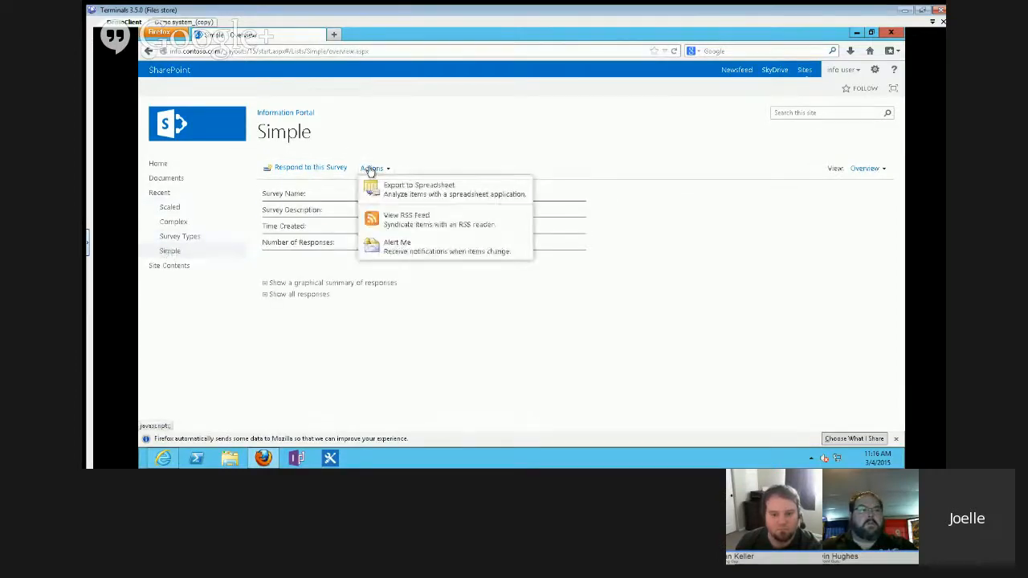
click(413, 195)
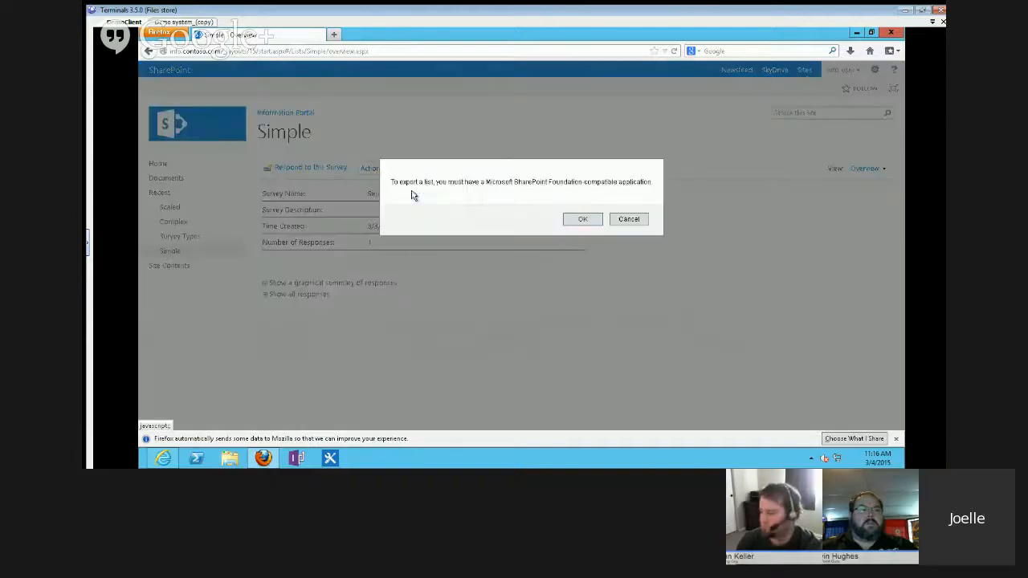
click(628, 219)
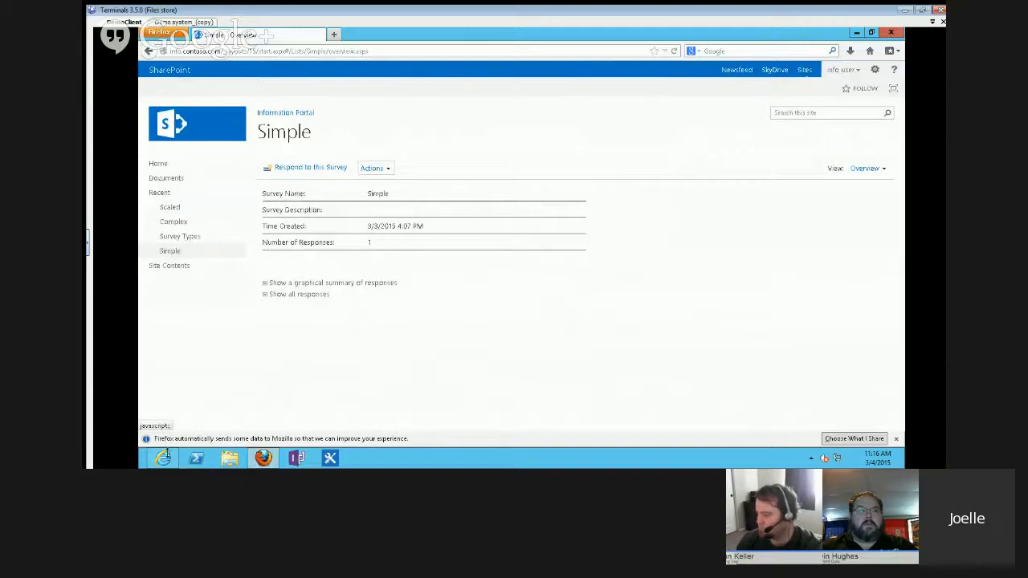
- Switch to Internet Explorer, export the Simple survey to a spreadsheet from its overview page, and save and open the owssvr.iqy query file
click(163, 457)
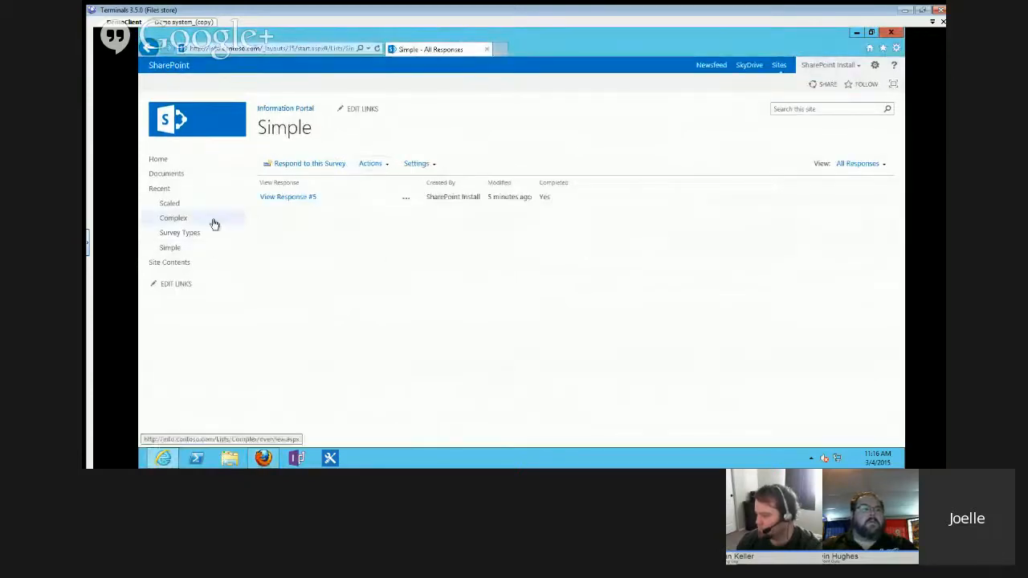
click(170, 249)
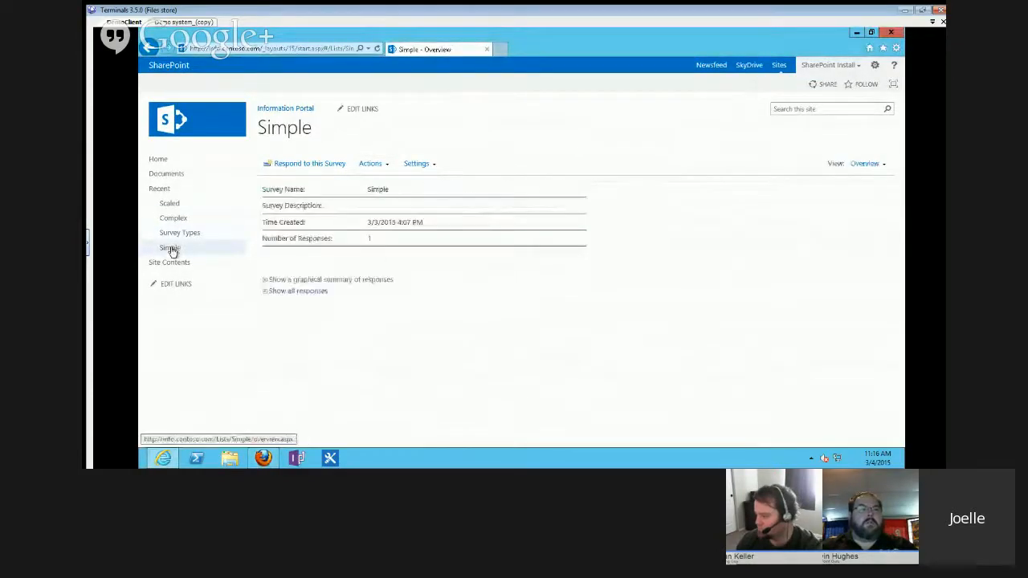
click(372, 164)
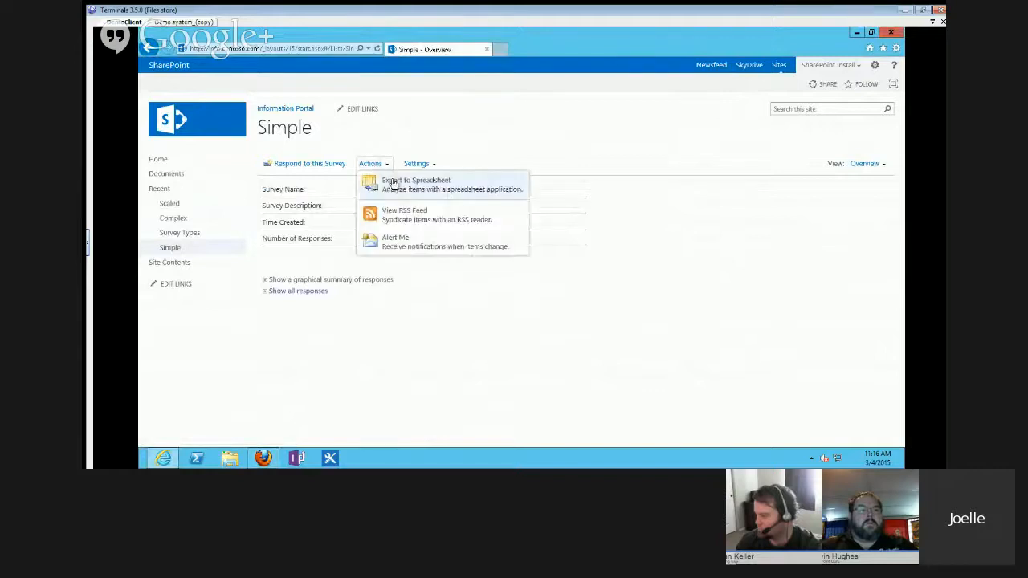
click(395, 185)
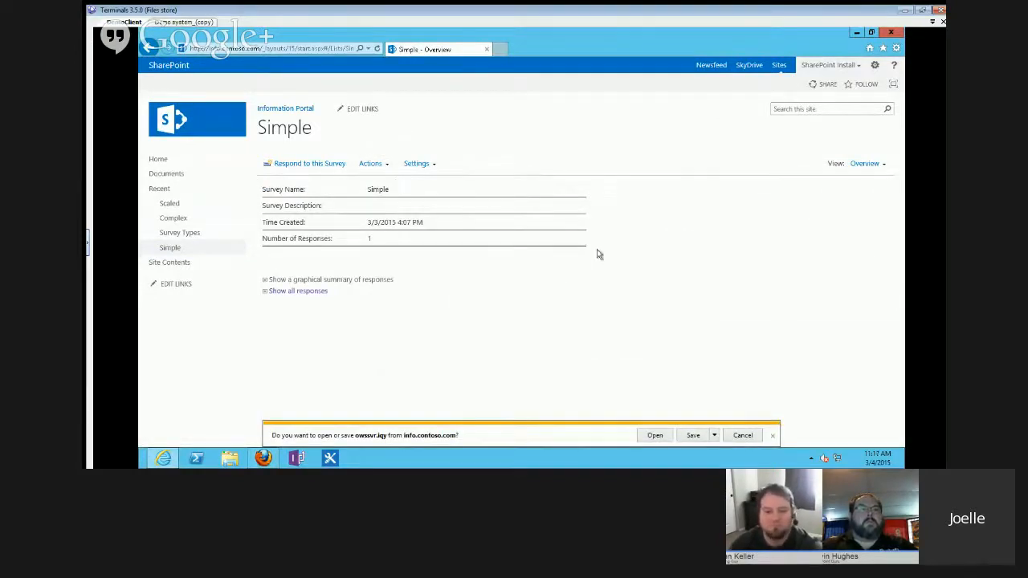
click(693, 436)
click(606, 435)
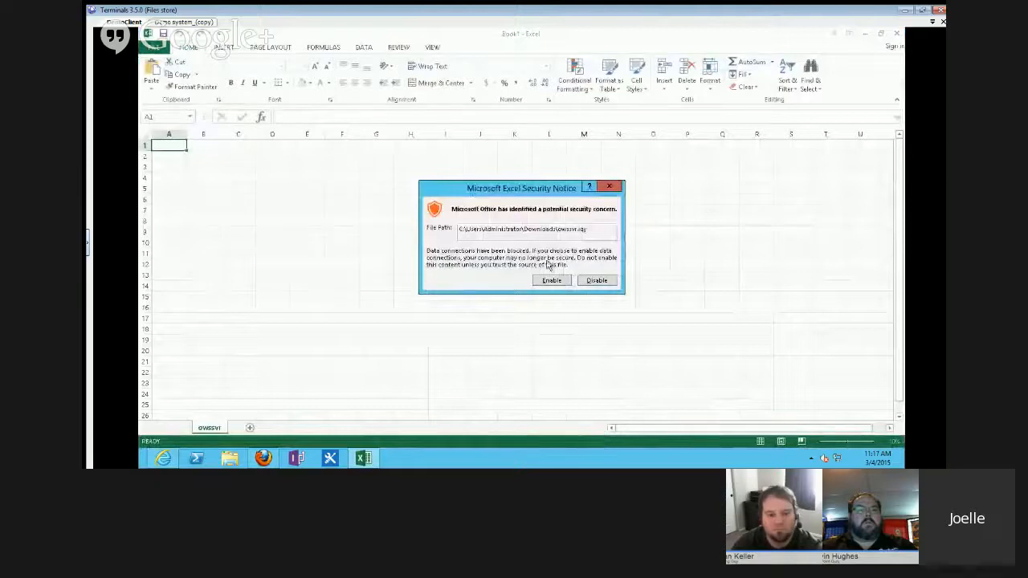
- Enable the data connection in Excel and enter the account's user name and password to load the survey responses, then minimize the workbook
click(551, 281)
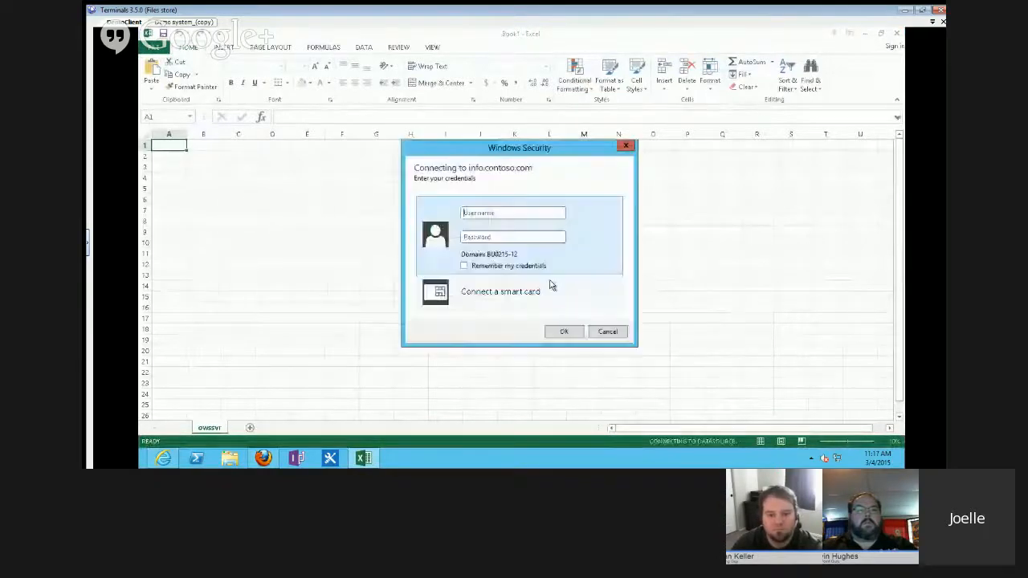
text(contoso\)
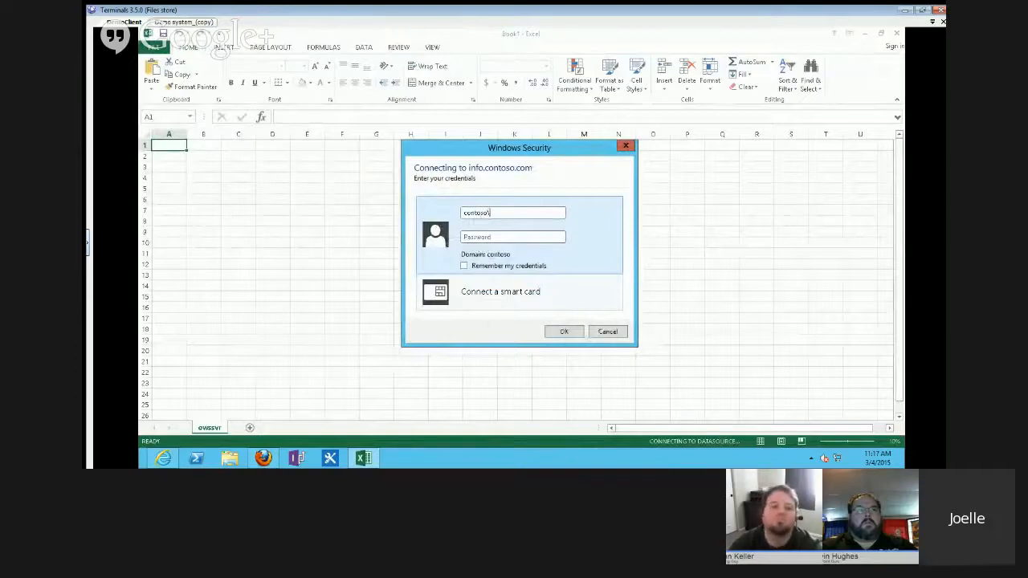
text(sp-install)
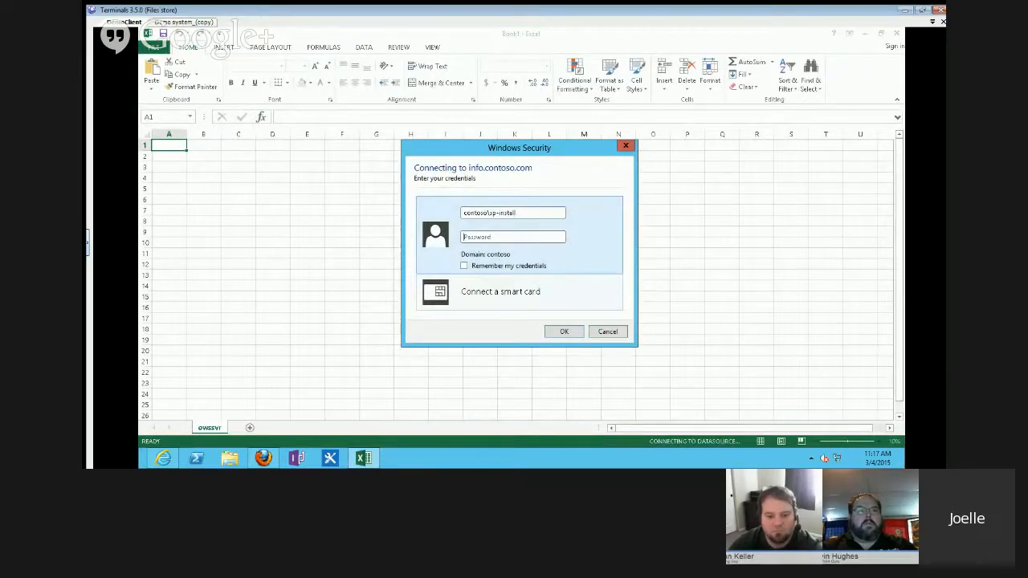
text(••••••)
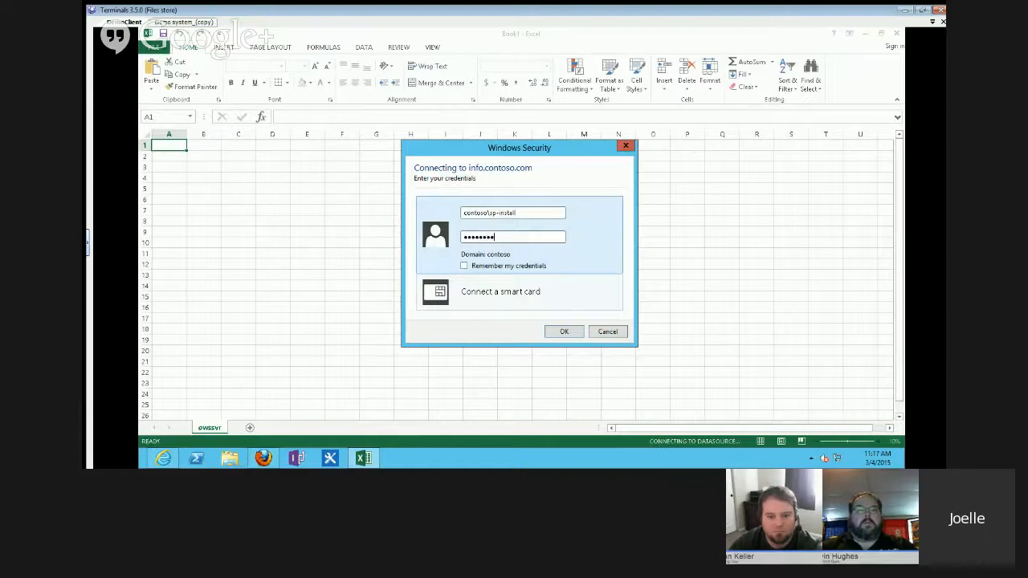
click(559, 334)
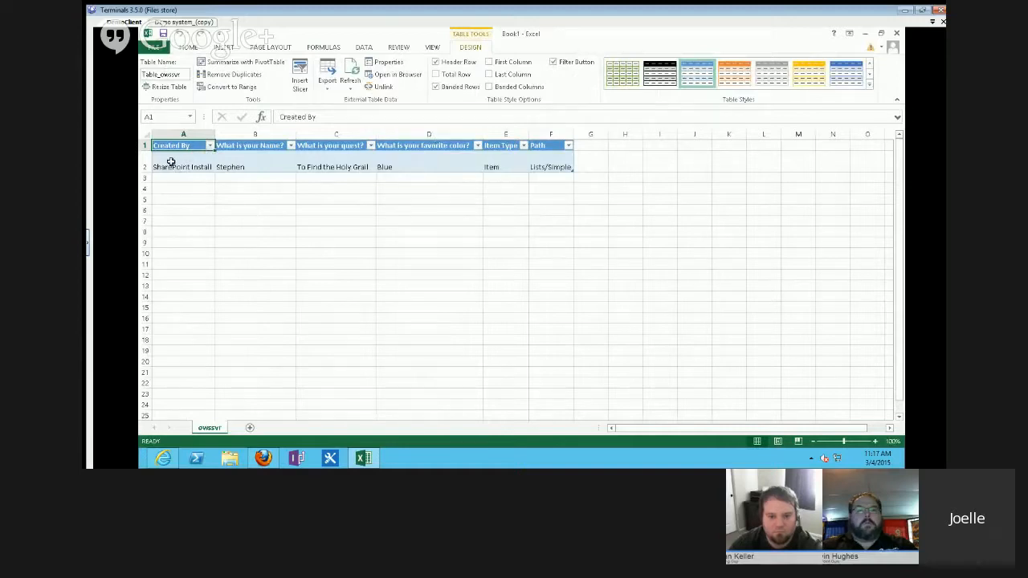
click(864, 34)
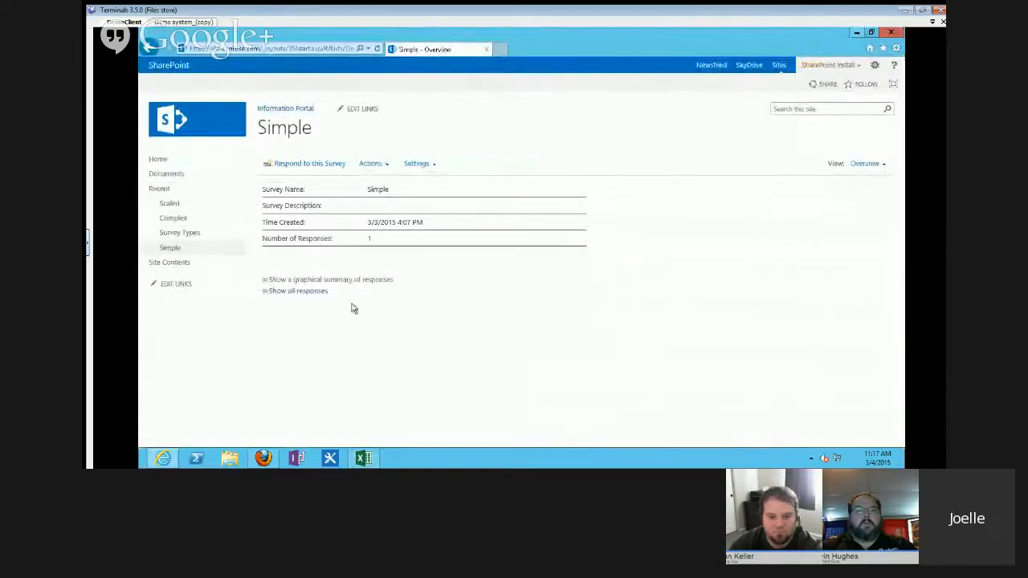
- Open the Simple survey's advanced settings and examine its read, create and edit access, search and offline availability options
click(371, 165)
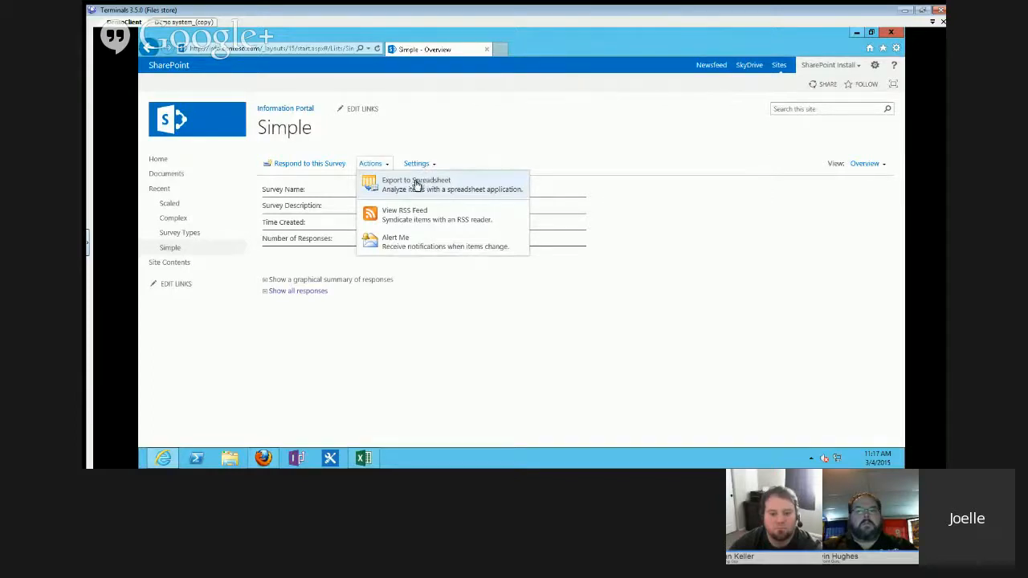
click(460, 302)
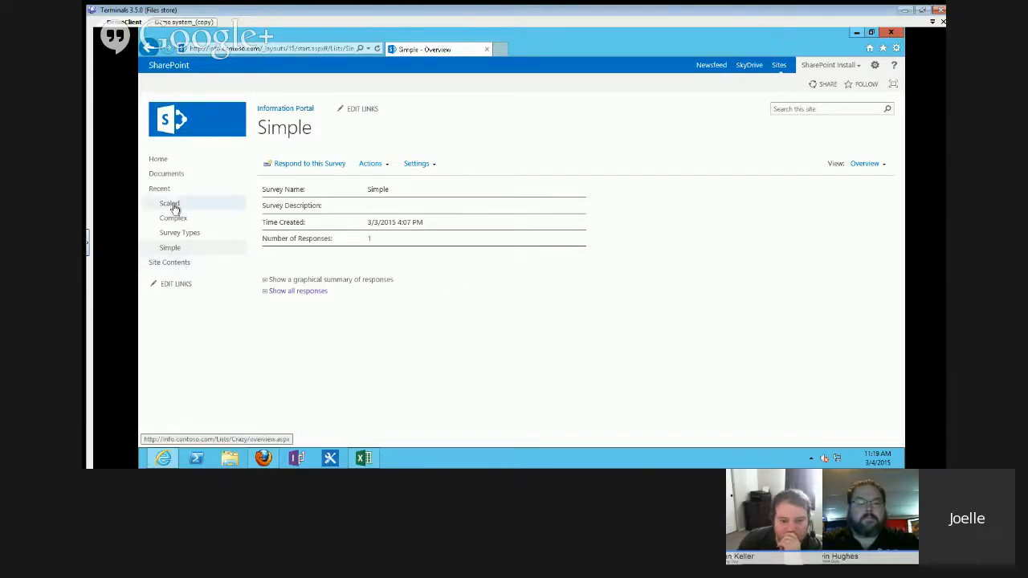
click(414, 165)
click(441, 207)
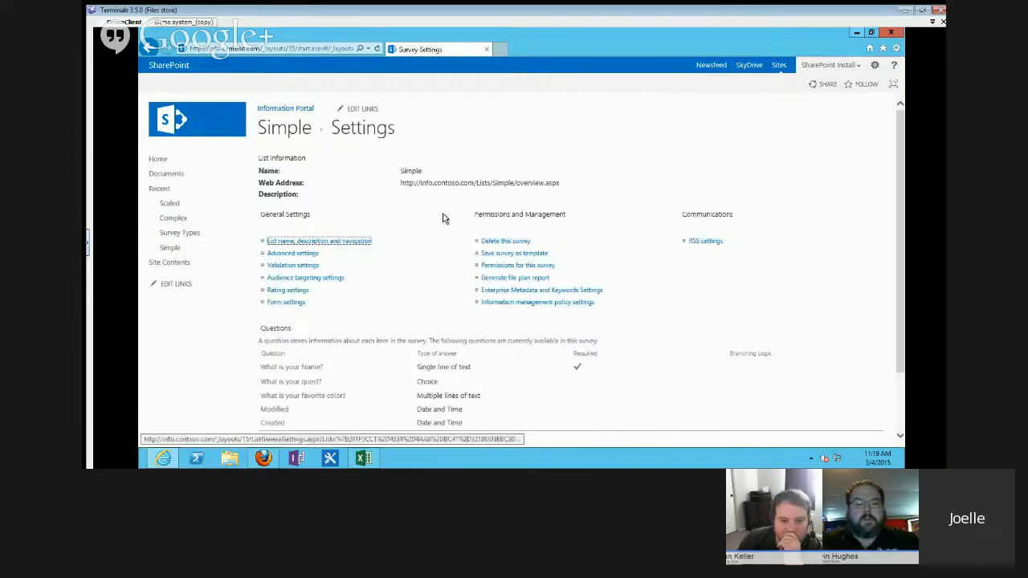
click(274, 255)
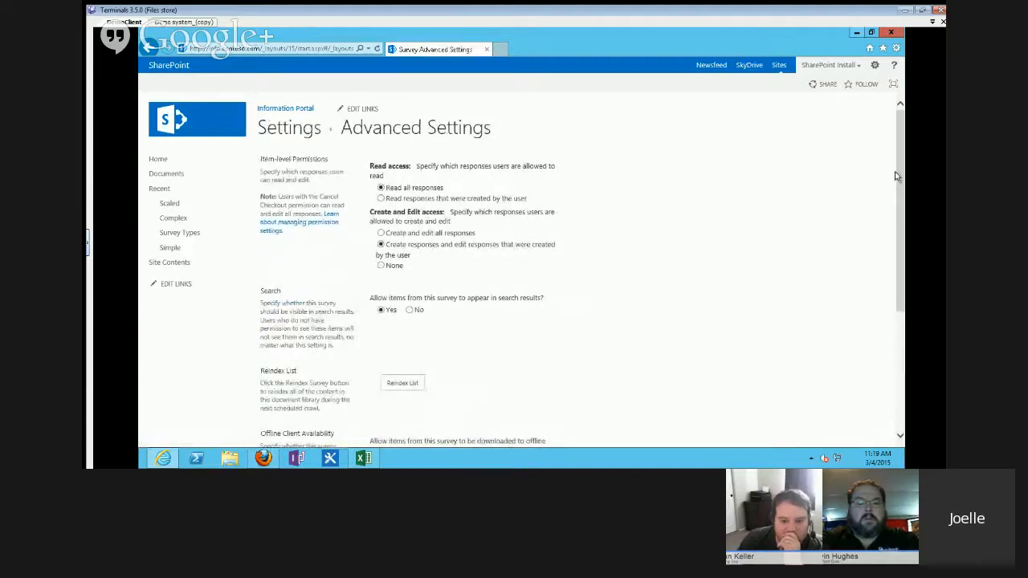
scroll(892, 174, down, 1)
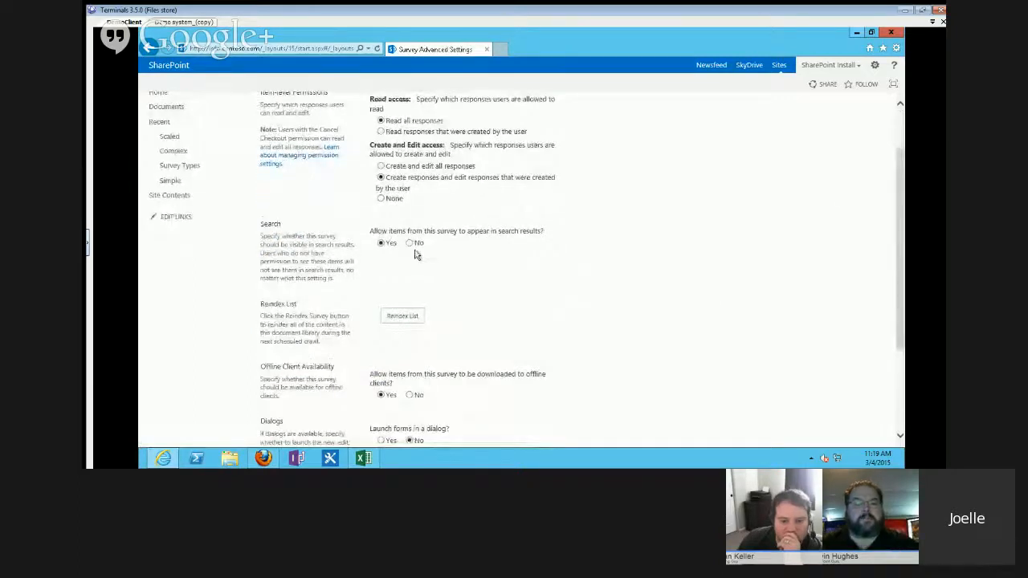
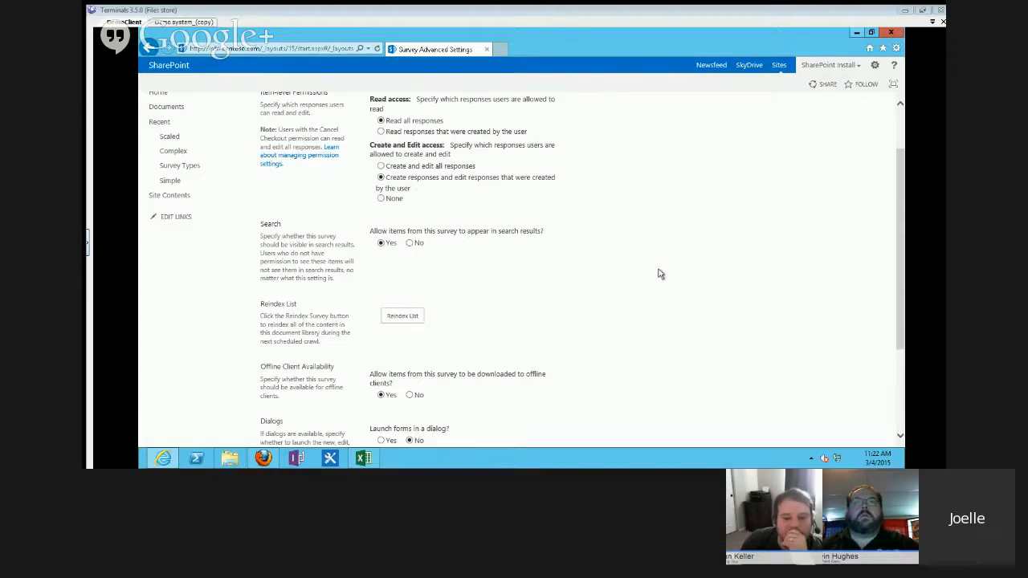
scroll(893, 128, up, 1)
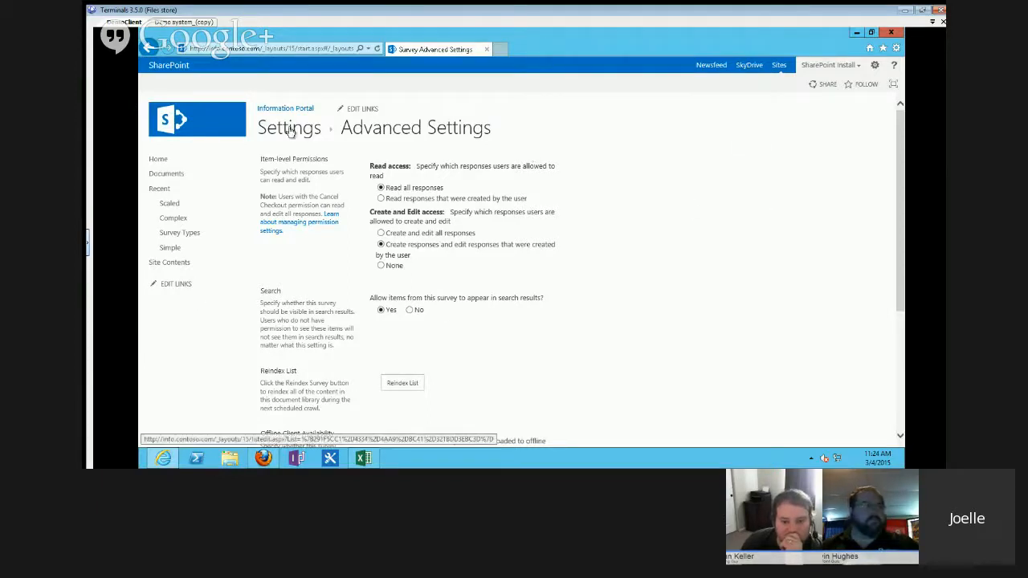
- Respond to the Scaled survey with ratings 3, 2 and 4 for its three statements and submit the response
click(167, 207)
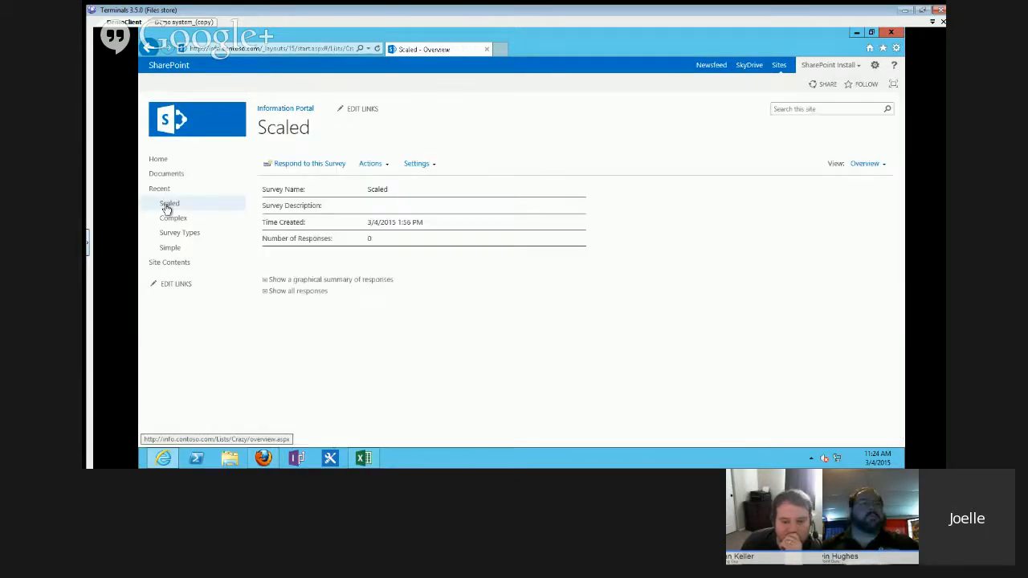
click(302, 165)
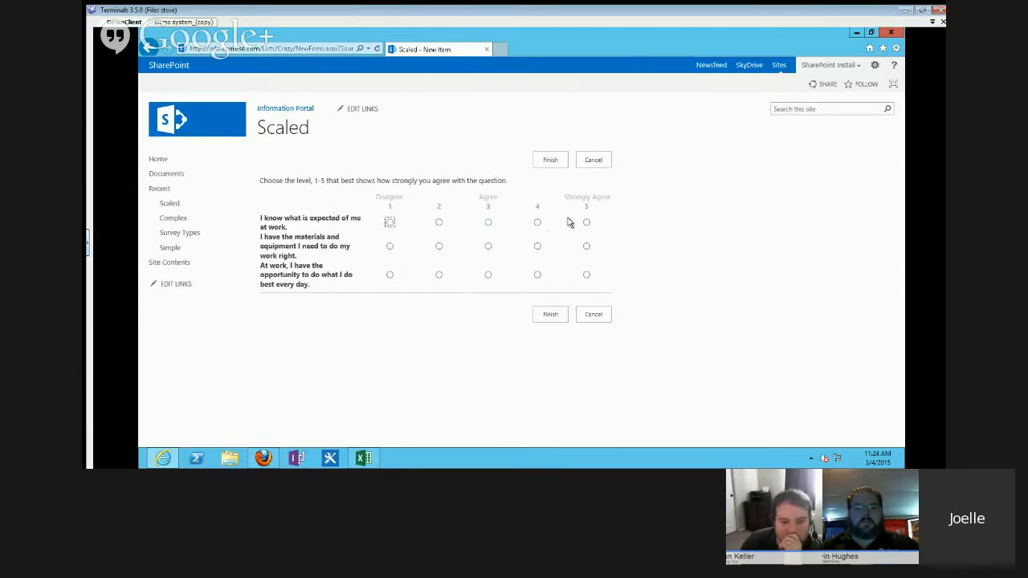
click(487, 223)
click(437, 247)
click(535, 275)
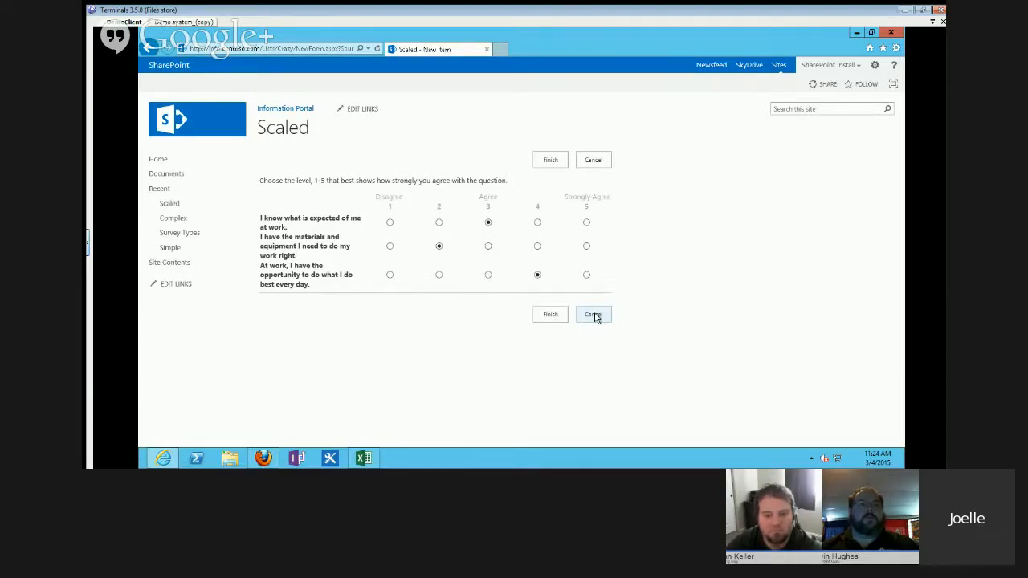
click(550, 314)
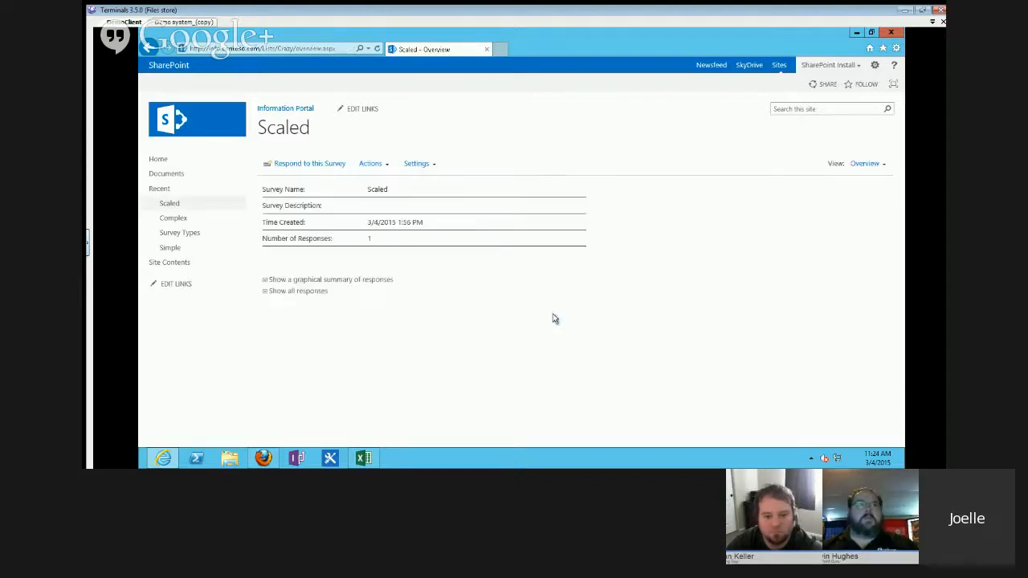
- List all responses of the Scaled survey, open the submitted one to check its ratings, and return to the list
click(288, 292)
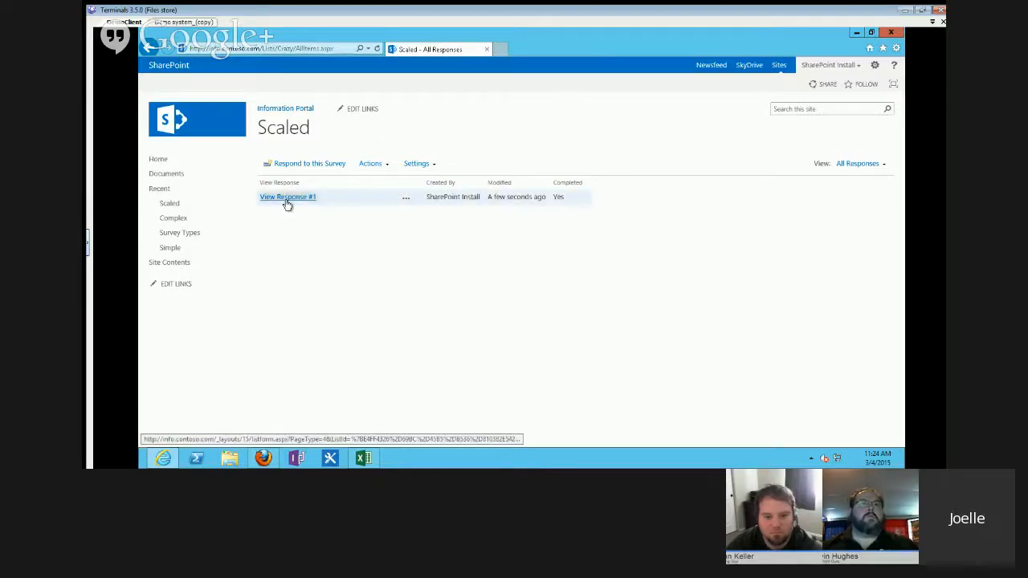
drag(287, 204, 294, 197)
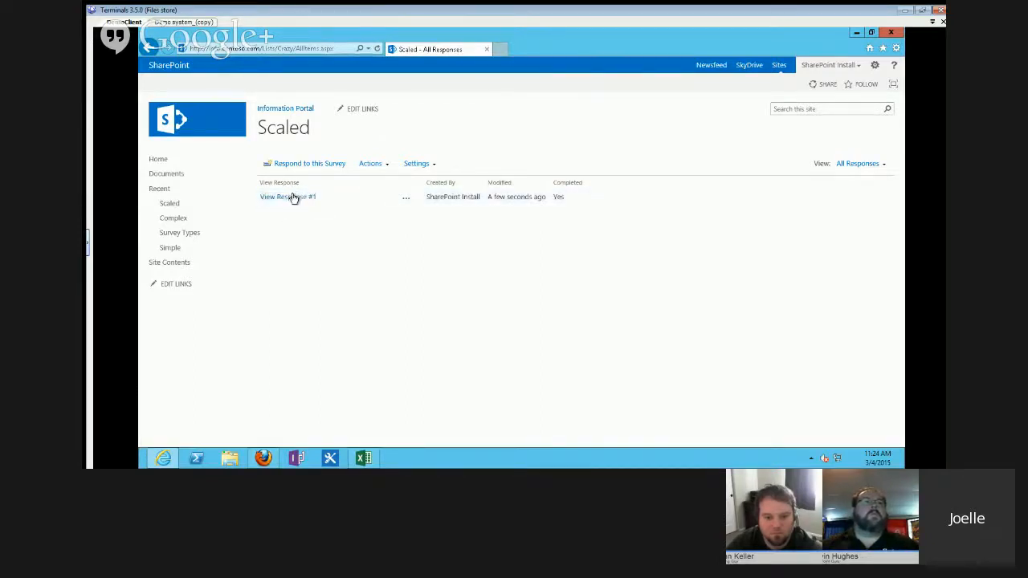
click(294, 199)
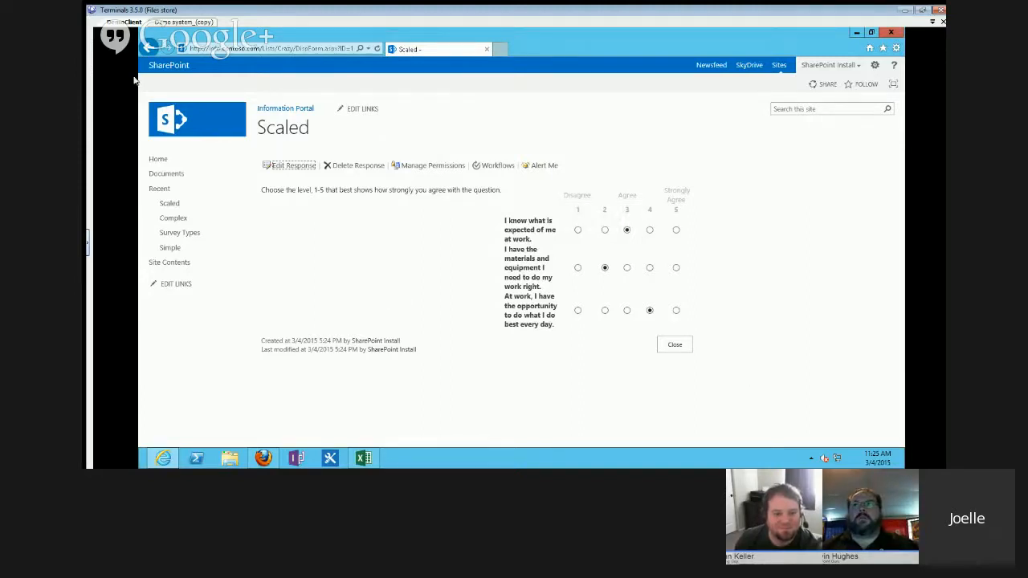
click(145, 47)
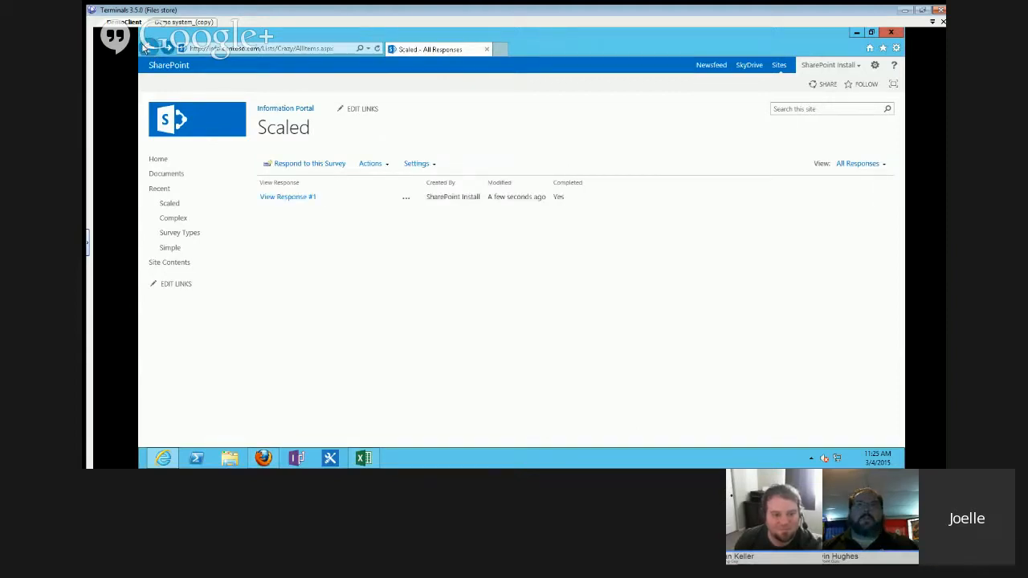
- View the Scaled survey's RSS feed to check how the response is presented, and return to the response list
click(368, 166)
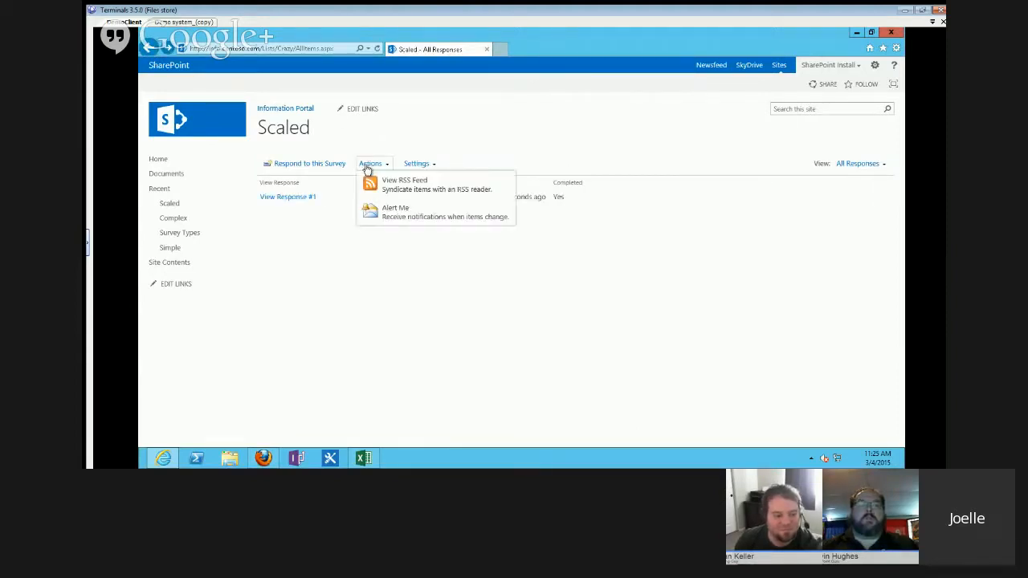
click(390, 190)
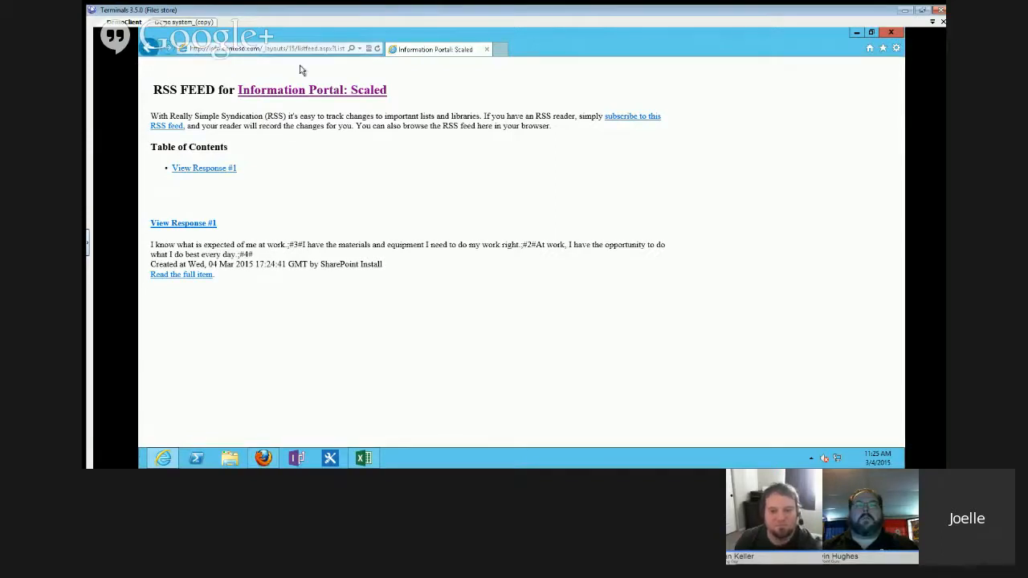
click(147, 48)
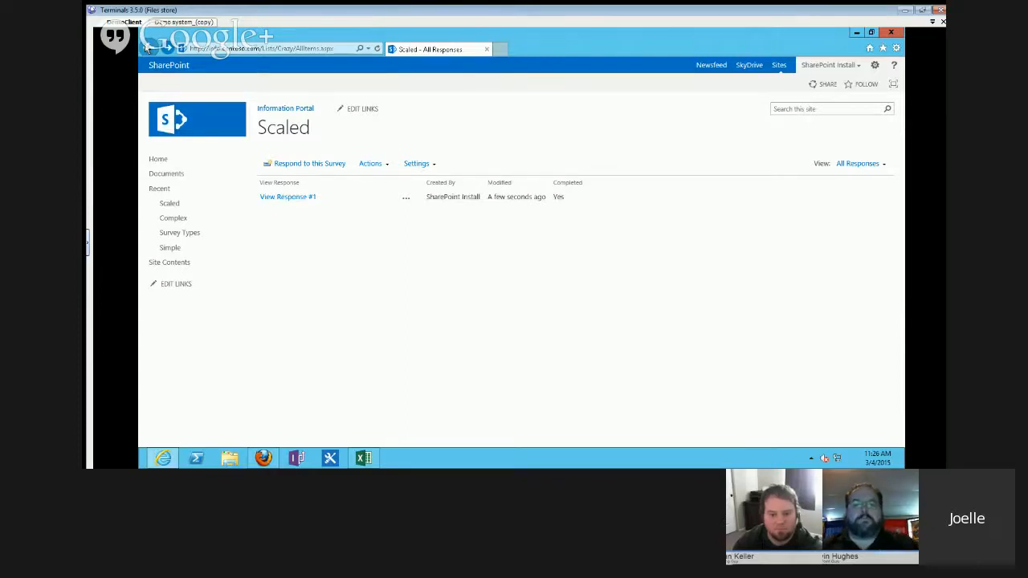
- Export the Scaled survey to a spreadsheet from its overview page, saving the query file and opening it in Excel
click(365, 165)
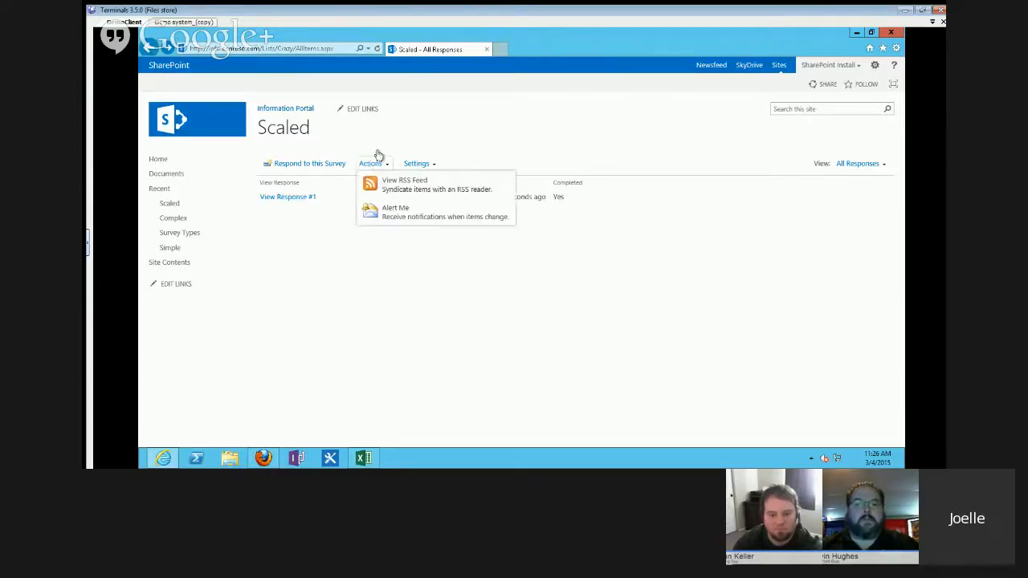
click(415, 140)
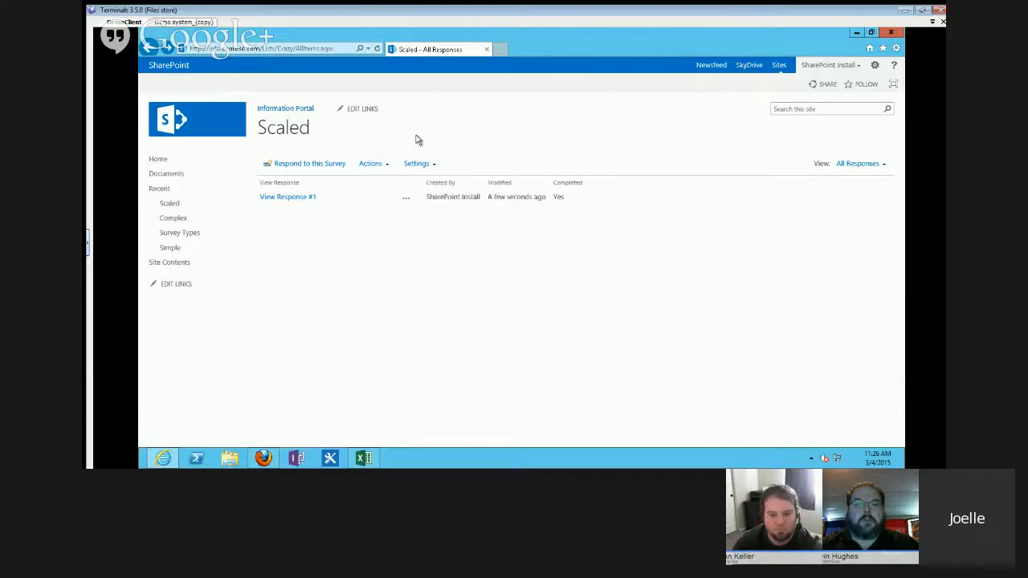
click(166, 205)
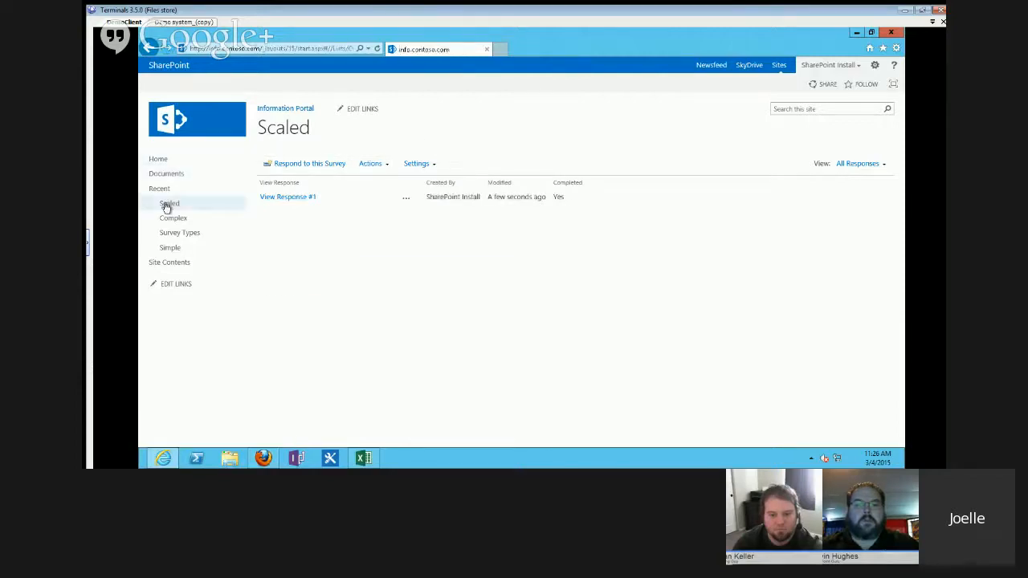
click(379, 166)
click(389, 185)
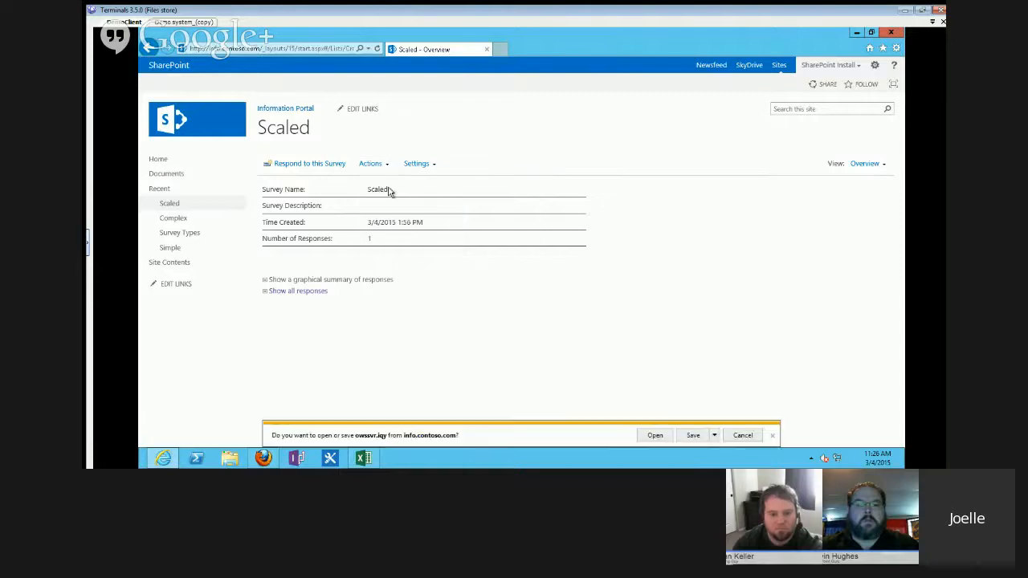
click(691, 435)
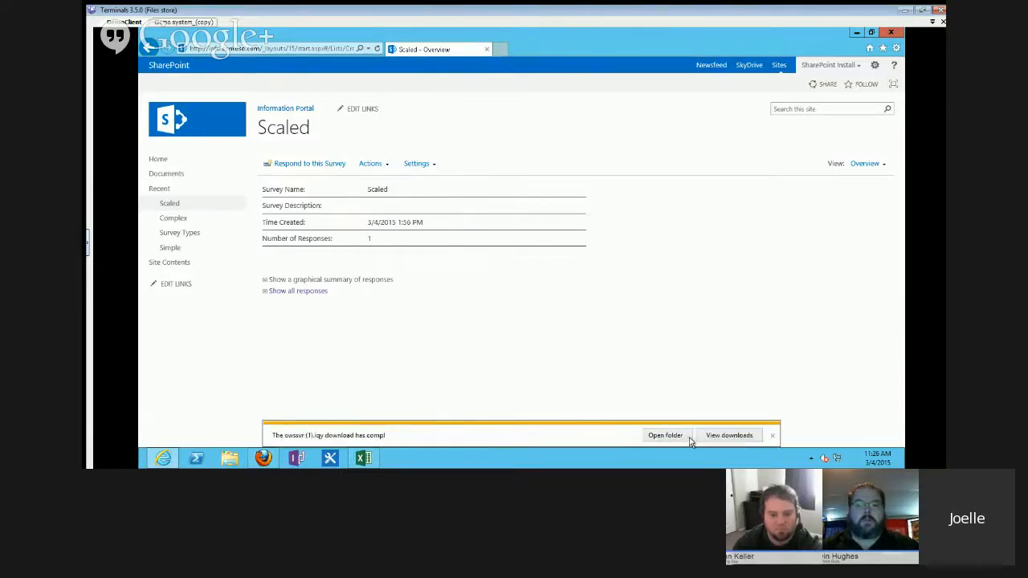
click(608, 435)
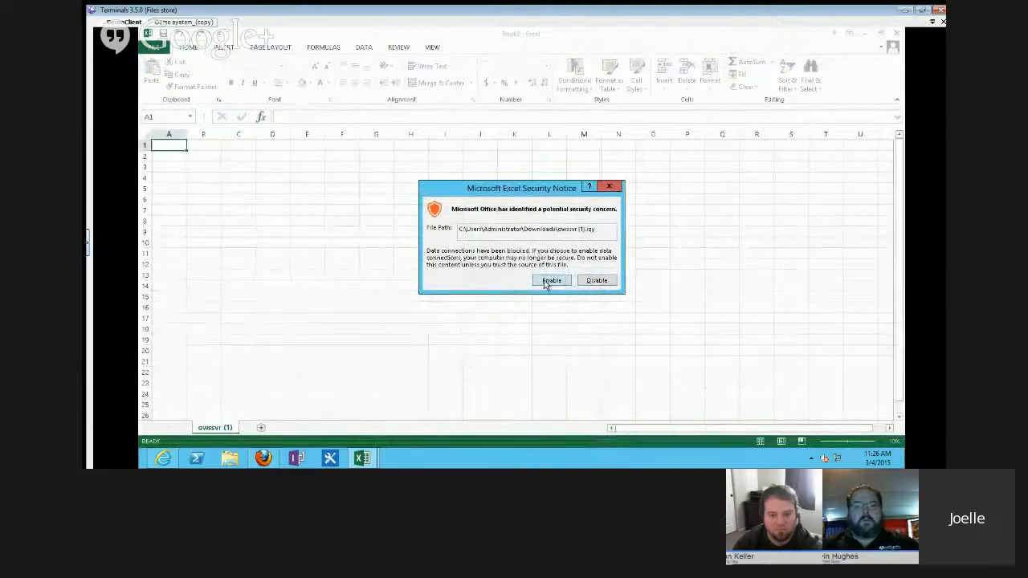
- Allow the data connection and import the Scaled survey's responses as a table in a new workbook, then minimize Excel to return to SharePoint
click(544, 282)
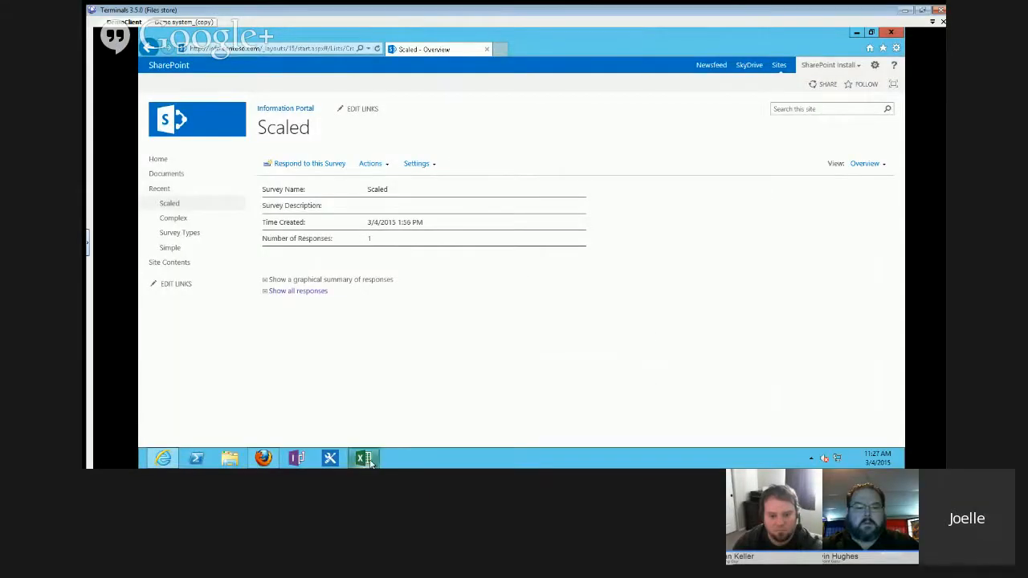
click(361, 458)
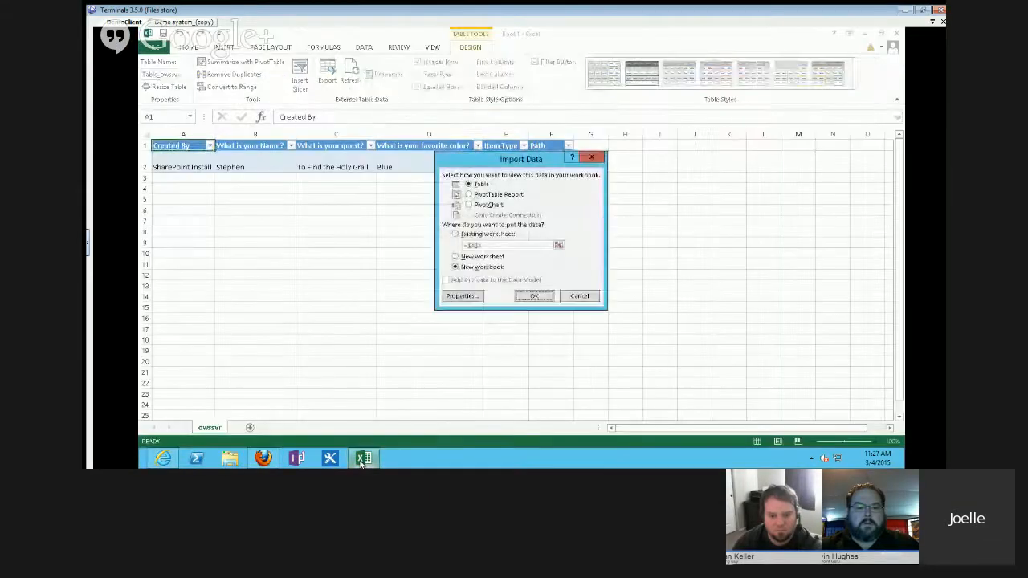
click(523, 296)
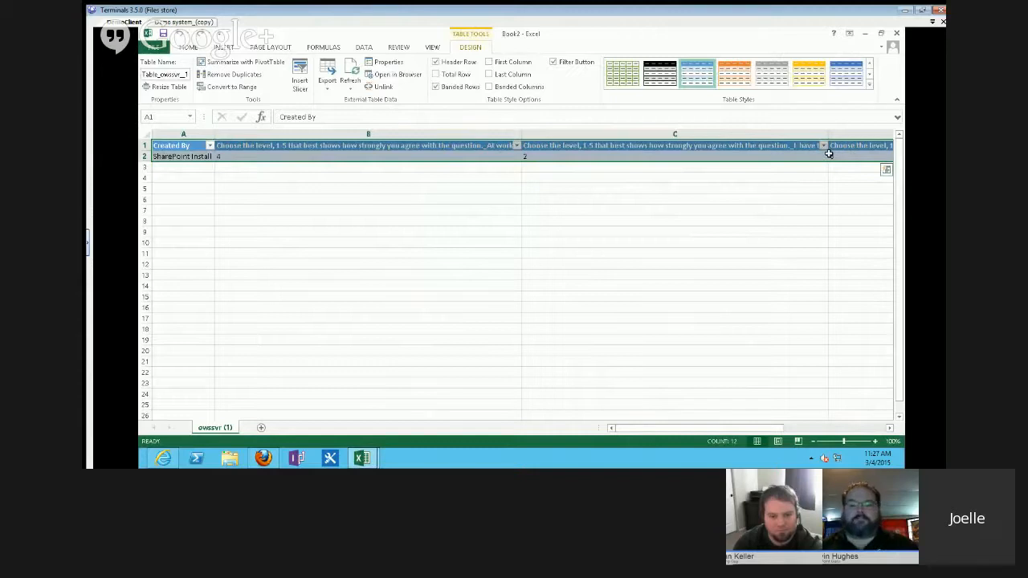
click(863, 36)
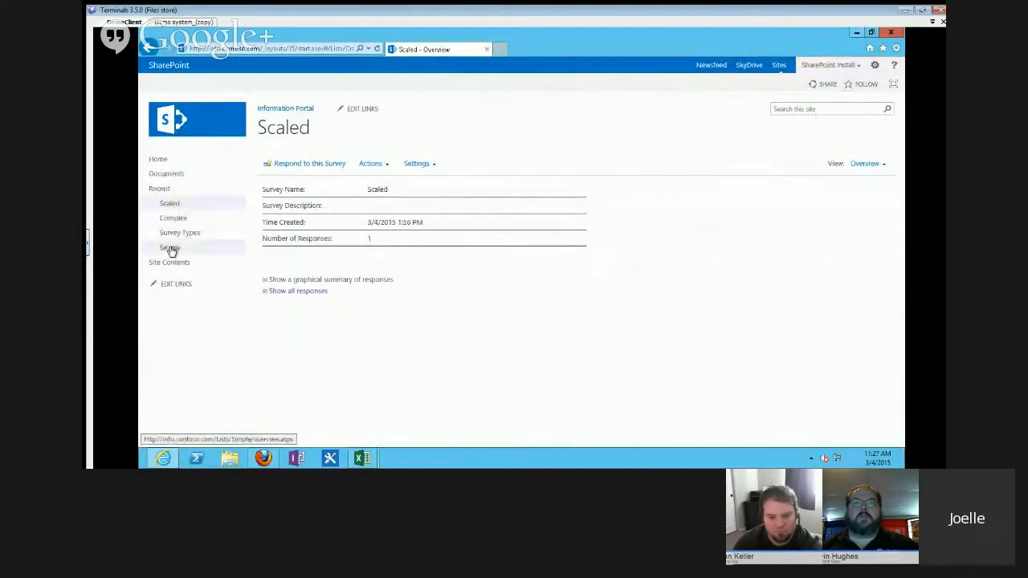
- Start a Complex survey response from the Information Portal home page with the respondent's name and "I assume you mean a European Swallow", and advance to its follow-up question
click(175, 220)
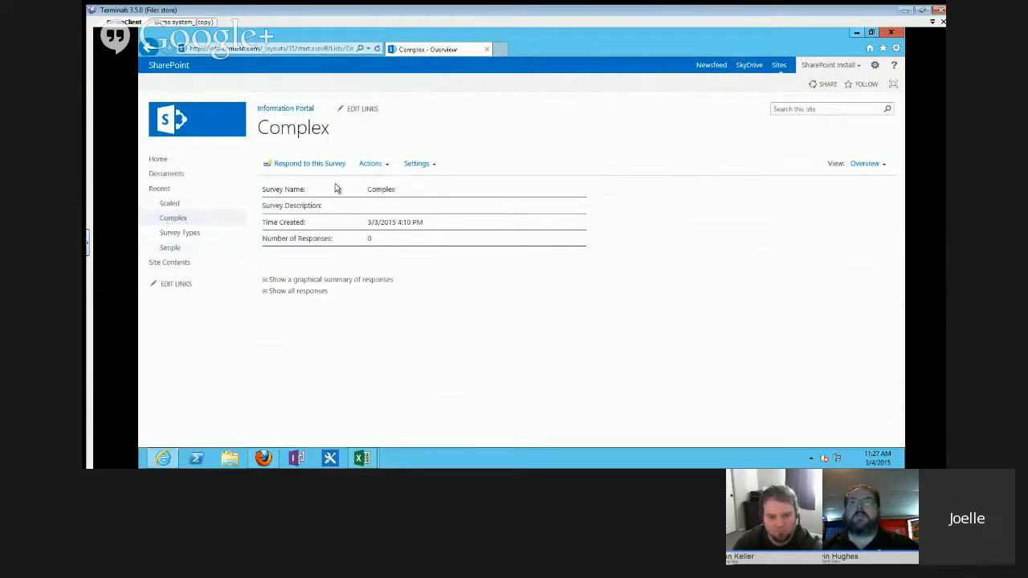
click(283, 112)
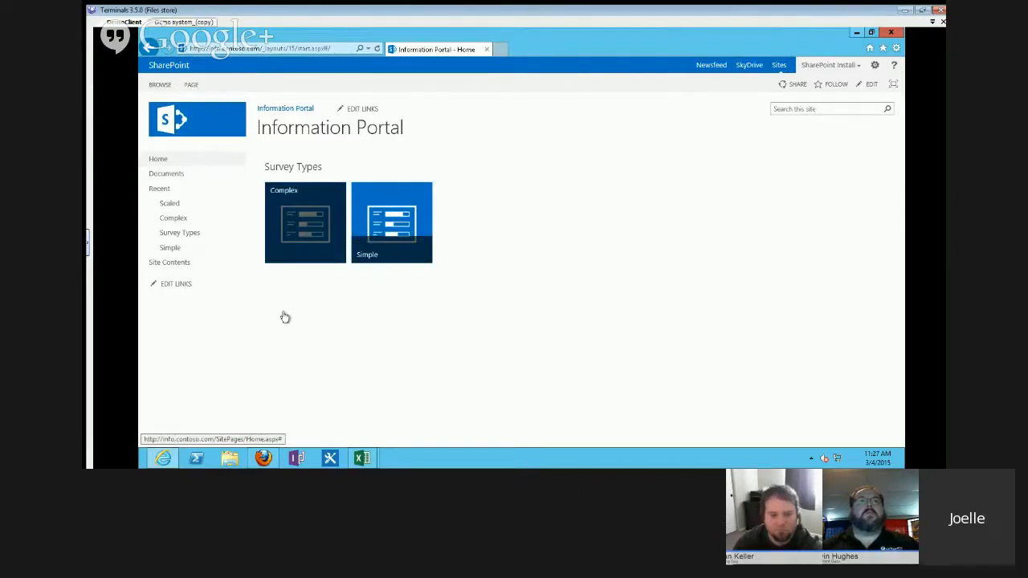
click(298, 228)
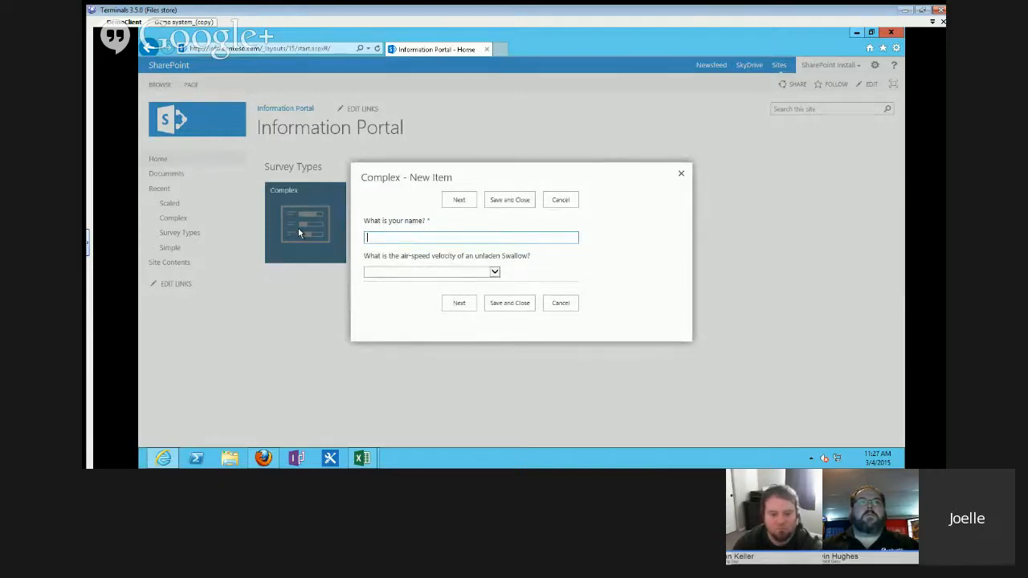
text(Stephen)
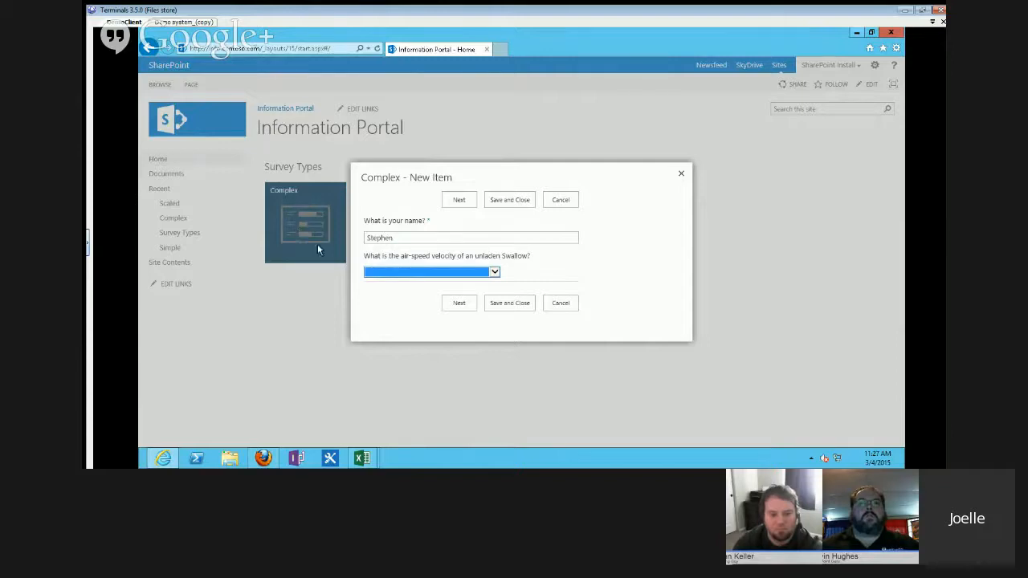
click(488, 272)
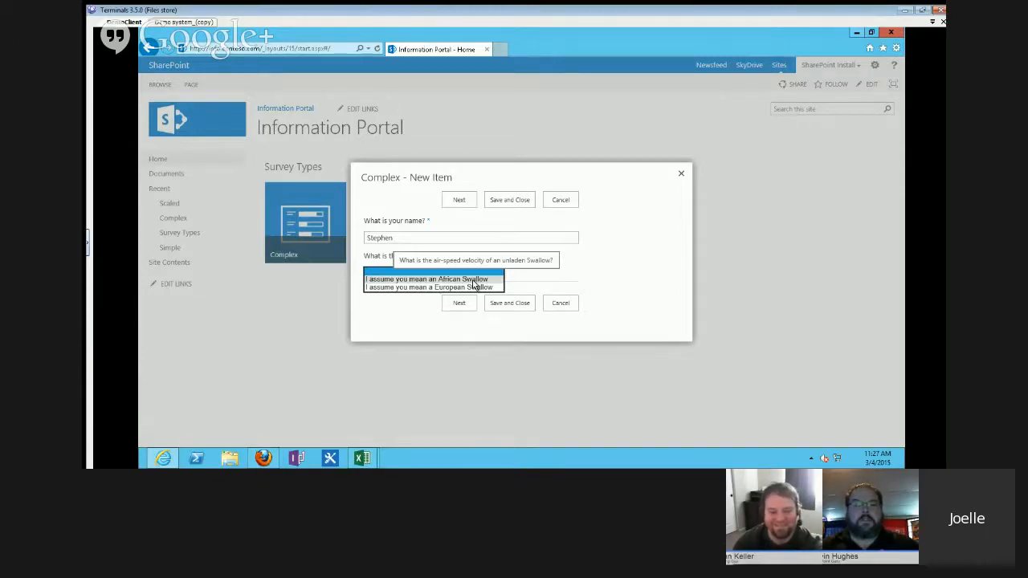
click(470, 287)
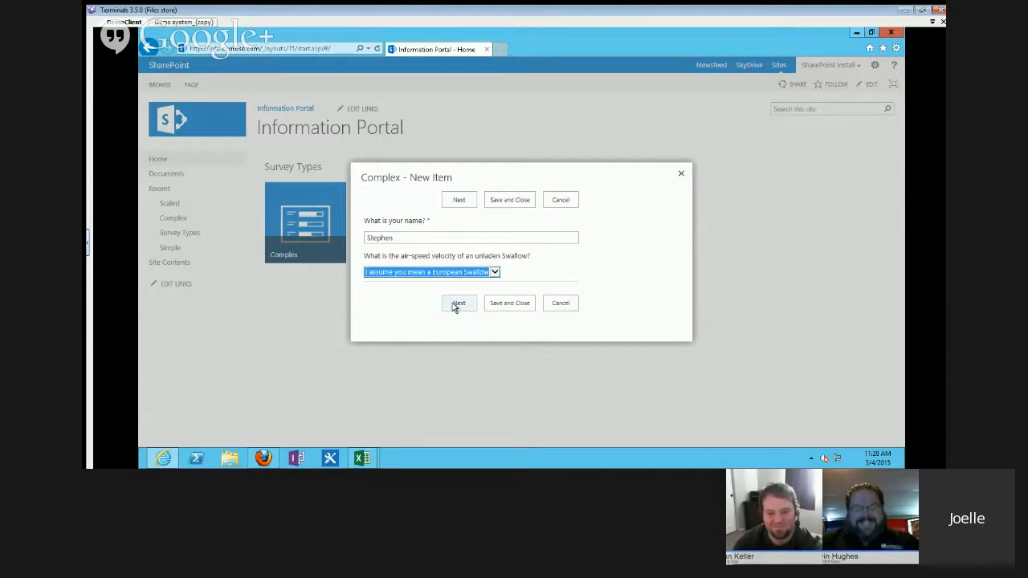
click(455, 304)
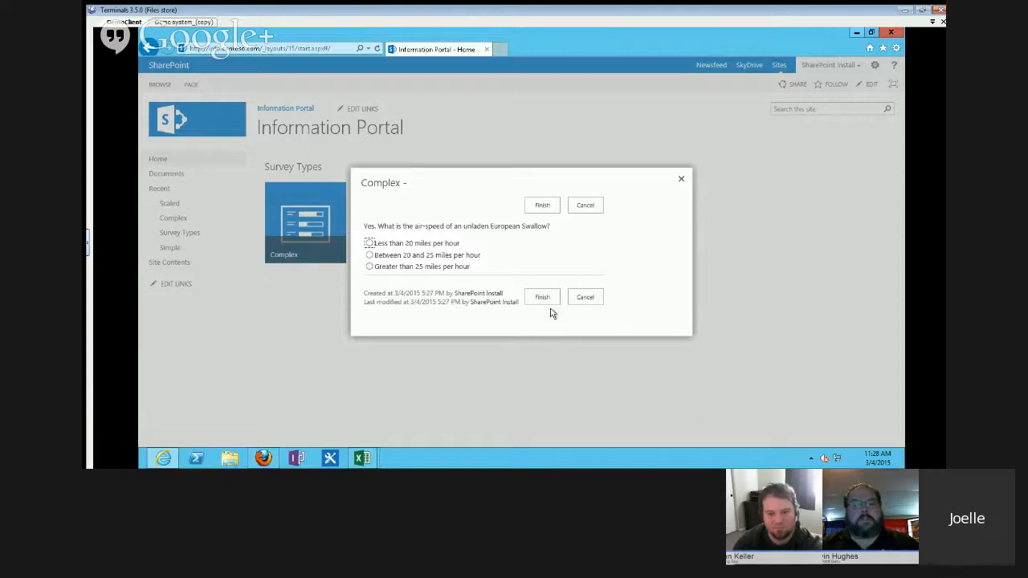
- Cancel the Complex survey response, send the partial response to the site Recycle Bin, and refresh the portal home page
click(586, 299)
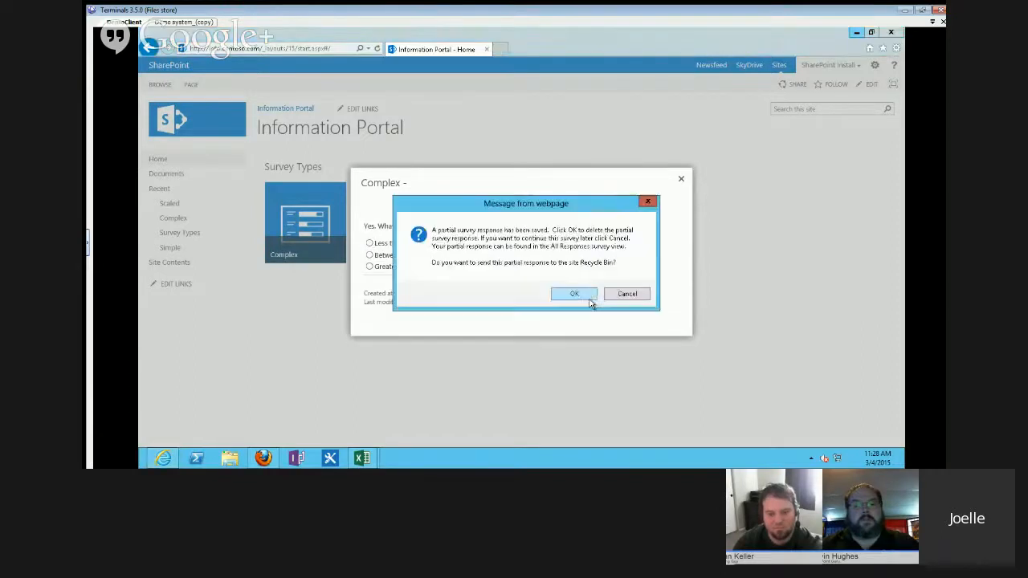
click(575, 295)
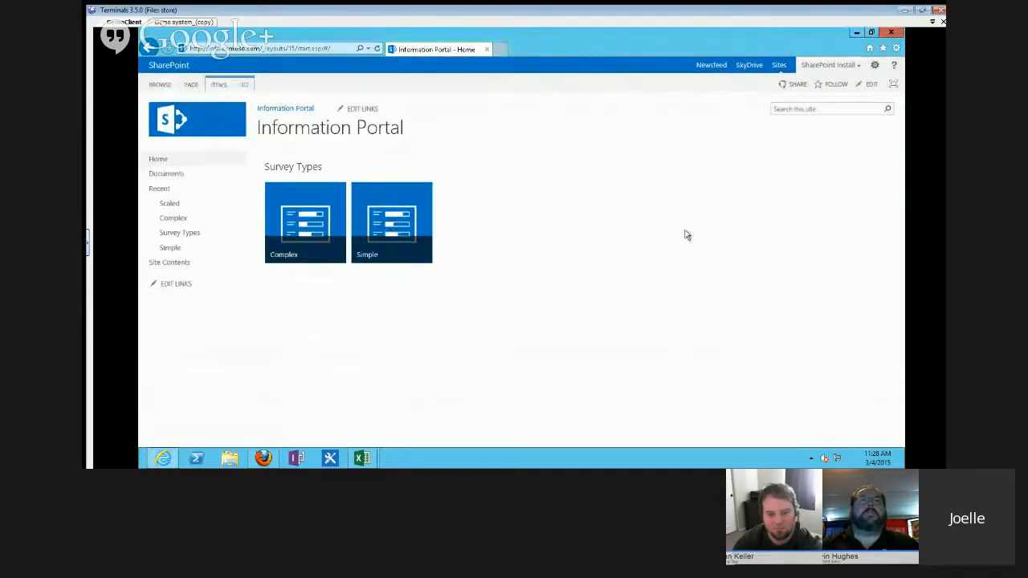
right_click(795, 178)
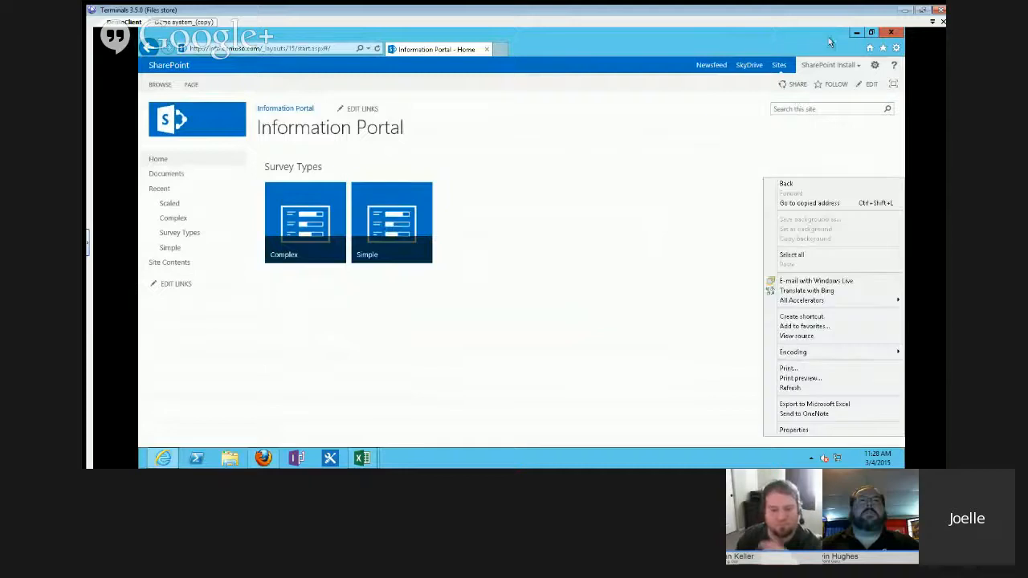
click(752, 114)
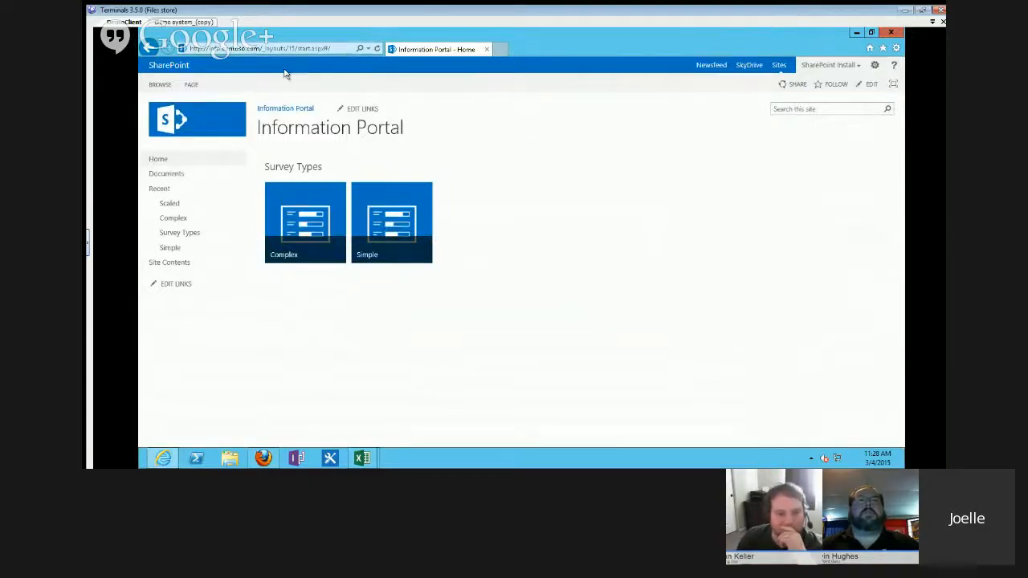
click(375, 49)
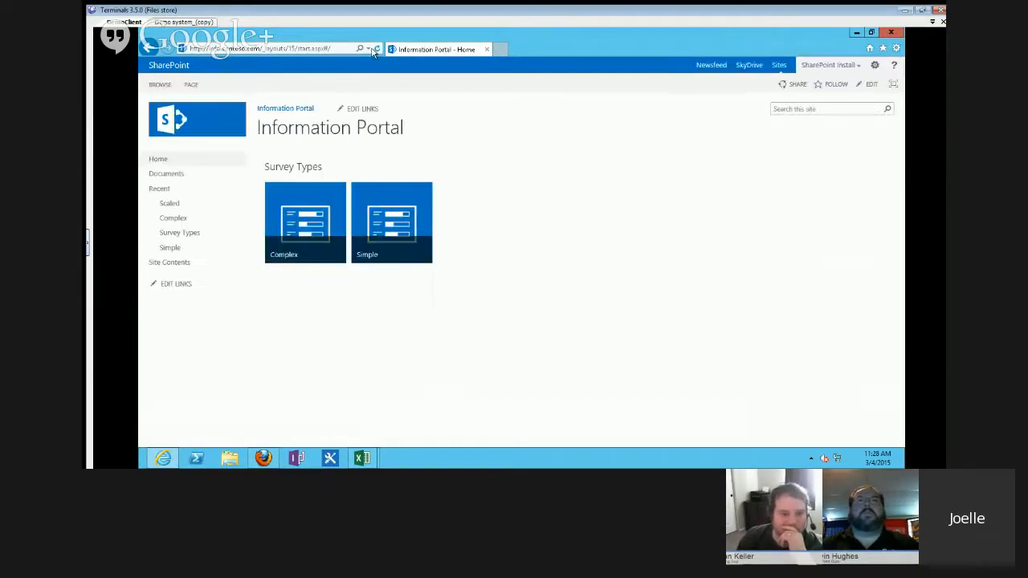
- Try the Complex survey with the respondent's name and "I assume you mean an African Swallow", view the follow-up questions, and discard the partial response
click(288, 220)
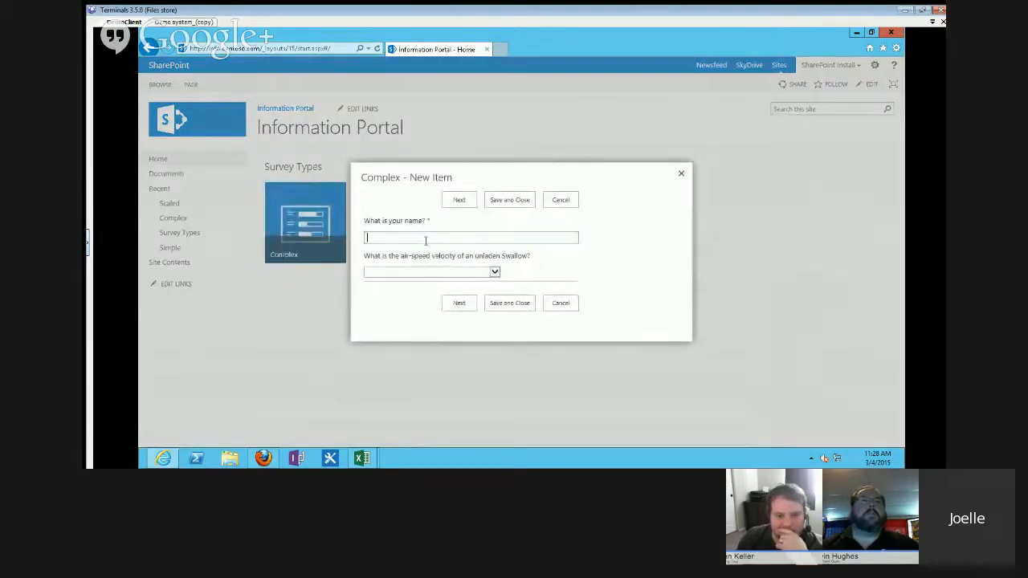
text(Stephen)
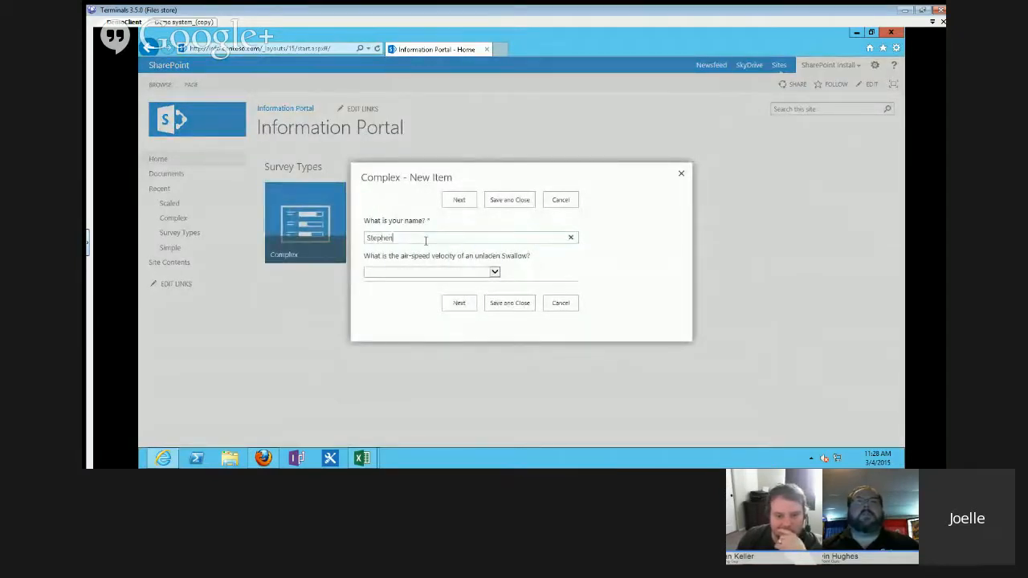
key(Tab)
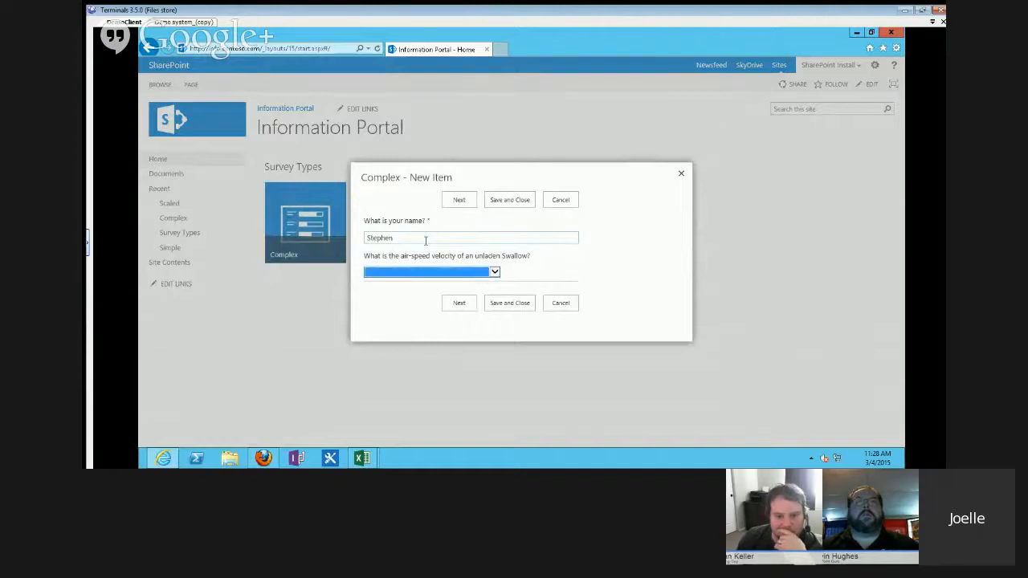
click(487, 273)
click(479, 278)
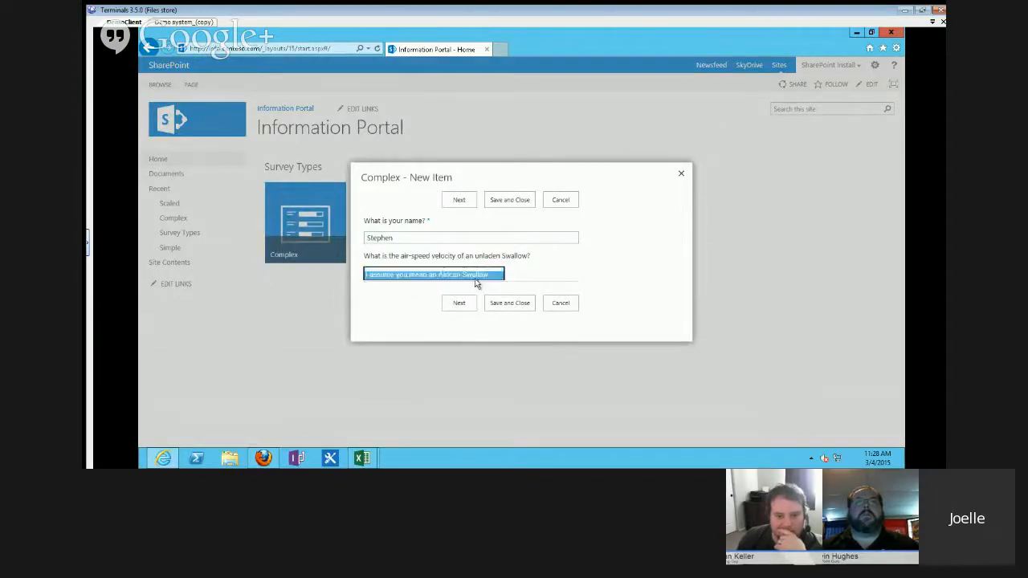
click(463, 302)
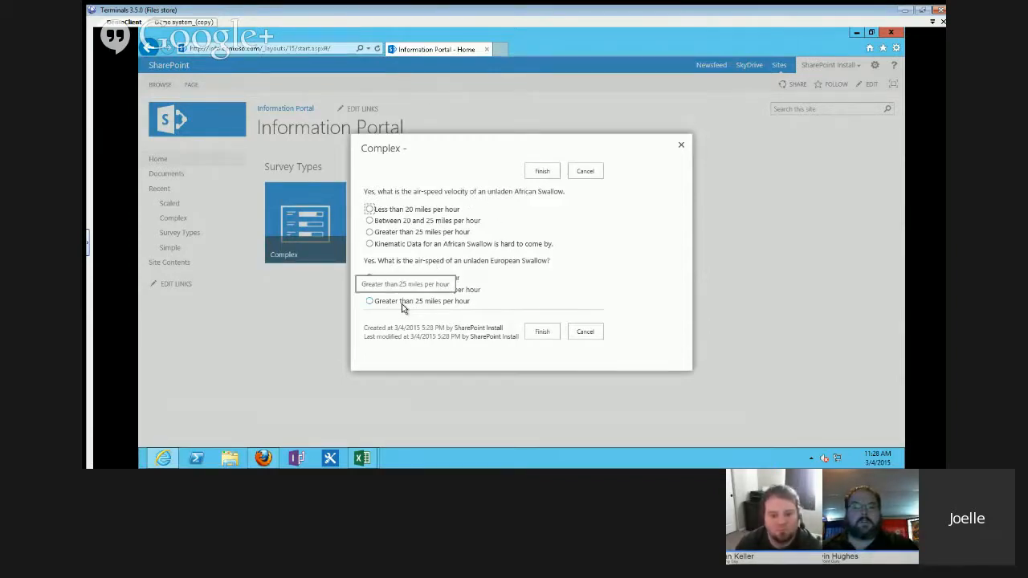
click(585, 333)
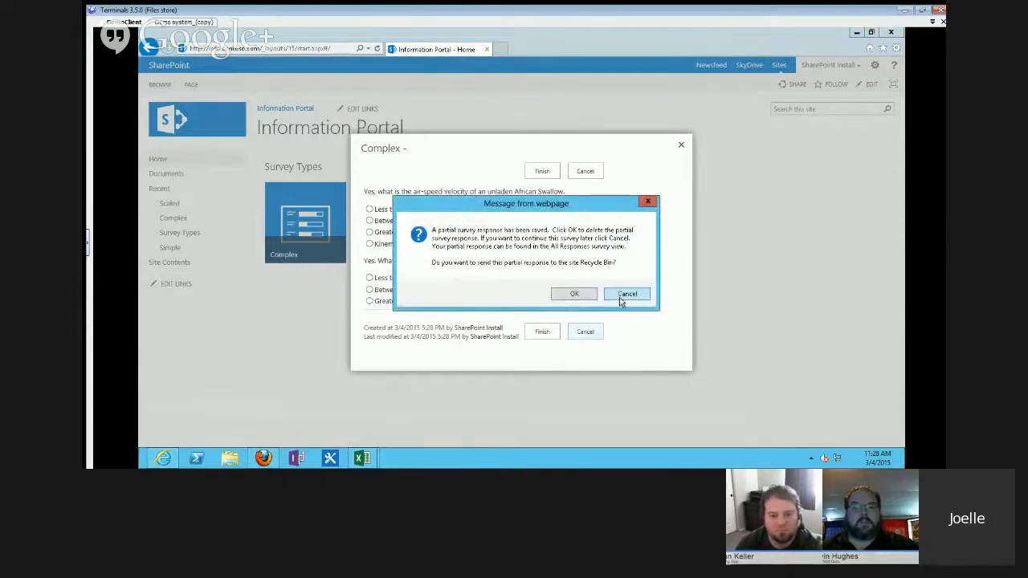
click(574, 296)
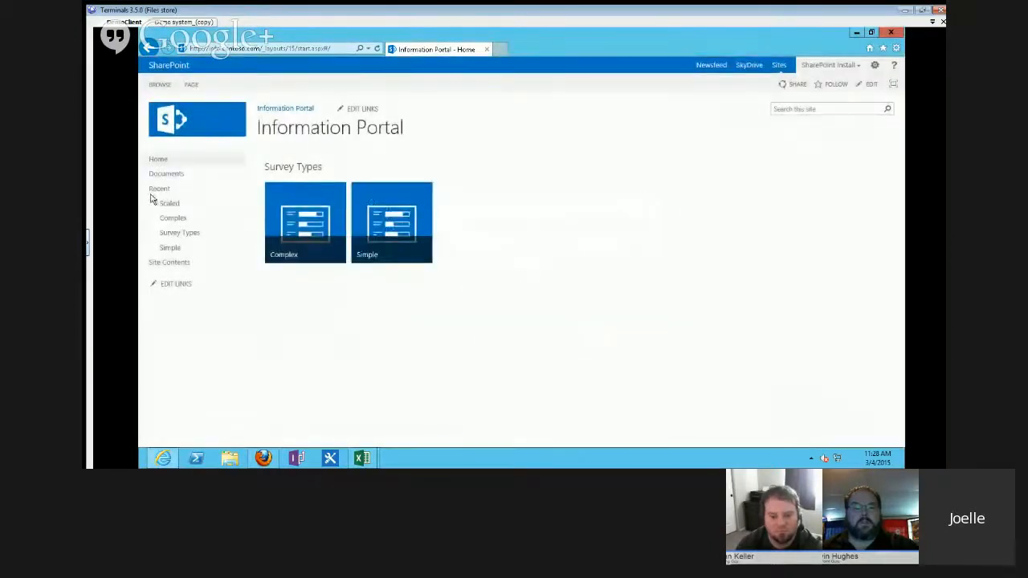
- Open the Complex survey's settings and review which of its questions use branching logic
click(164, 222)
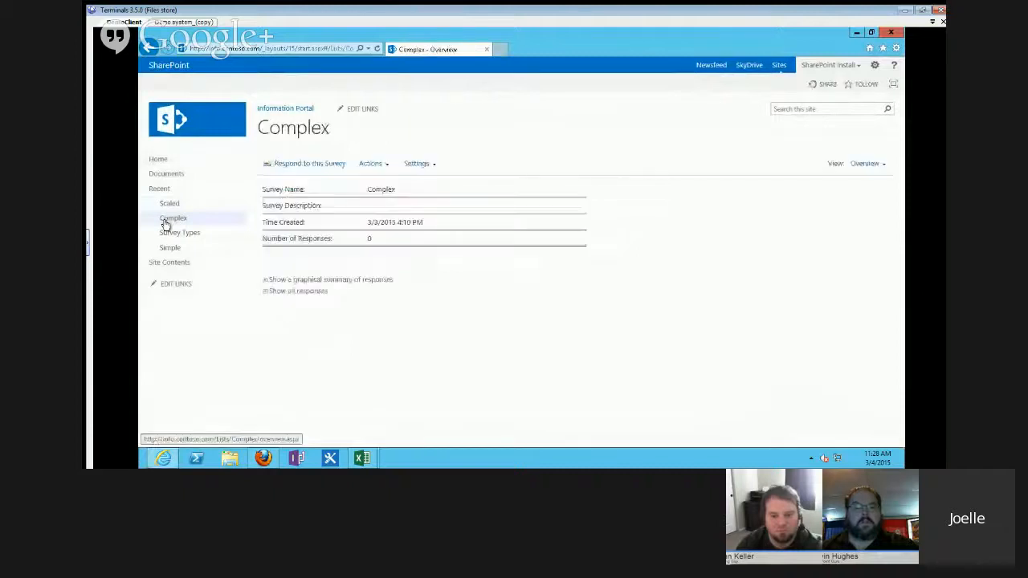
click(414, 164)
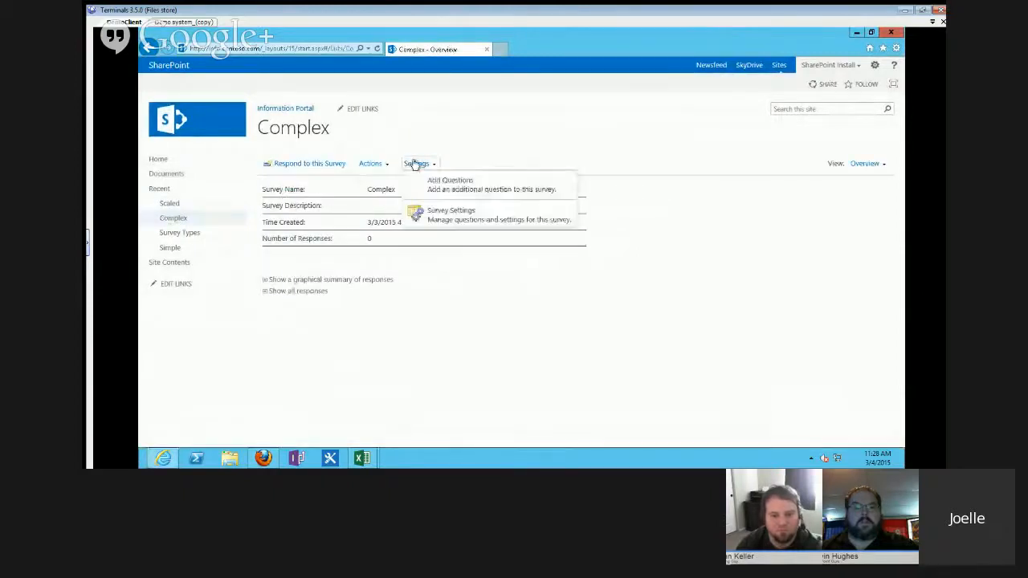
click(449, 216)
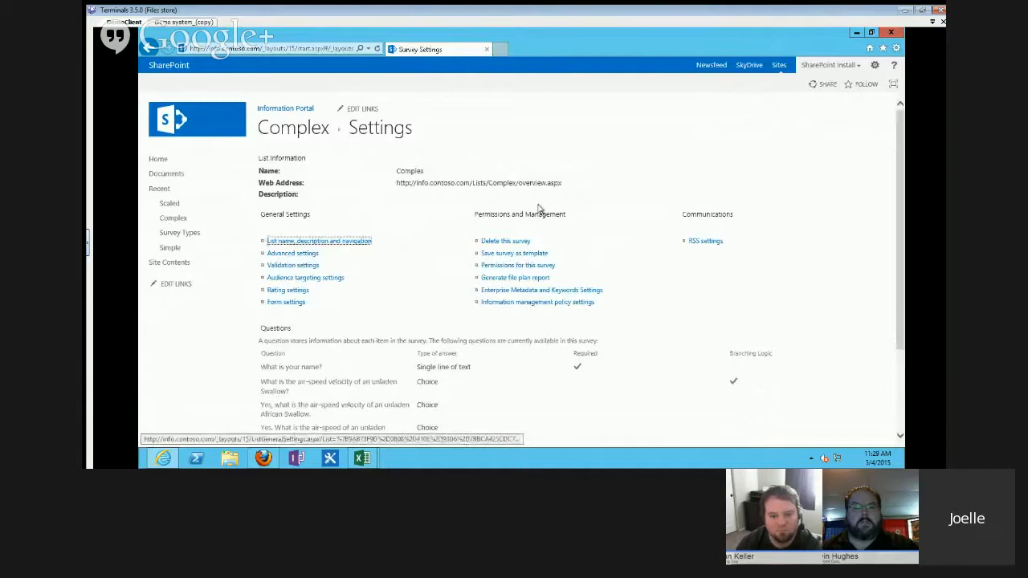
drag(897, 166, 890, 310)
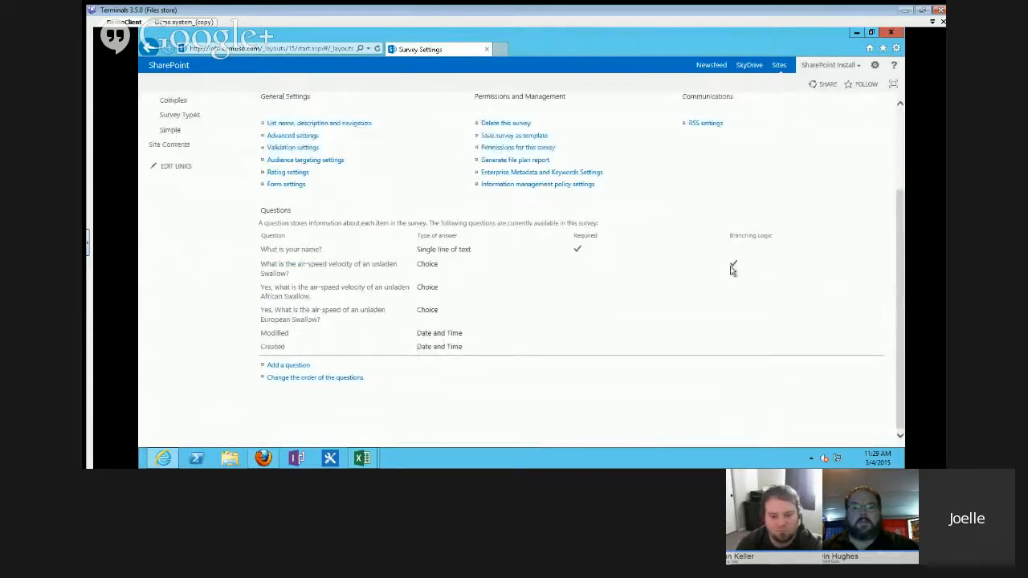
- Examine the choices and branching targets of the question "What is the air-speed velocity of an unladen Swallow?", and return to the survey settings
click(320, 268)
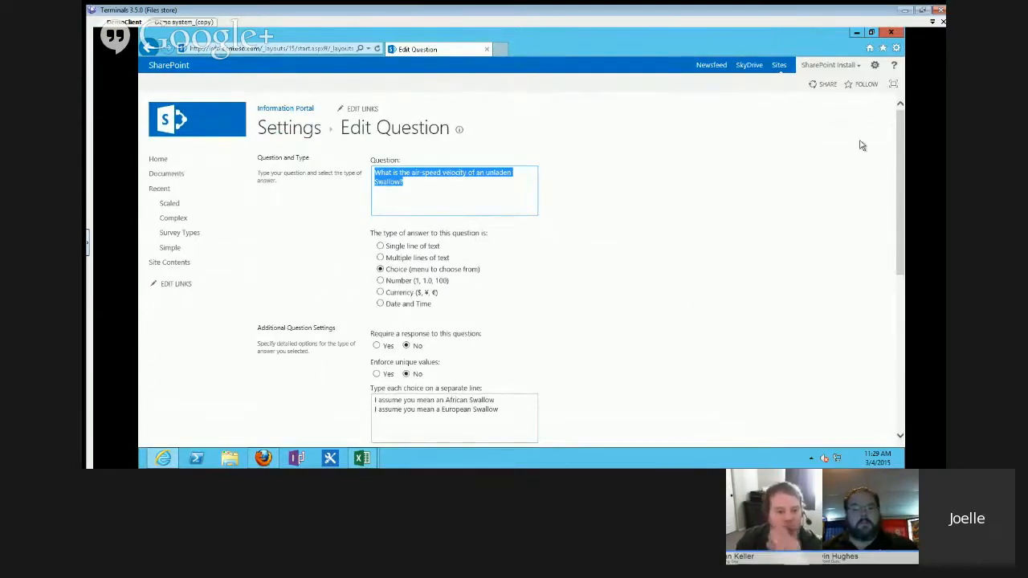
drag(897, 158, 888, 234)
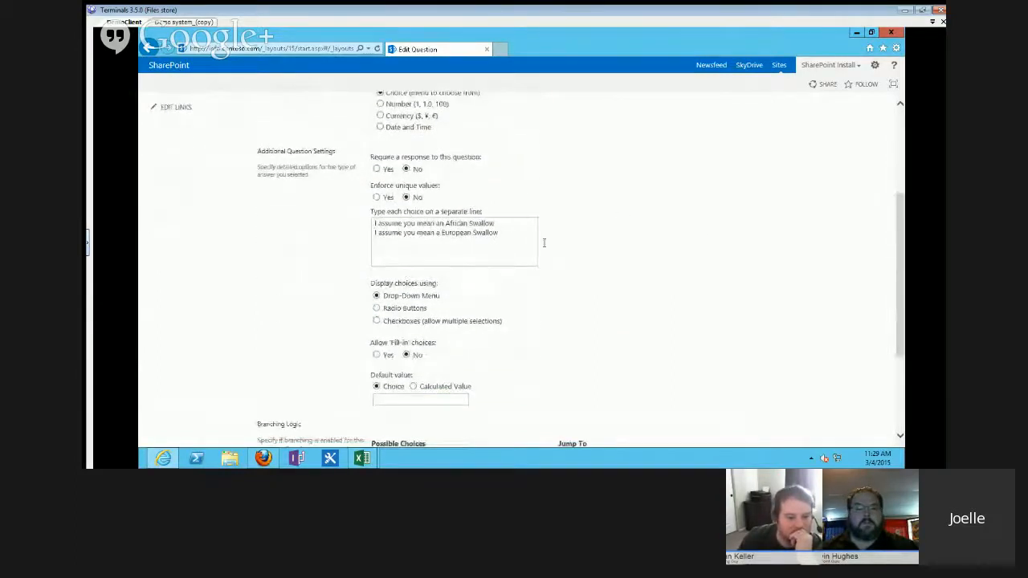
drag(898, 284, 900, 379)
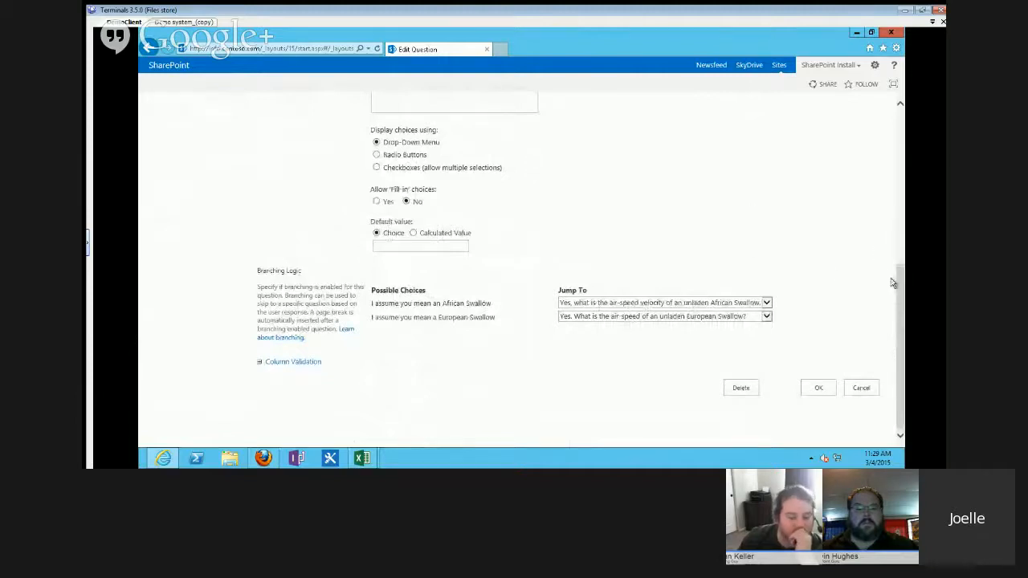
drag(892, 280, 889, 159)
scroll(887, 154, up, 3)
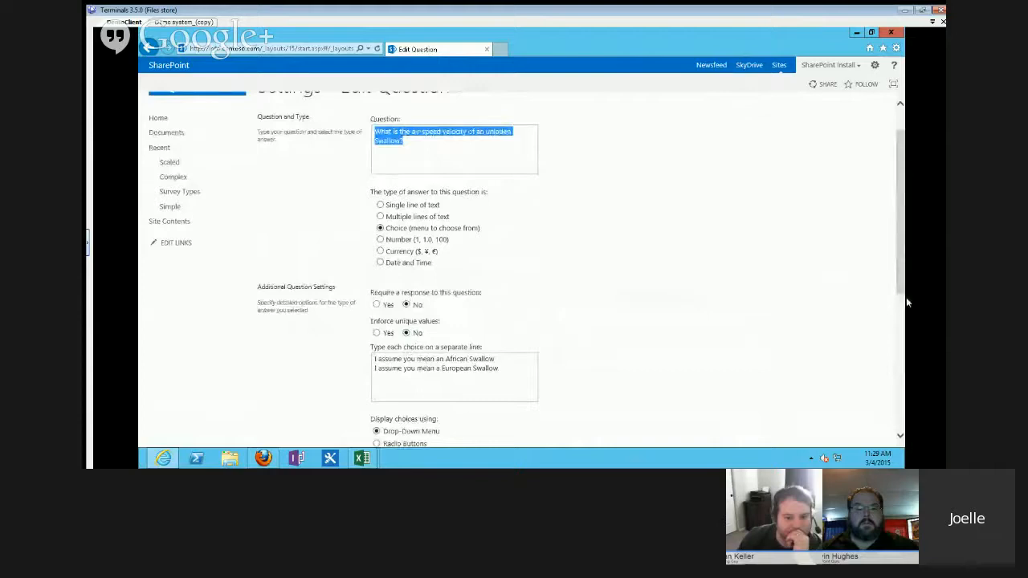
drag(902, 295, 896, 405)
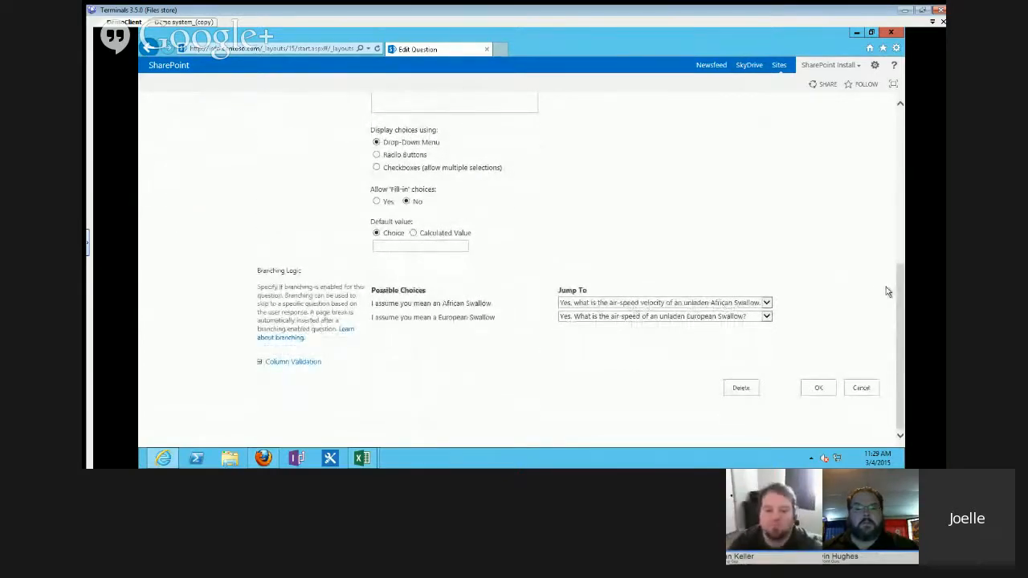
drag(901, 291, 908, 188)
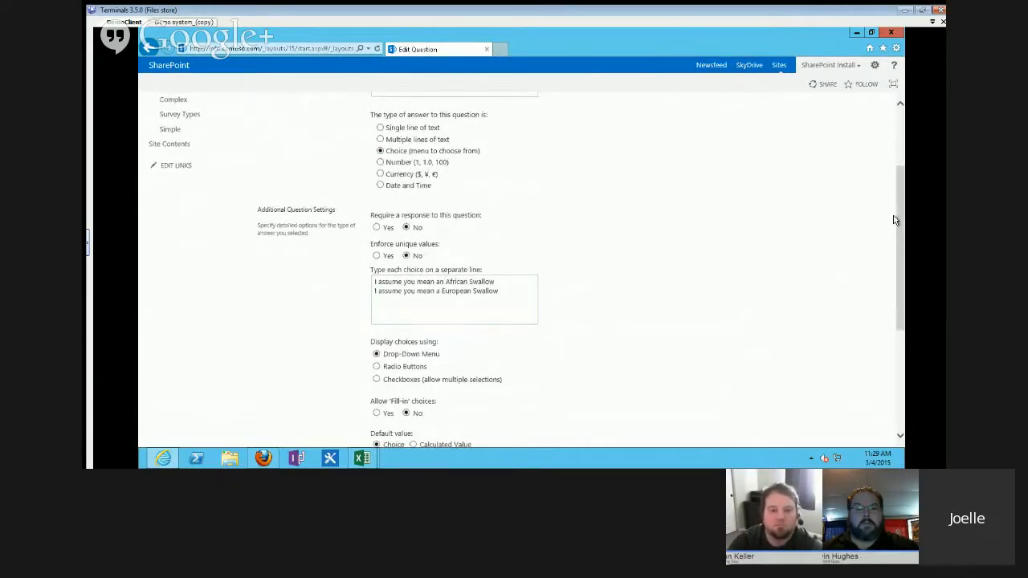
drag(894, 220, 891, 371)
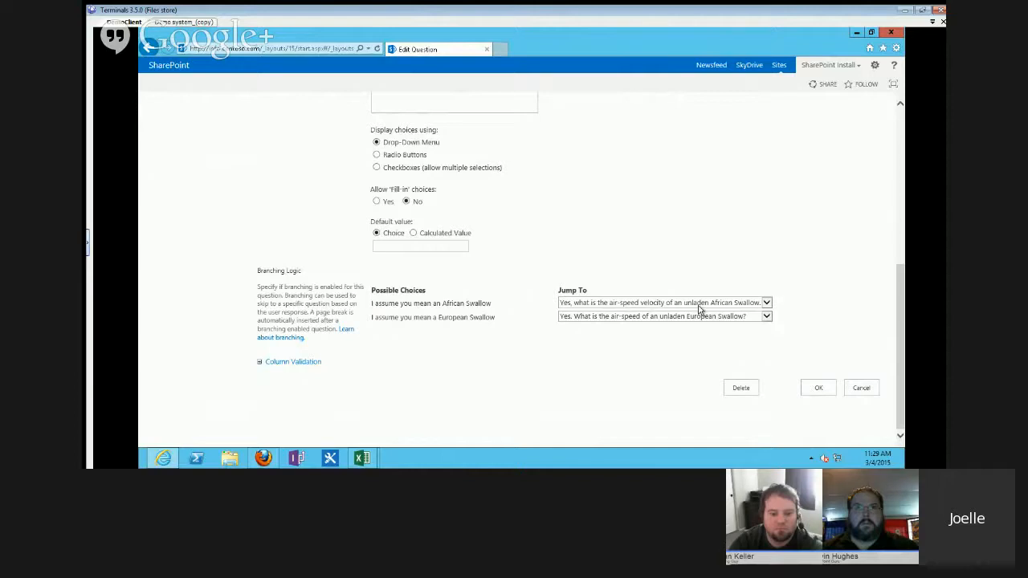
click(842, 390)
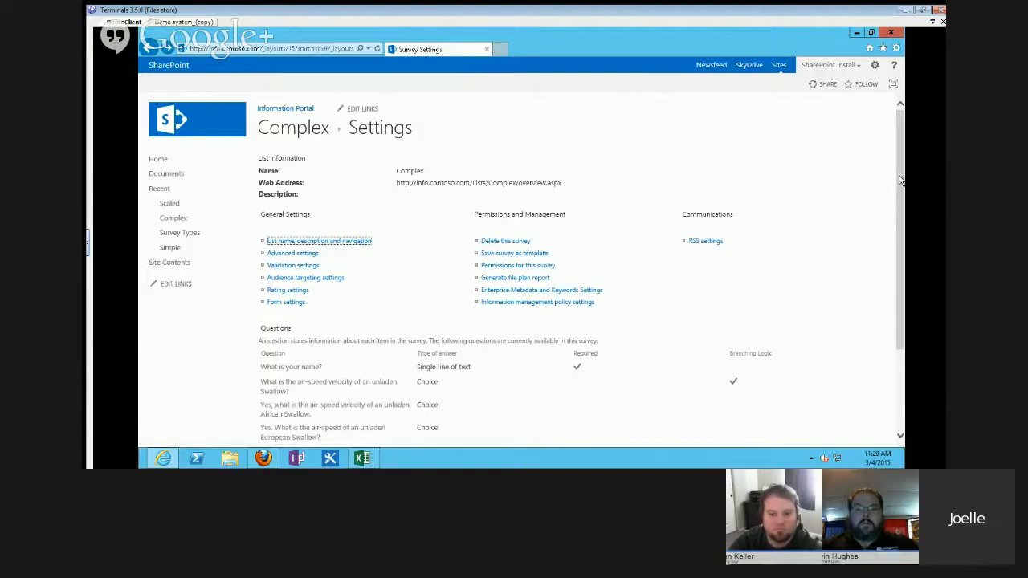
- Begin a new question worded "Question" in the Complex survey, choose the Number answer type, and review its additional settings
drag(900, 181, 906, 265)
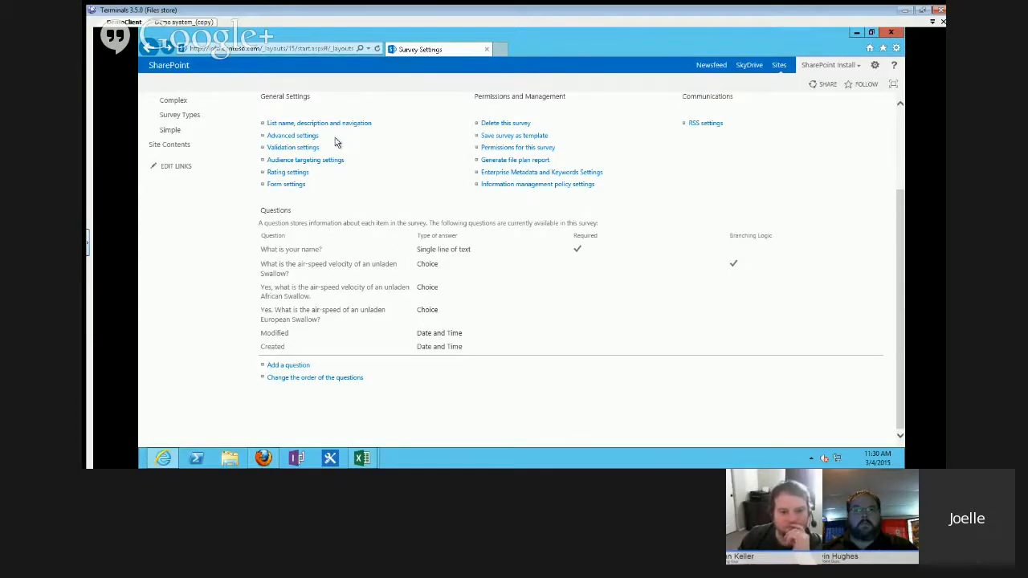
click(279, 367)
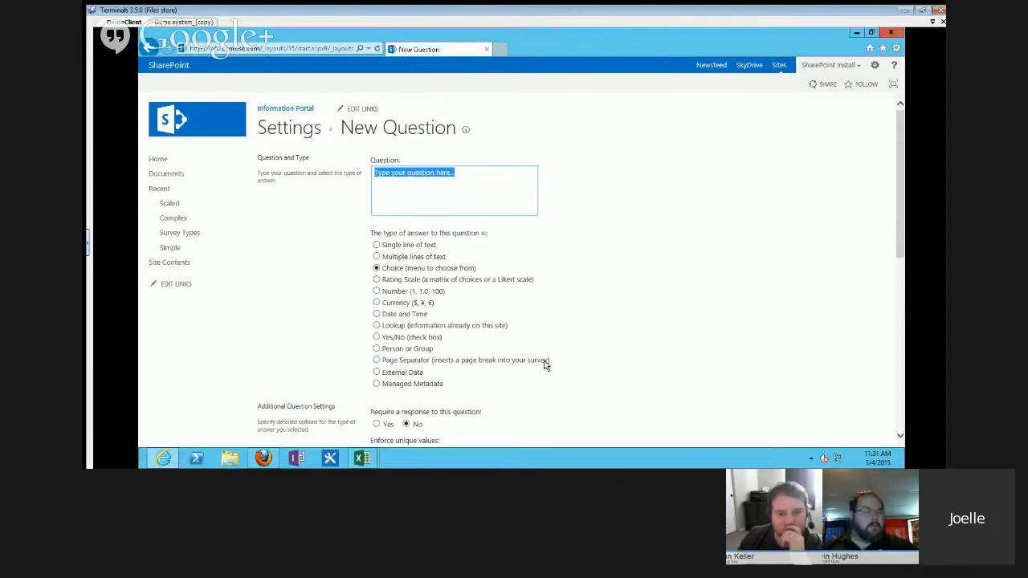
text(Question)
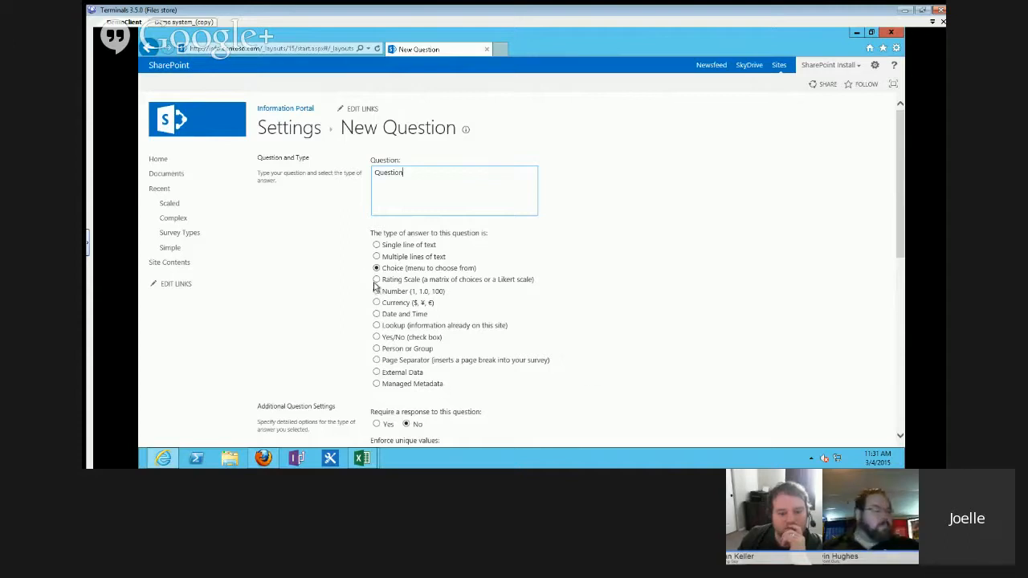
click(373, 291)
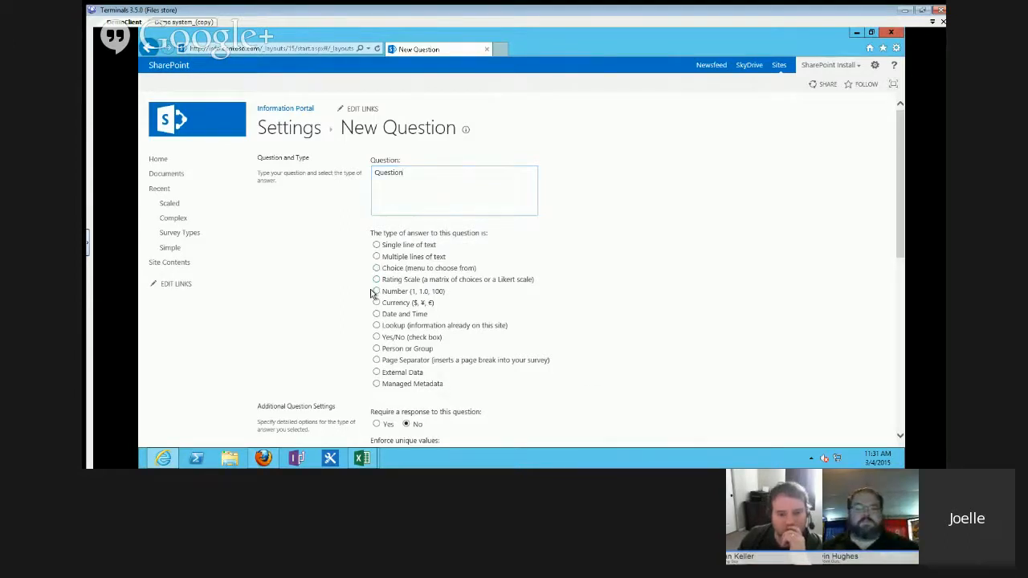
click(899, 371)
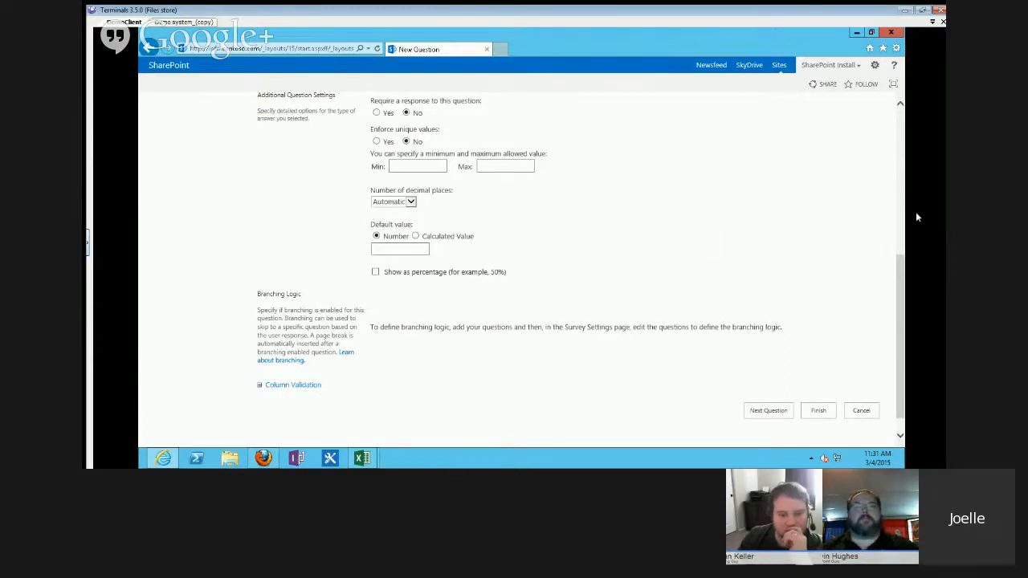
click(897, 238)
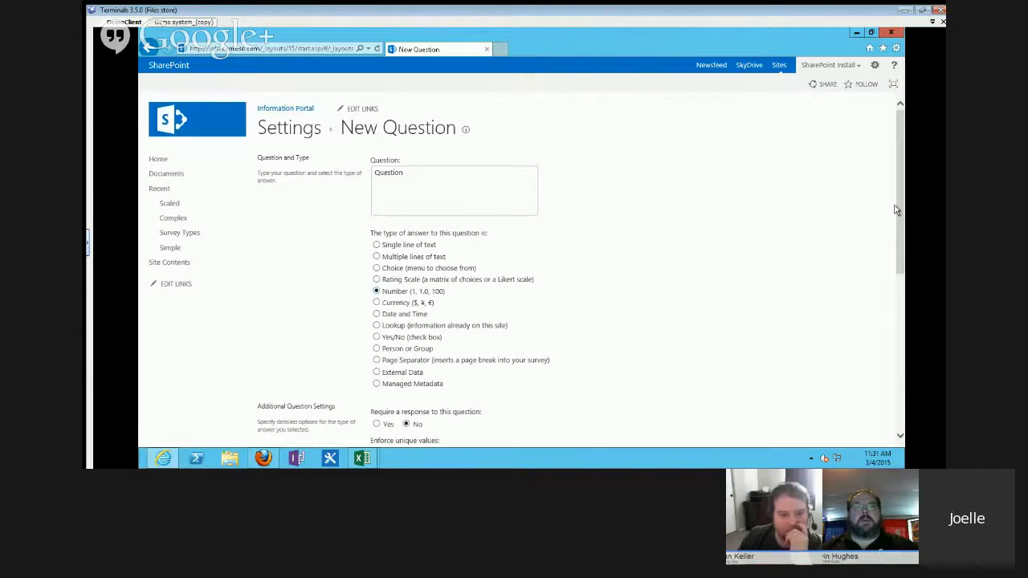
drag(898, 211, 890, 280)
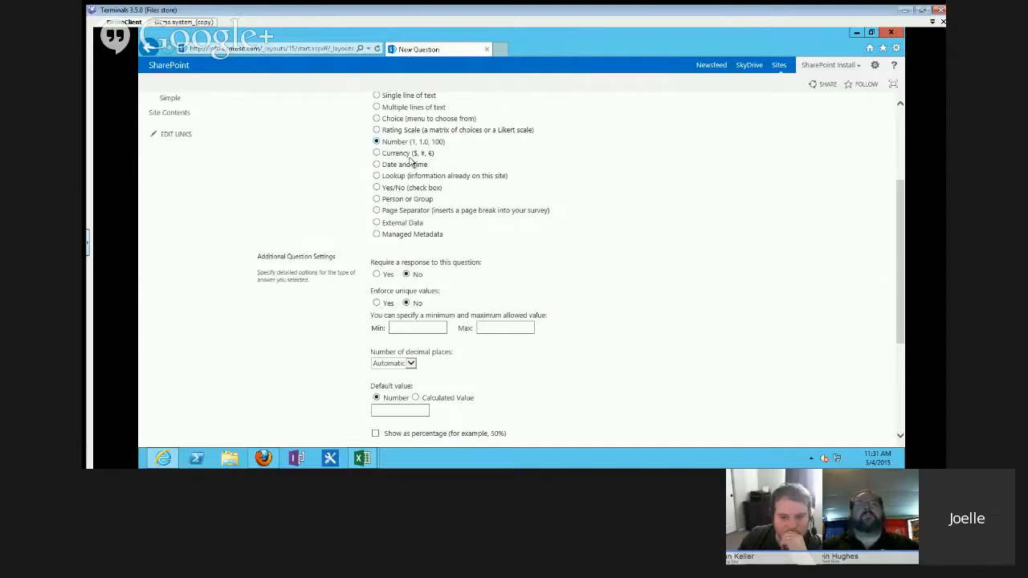
- Switch the new question's answer type to Choice and to Date and Time, reviewing the additional settings of each
click(375, 119)
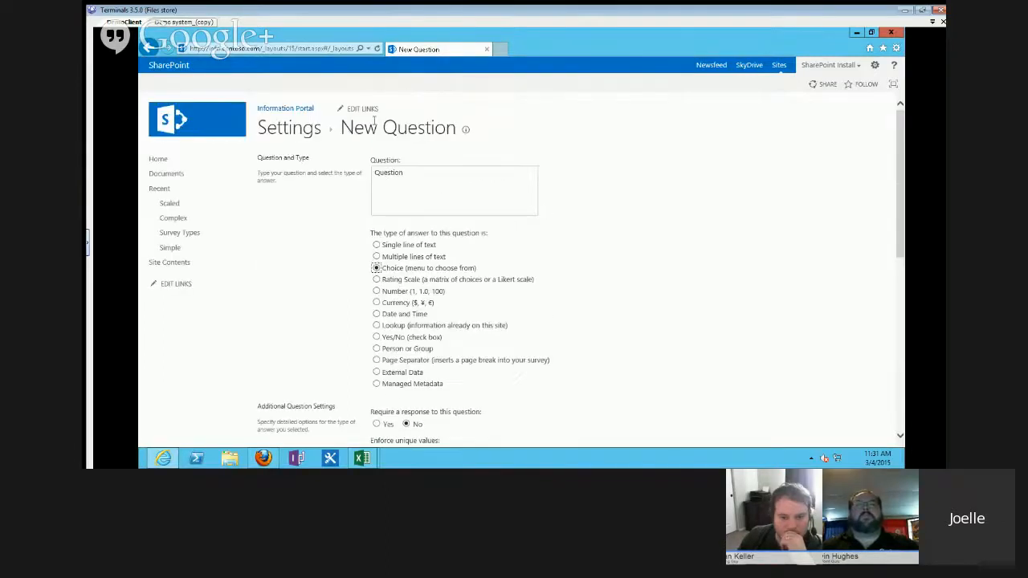
click(899, 313)
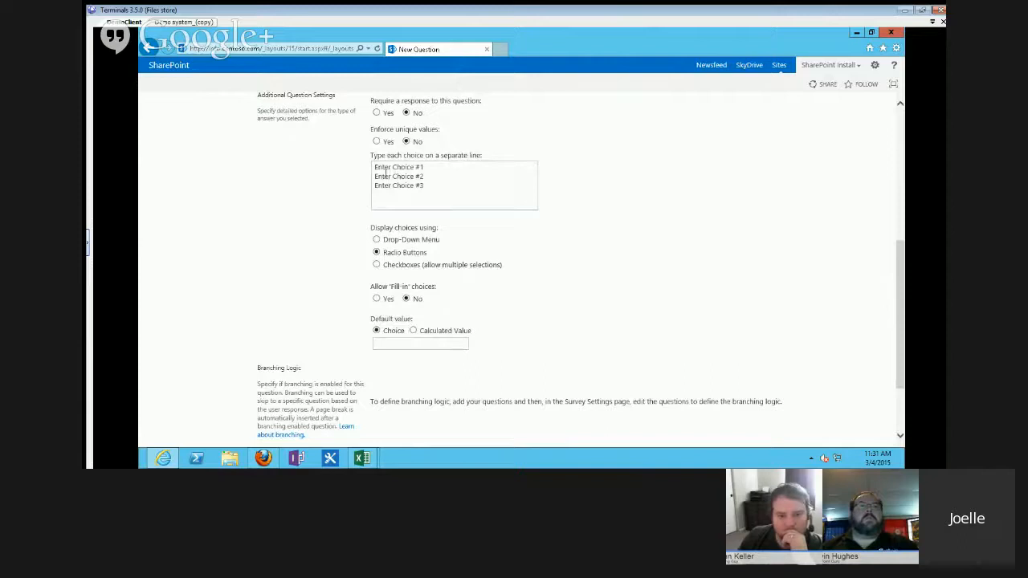
click(897, 122)
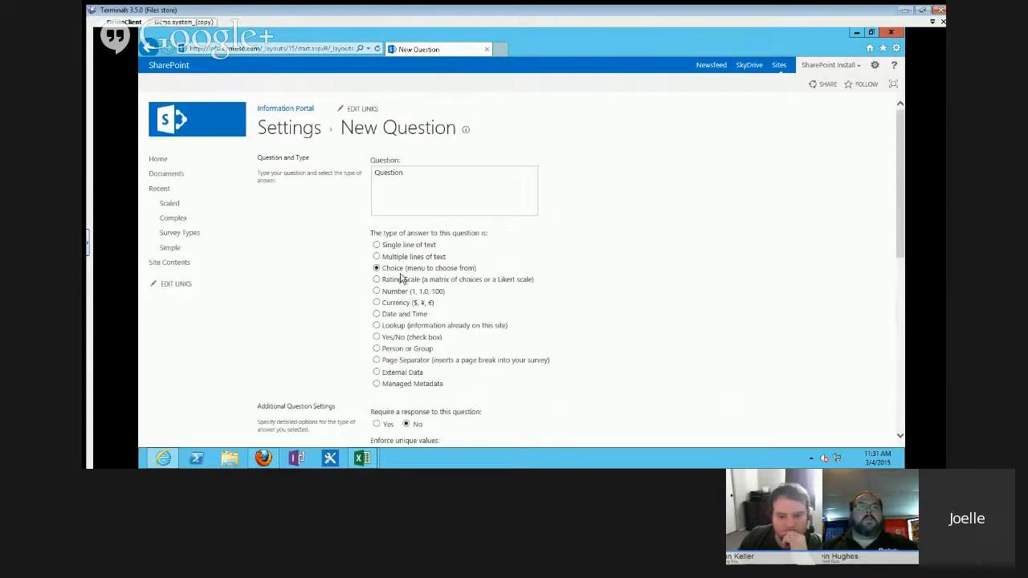
click(376, 314)
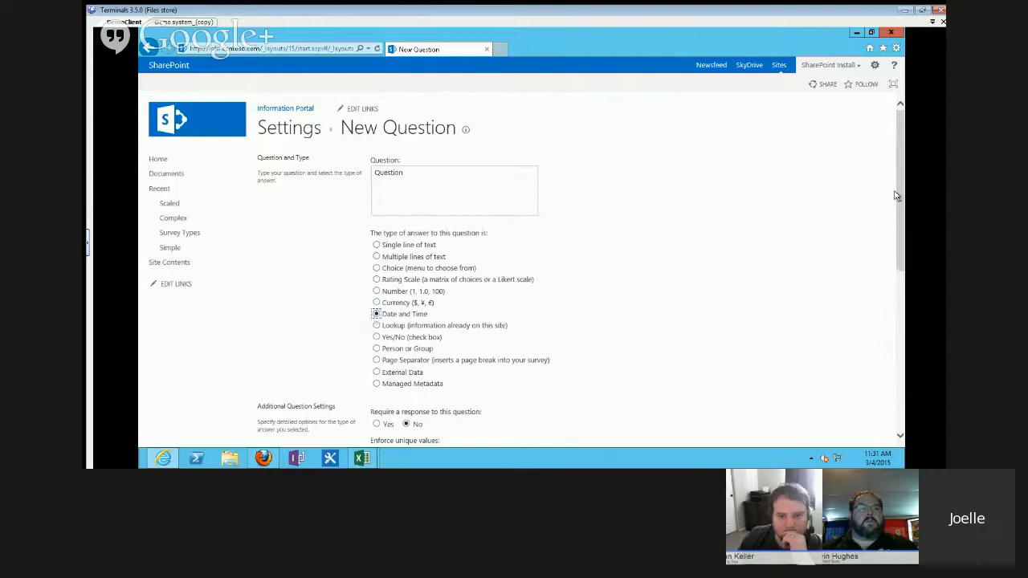
drag(897, 197, 892, 321)
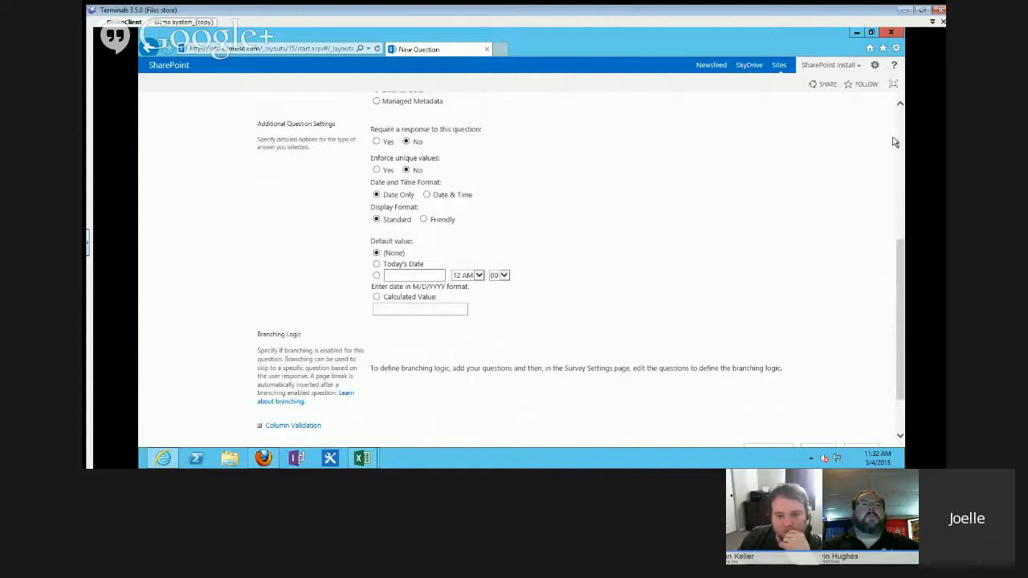
scroll(894, 143, up, 4)
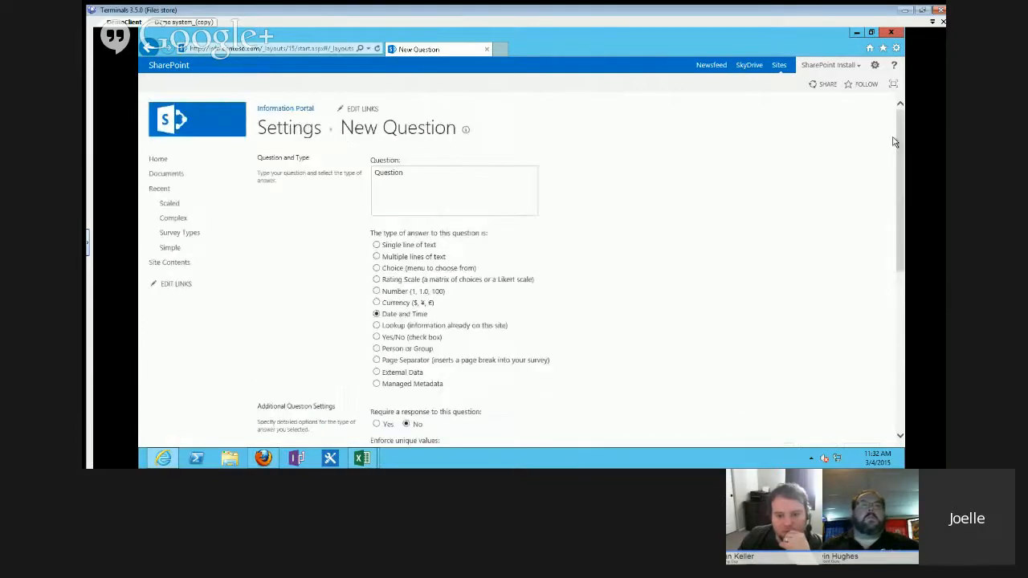
- Review the additional settings of the Currency and Choice answer types, and cancel the new question
click(375, 303)
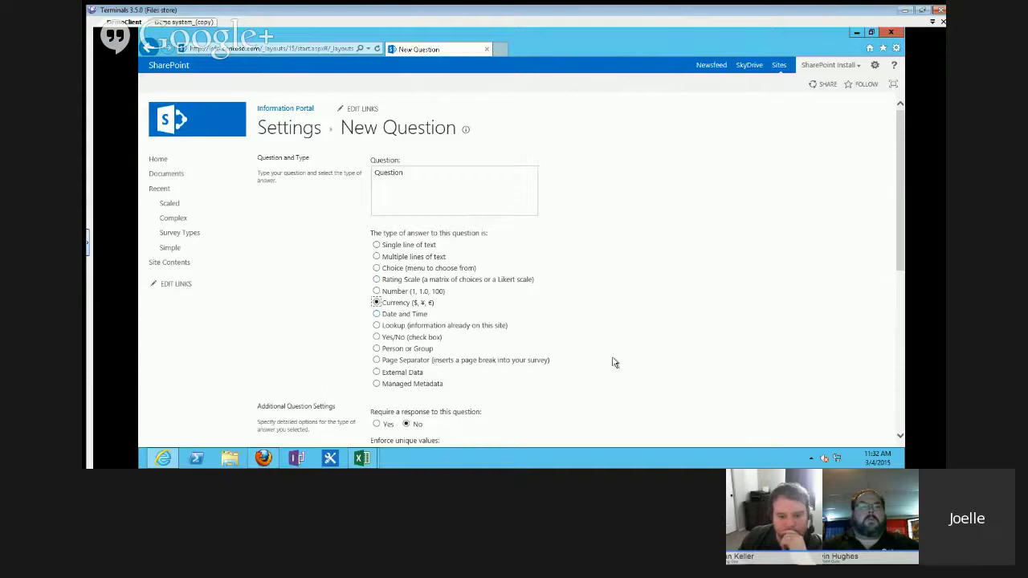
click(896, 369)
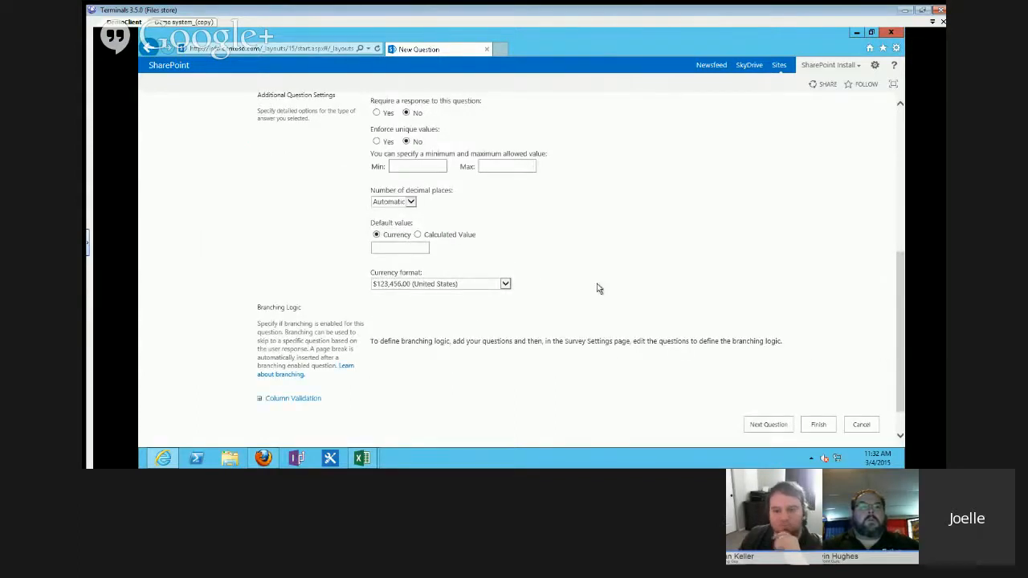
click(894, 148)
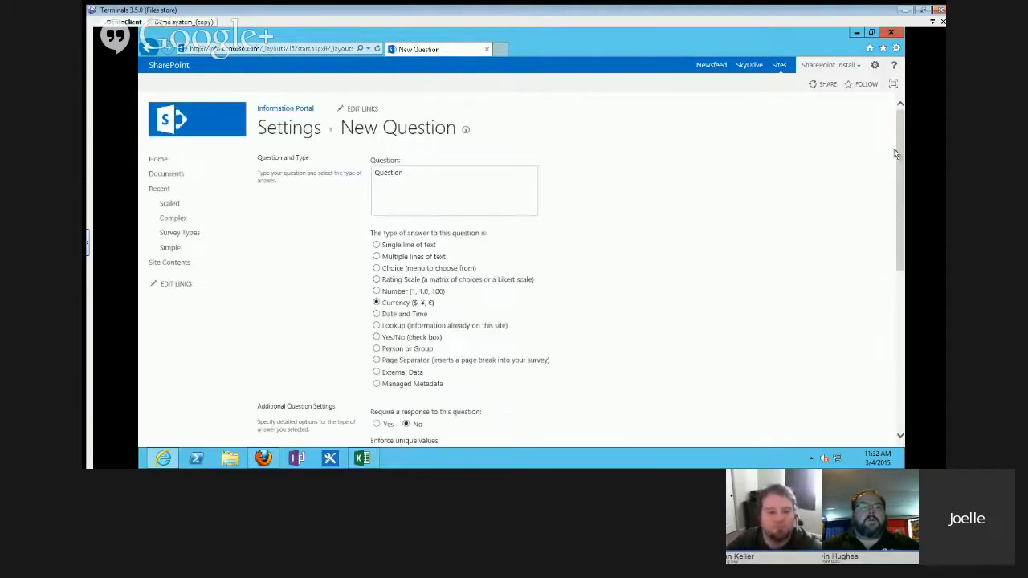
click(375, 267)
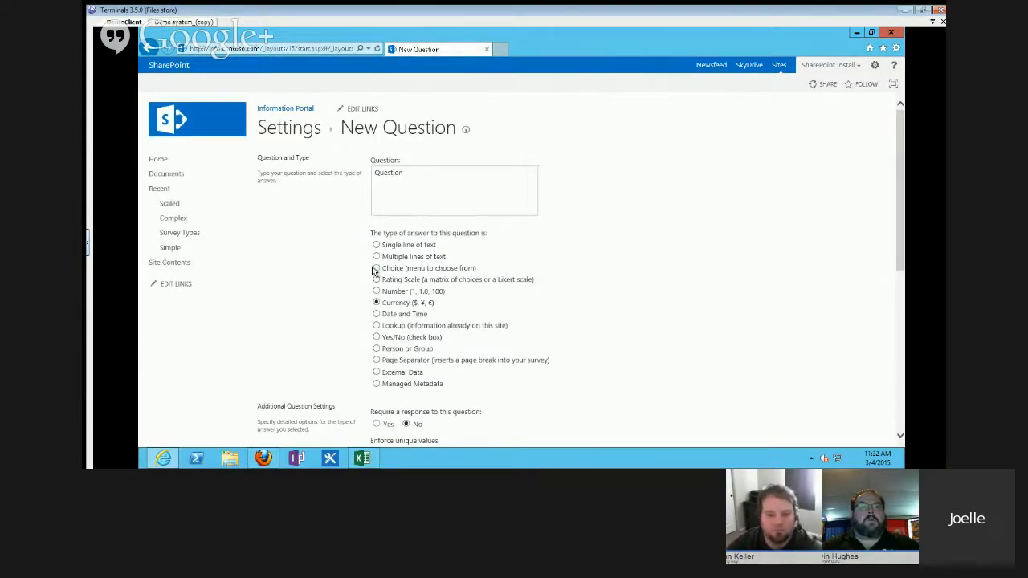
click(902, 371)
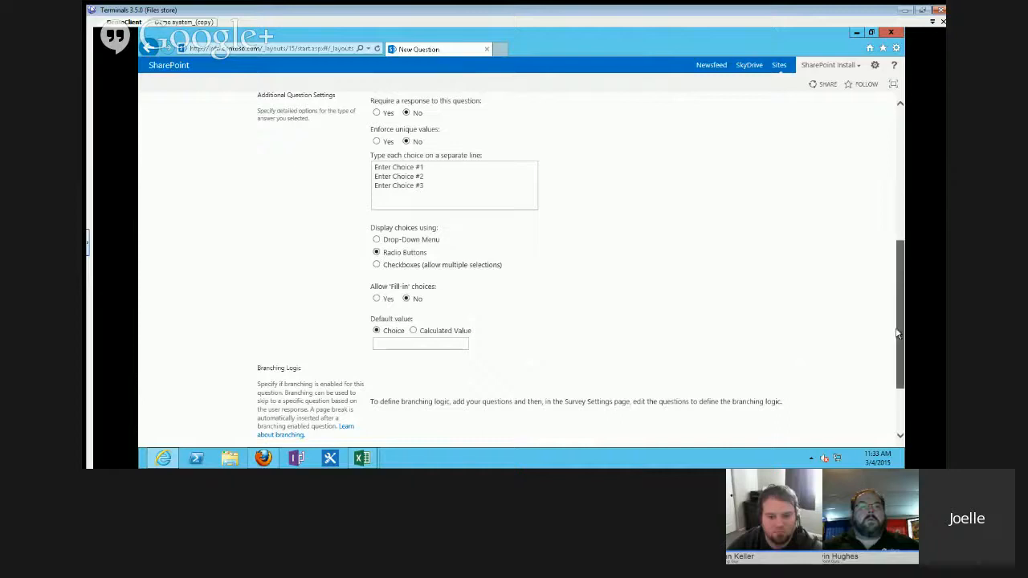
scroll(899, 361, down, 2)
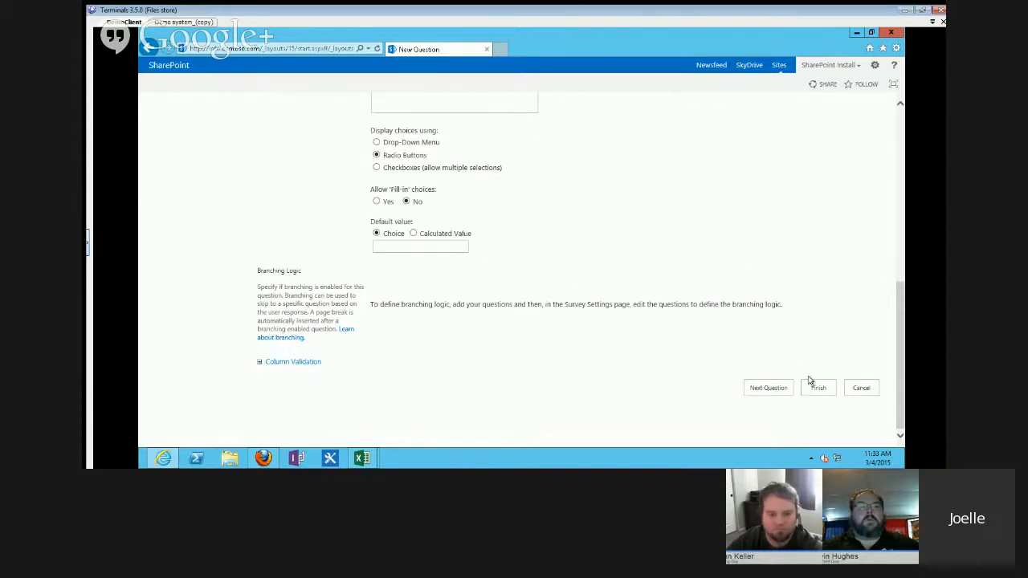
click(860, 388)
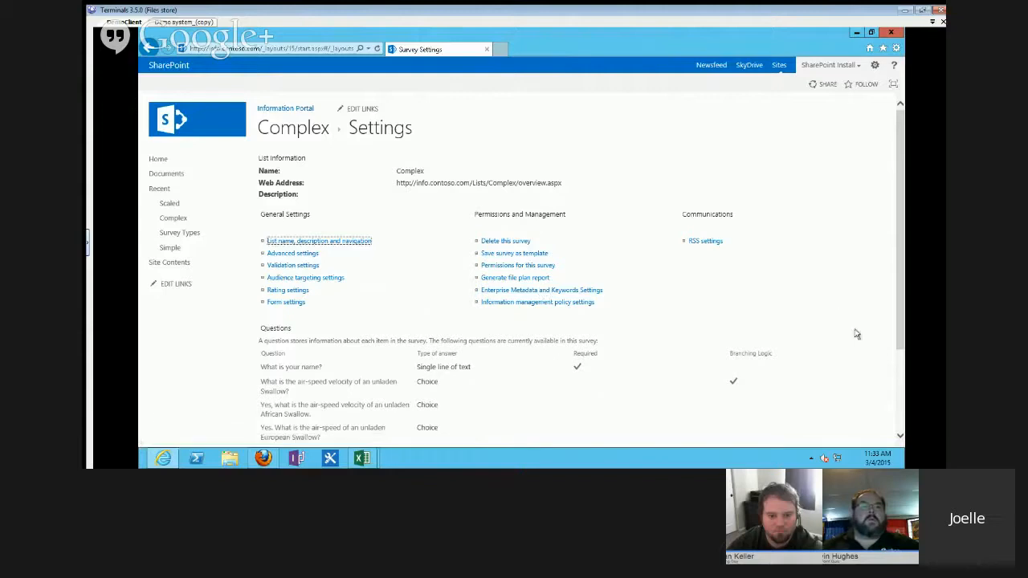
- Reopen the unladen Swallow air-speed question, review its answer types and branching jump targets, and return to the Complex survey settings
scroll(891, 391, down, 3)
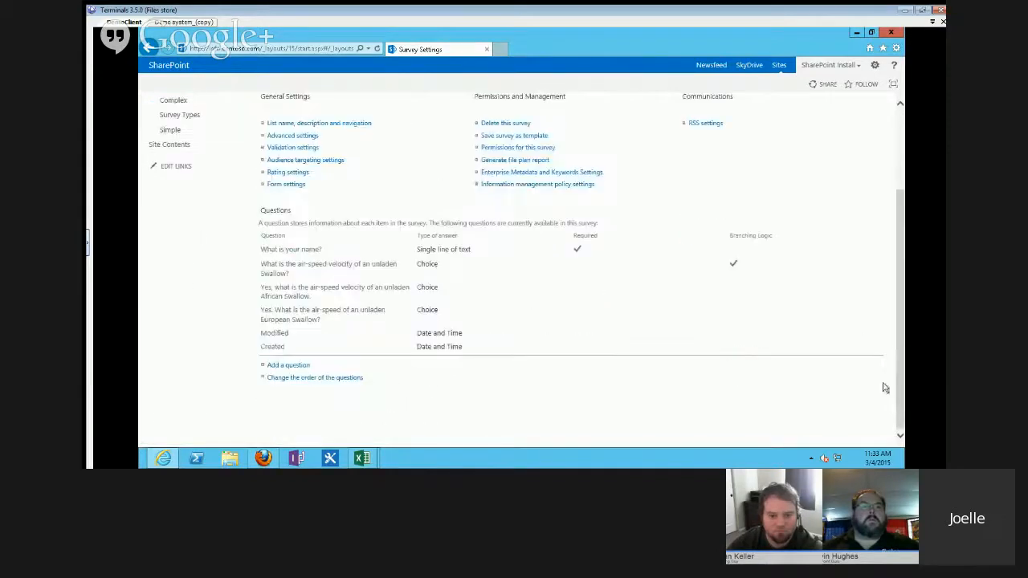
click(307, 267)
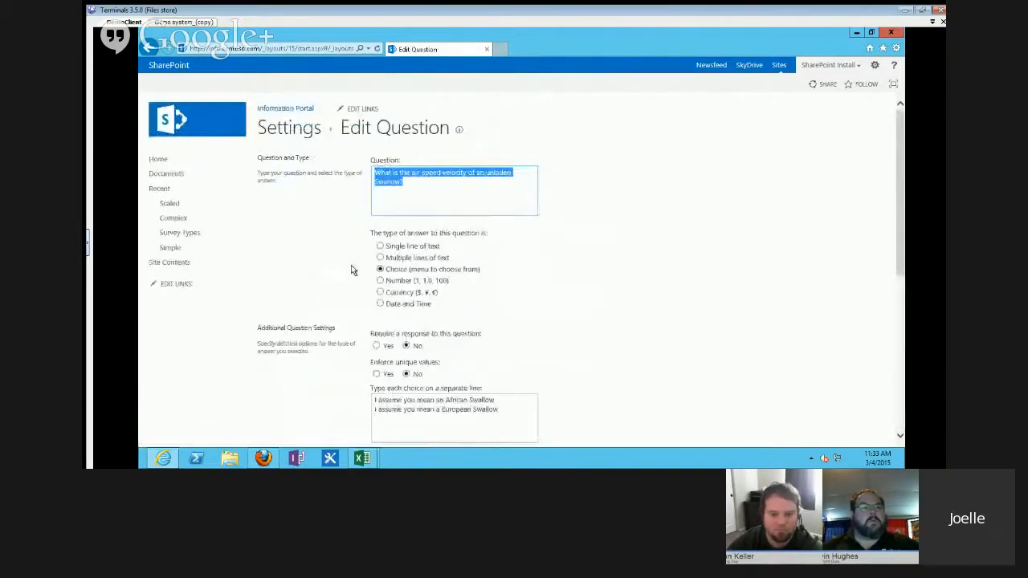
drag(894, 136, 898, 299)
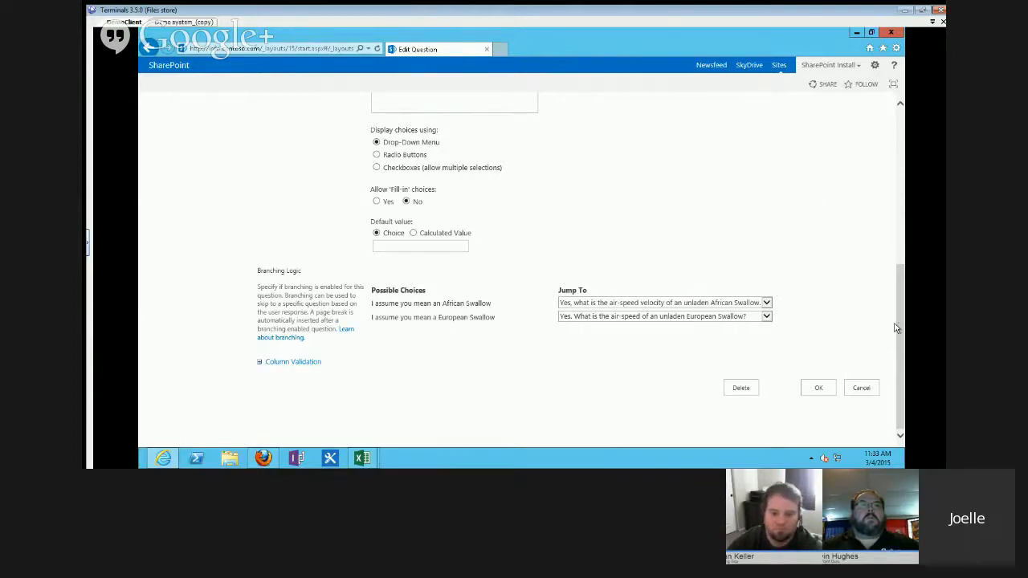
click(900, 120)
drag(899, 142, 900, 128)
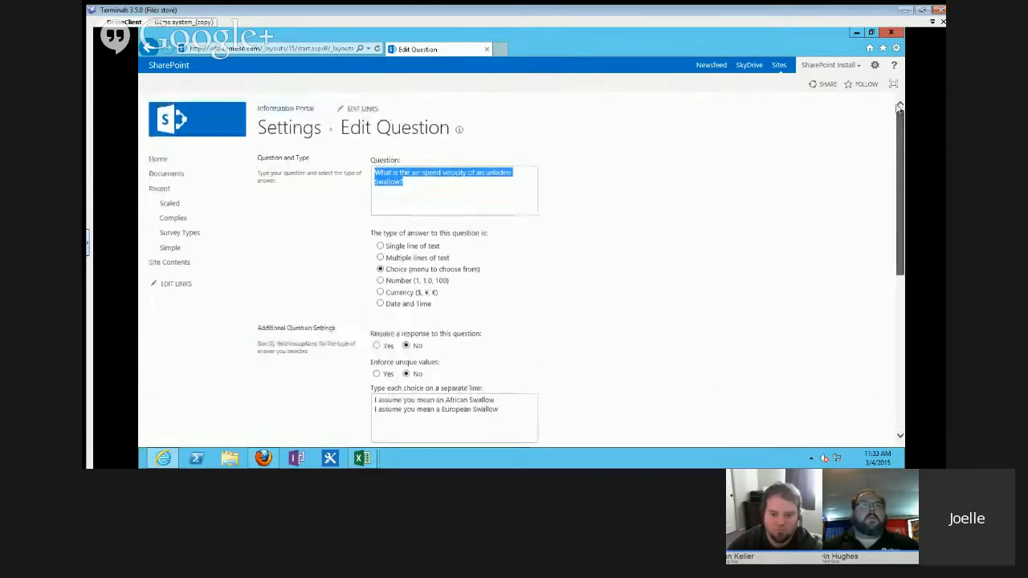
click(644, 407)
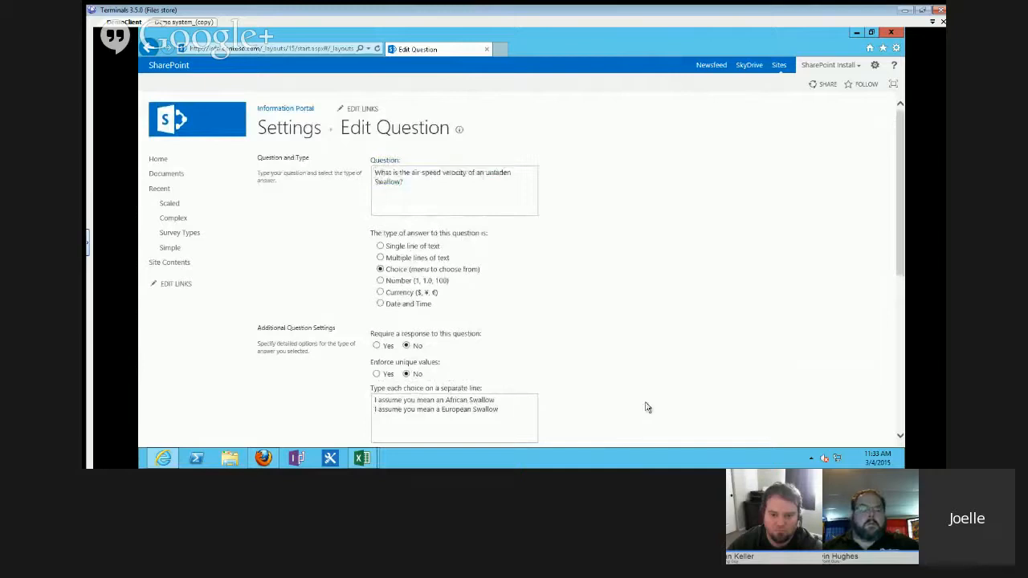
click(148, 49)
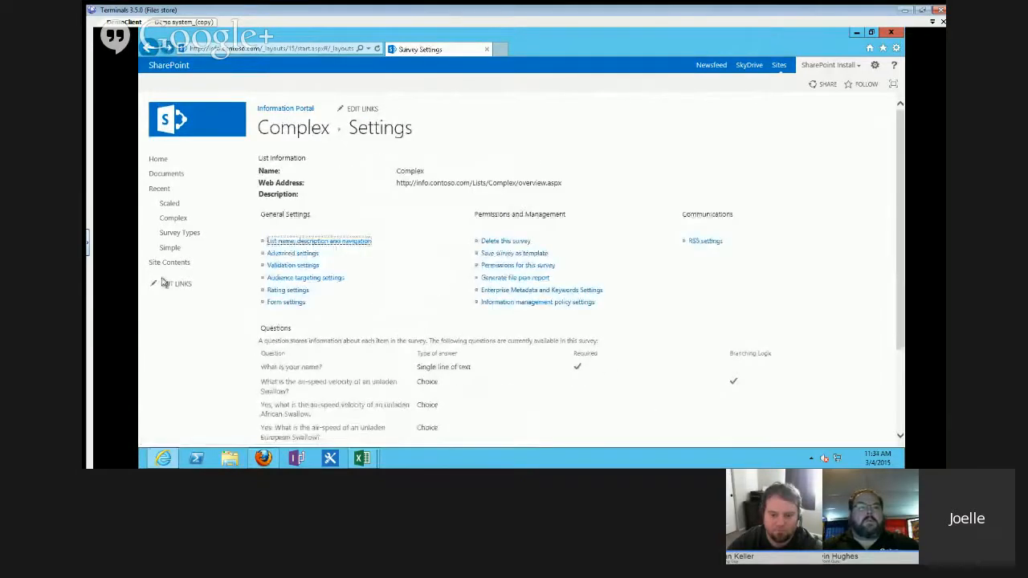
- From the Survey Types tiles, try to respond to the Simple survey, and open a new response to the Complex survey
click(174, 233)
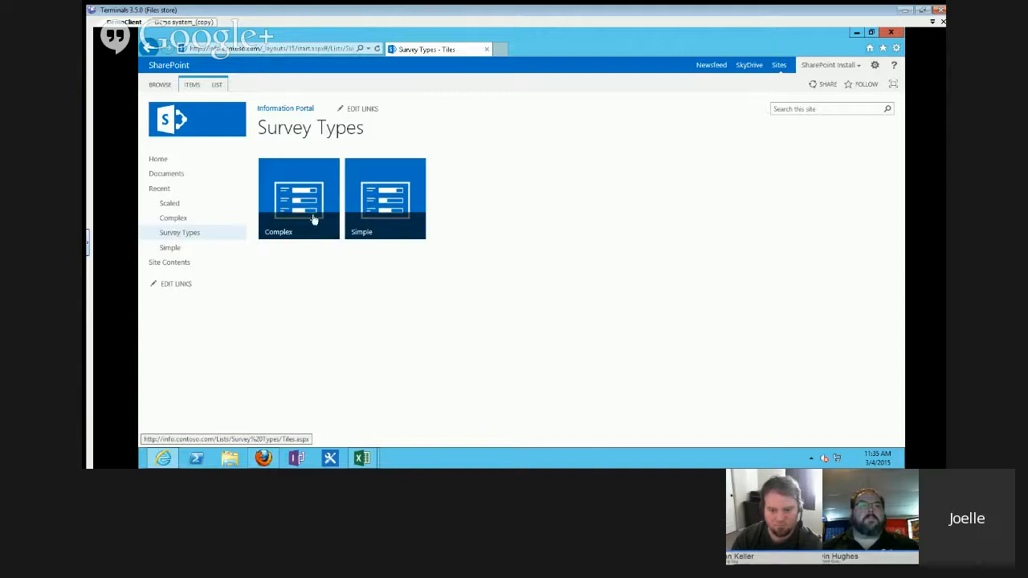
click(373, 209)
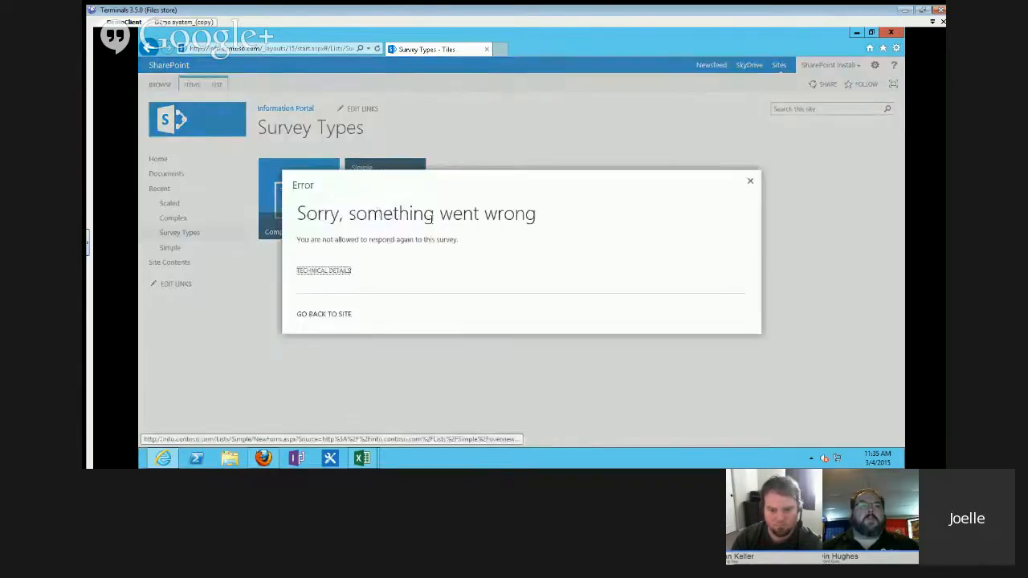
click(751, 179)
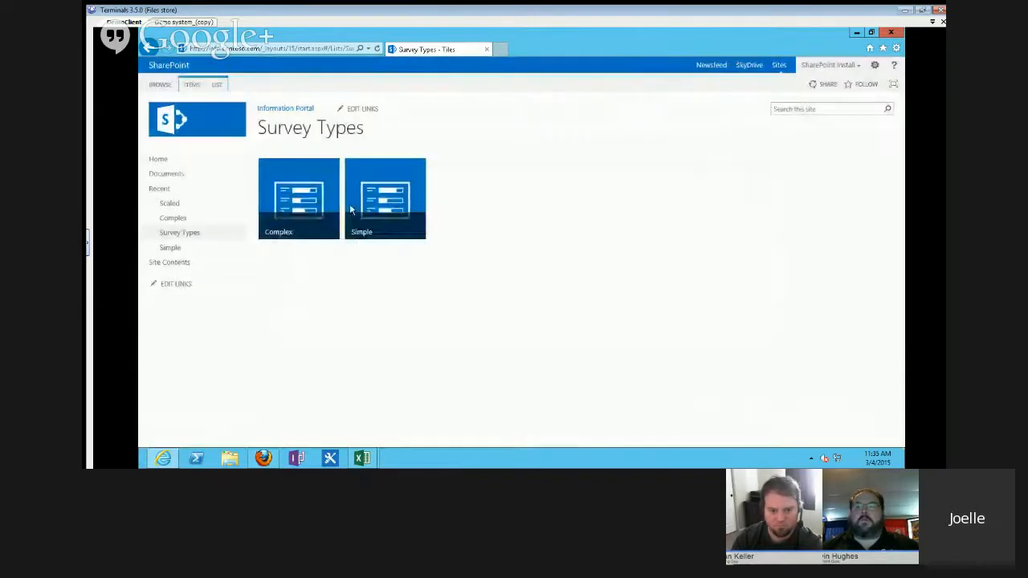
click(302, 199)
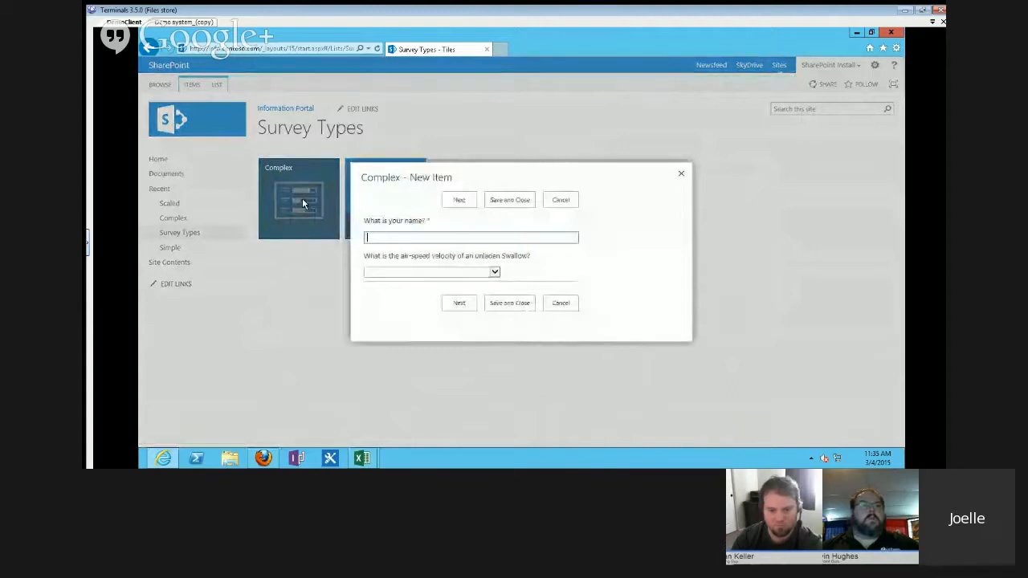